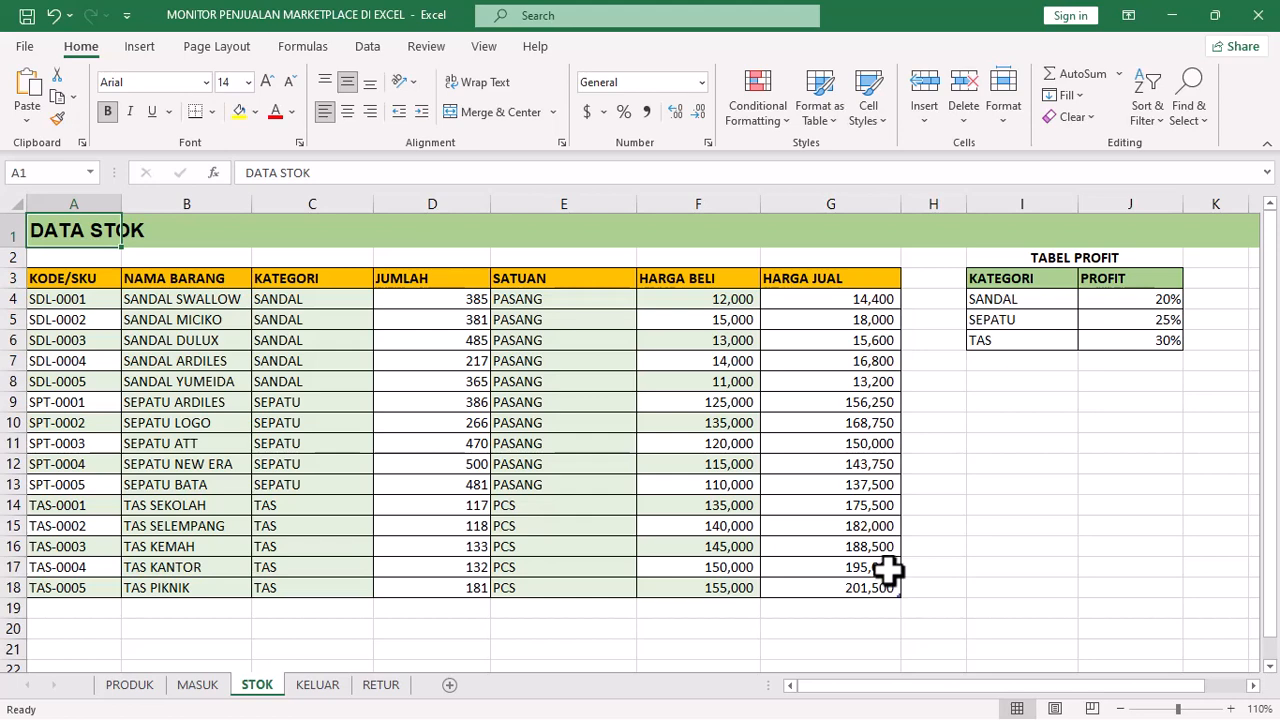
Step: Look over the STOK sheet and the titles and tables of the PRODUK, MASUK, KELUAR and RETUR sheets, ending on PRODUK
click(887, 570)
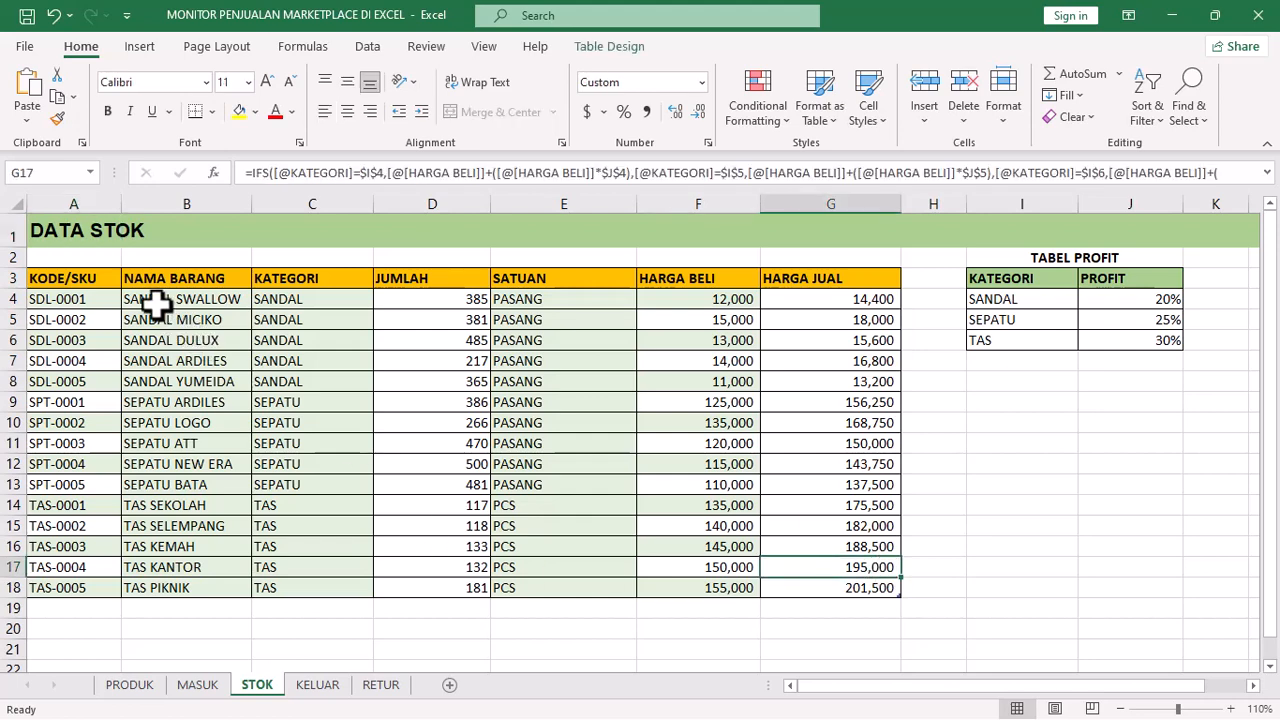
click(75, 244)
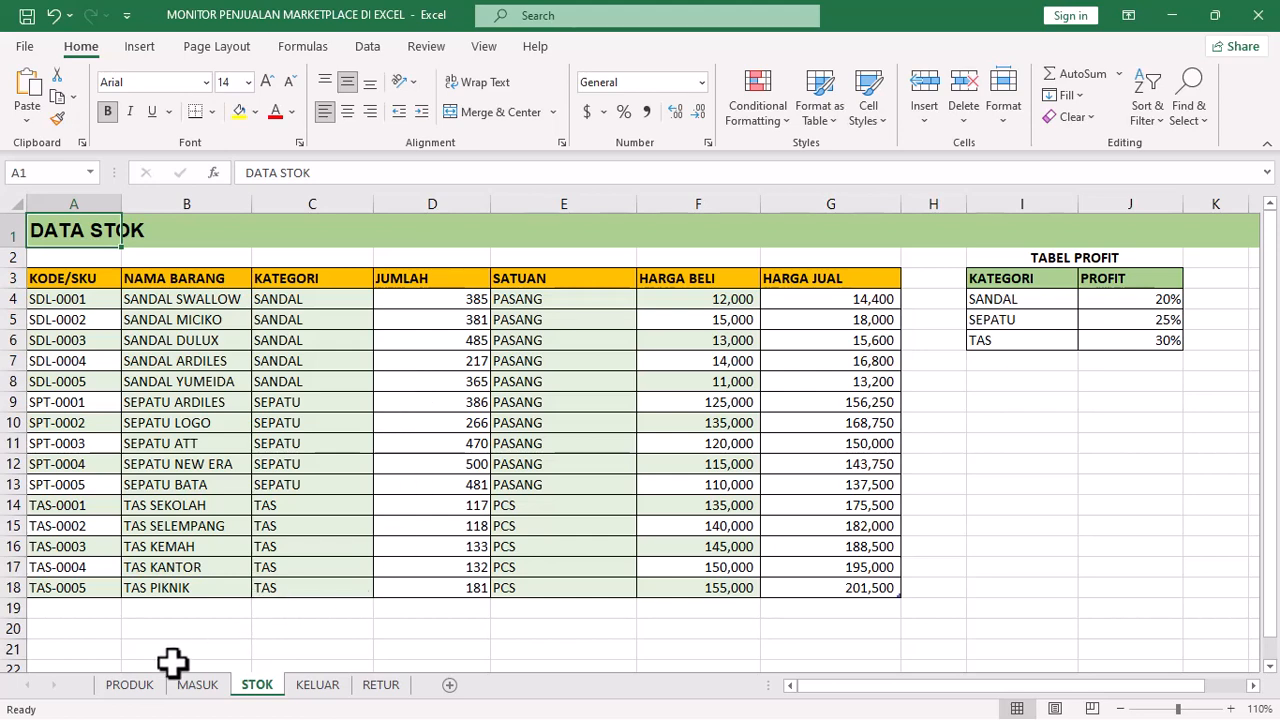
click(130, 685)
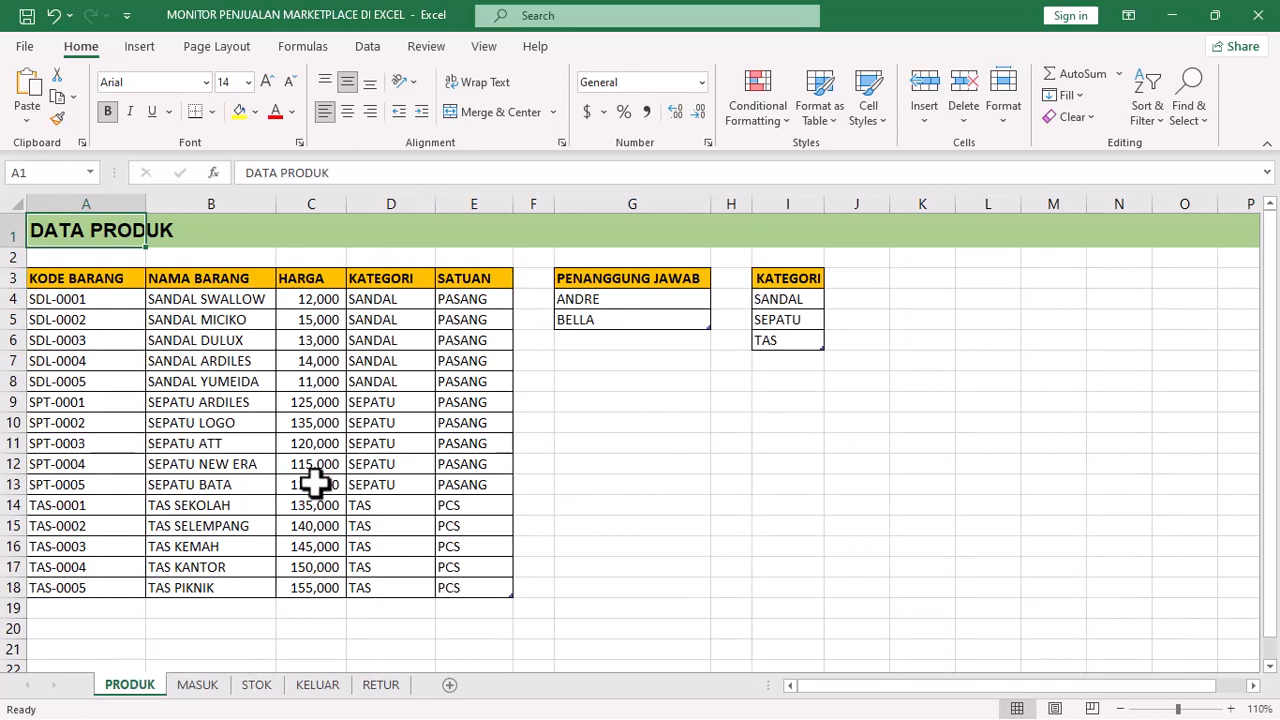
click(205, 686)
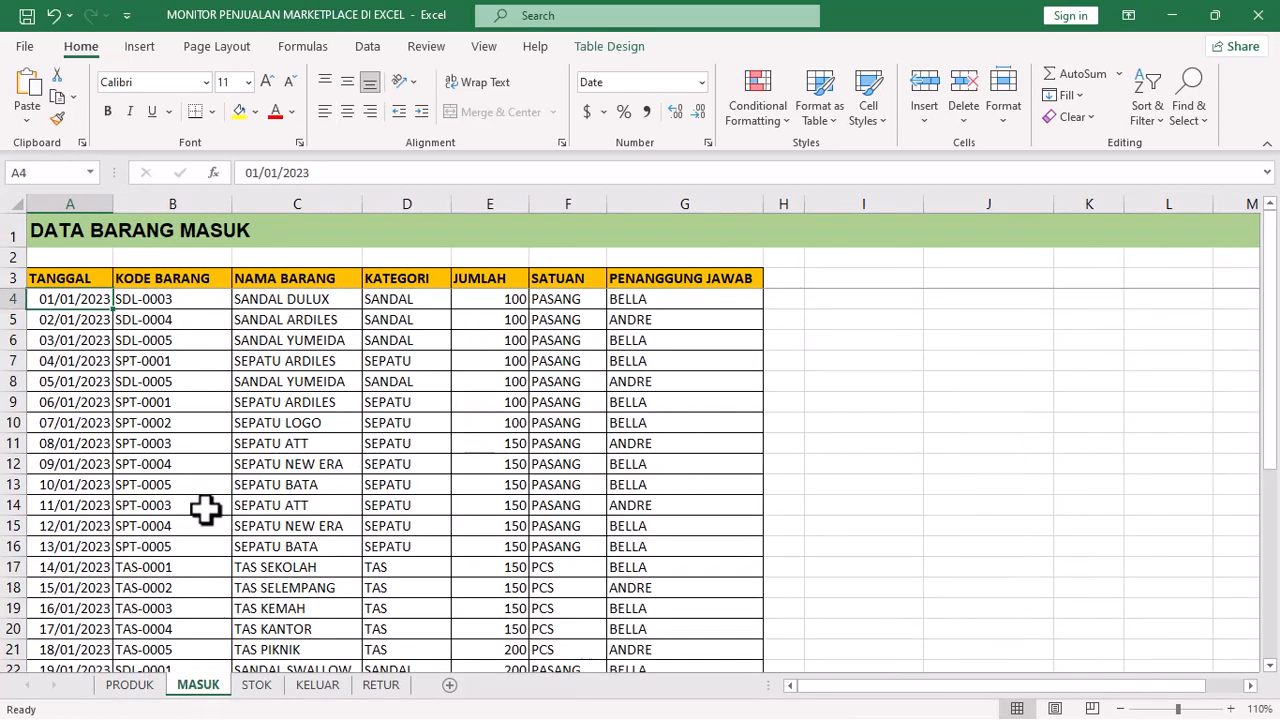
click(12, 233)
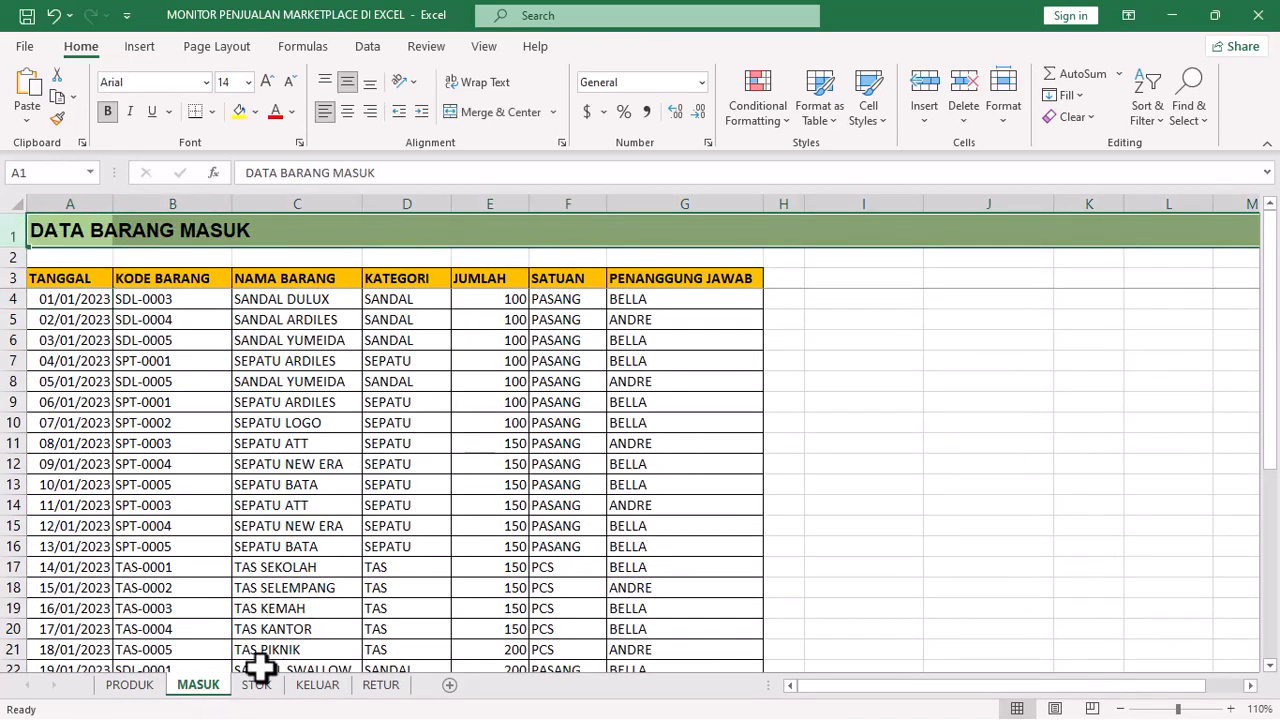
click(316, 686)
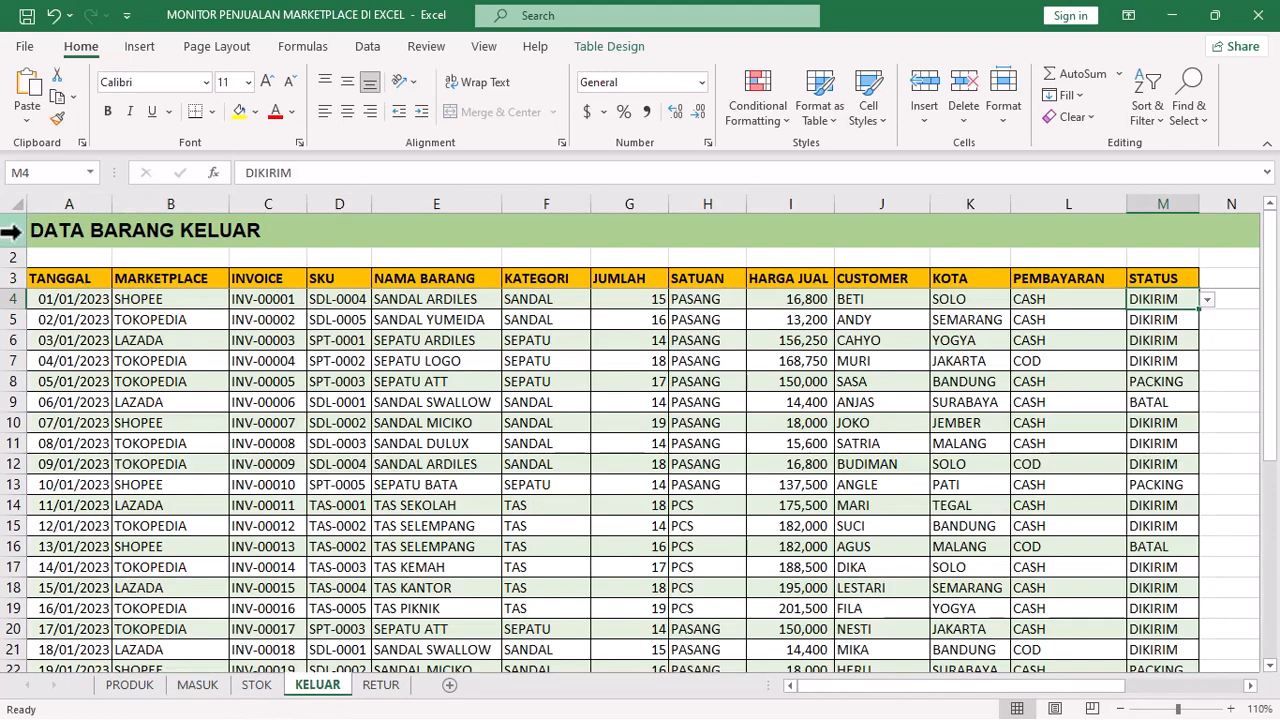
click(10, 231)
click(384, 688)
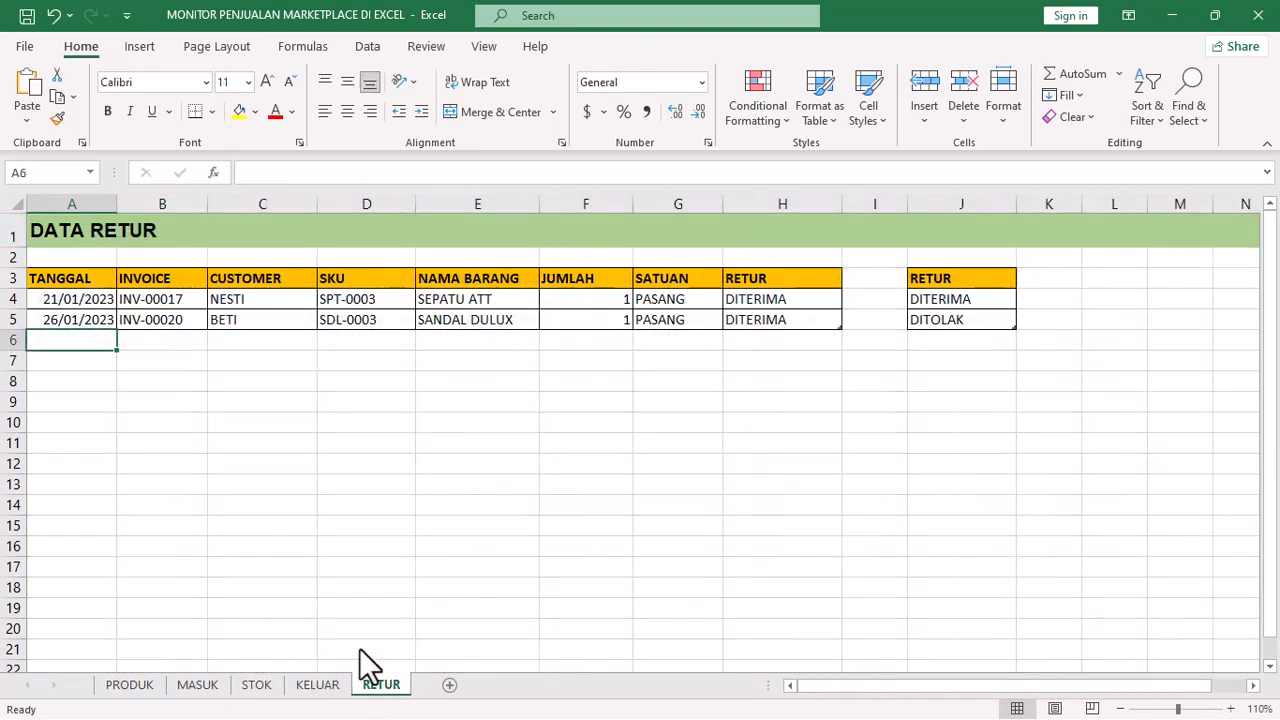
click(11, 231)
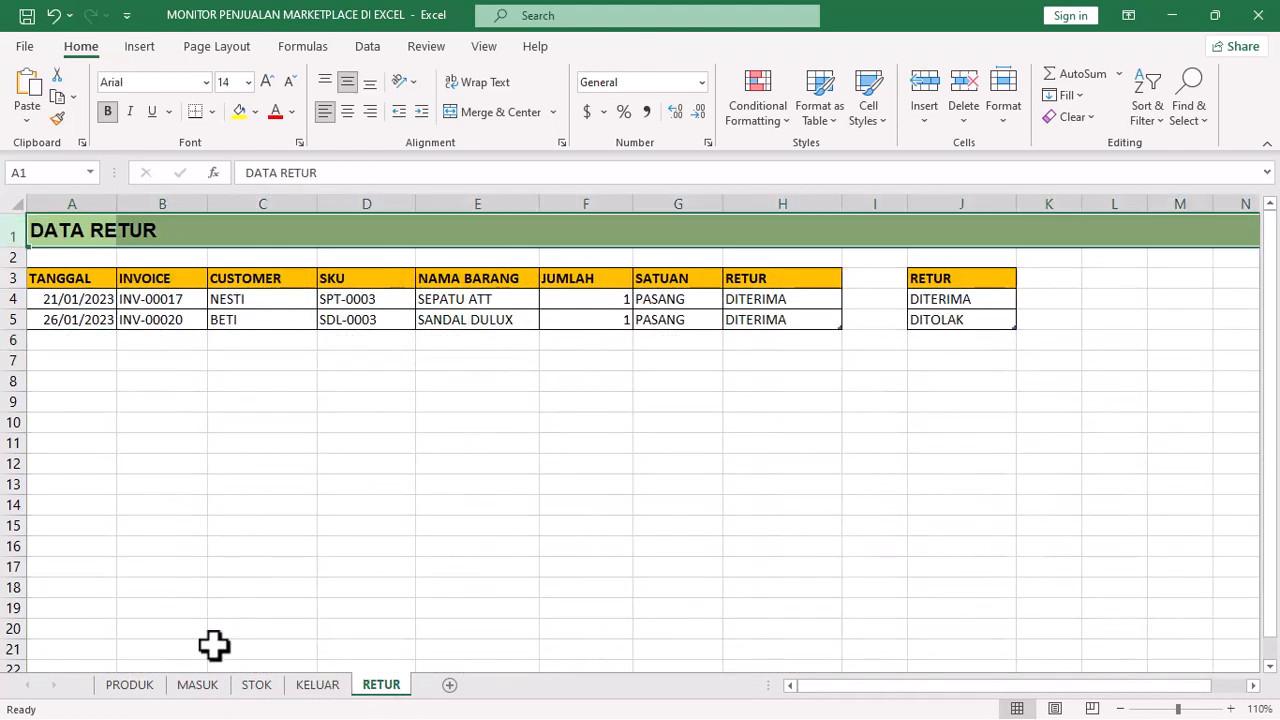
click(130, 686)
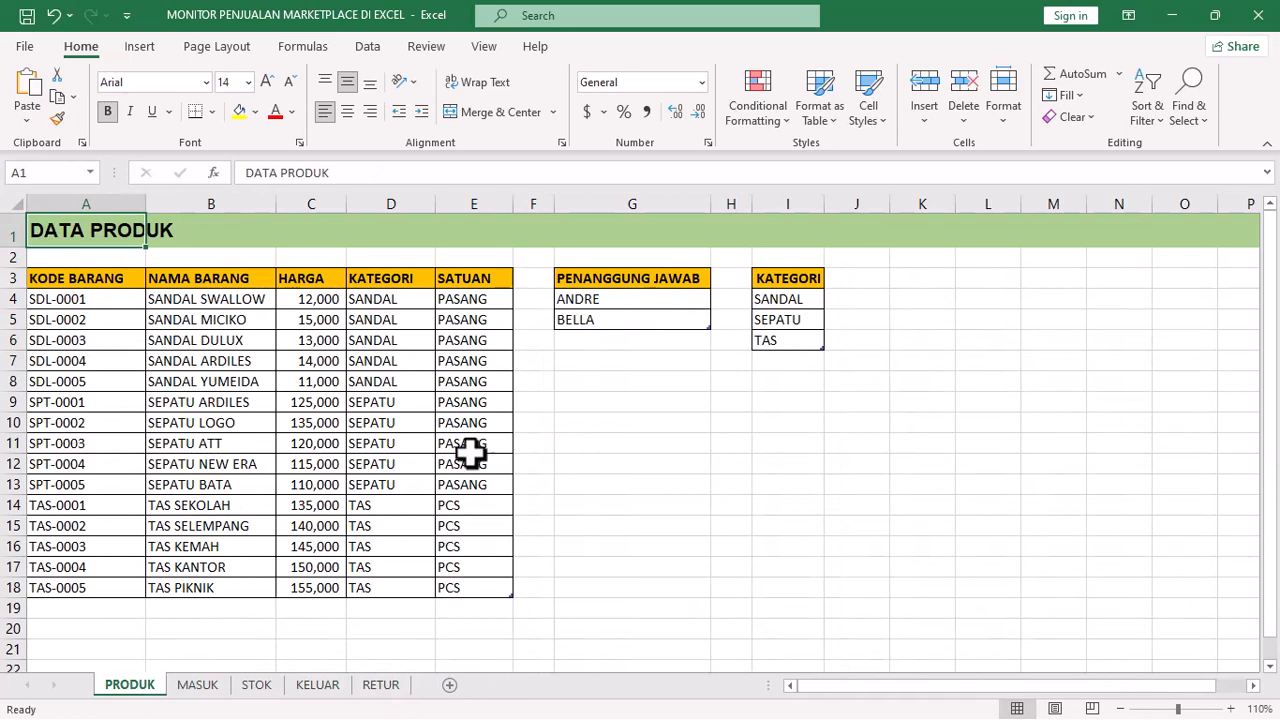
Step: Go through the workbook's sheets once more in order, from PRODUK through MASUK, STOK and KELUAR to RETUR
click(620, 424)
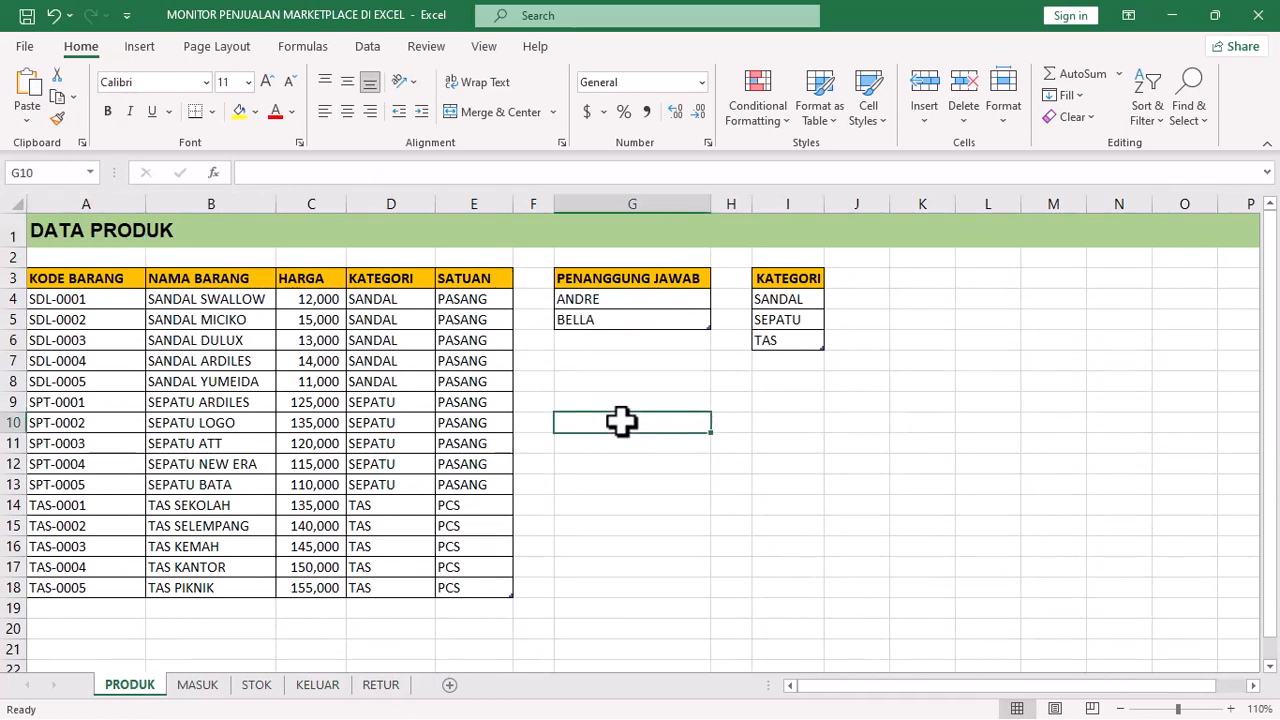
key(ctrl+Home)
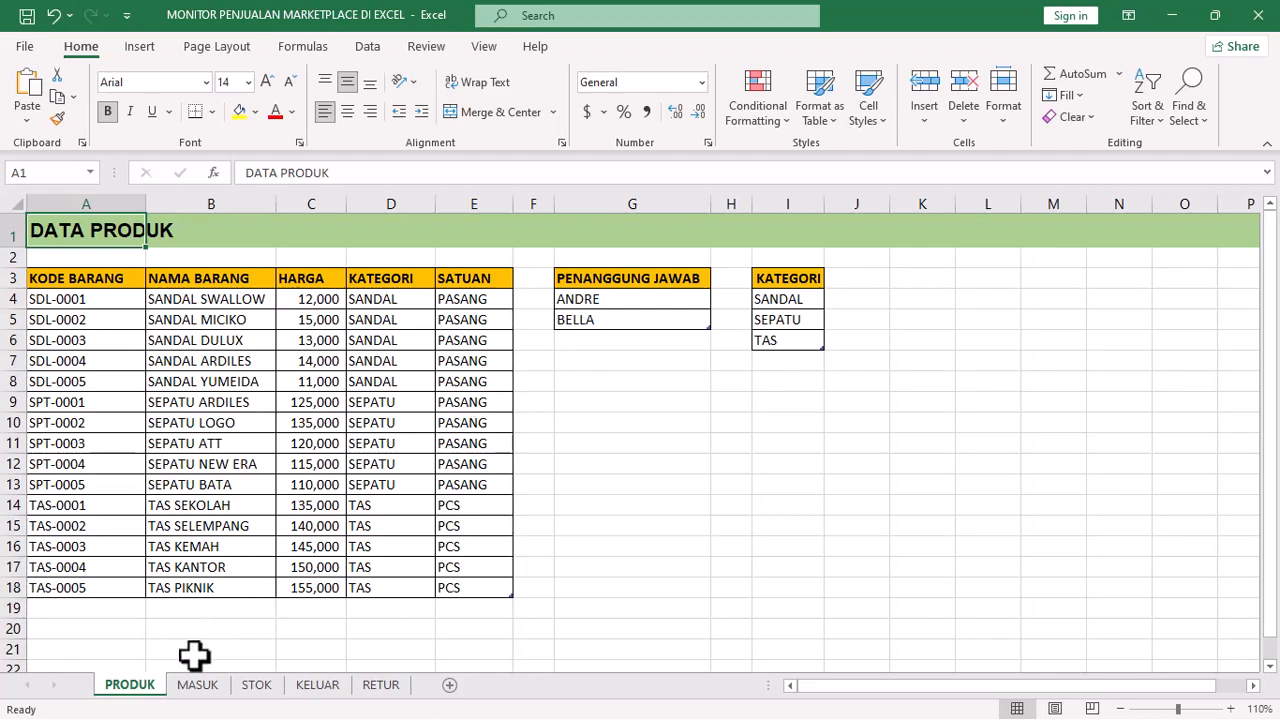
click(204, 687)
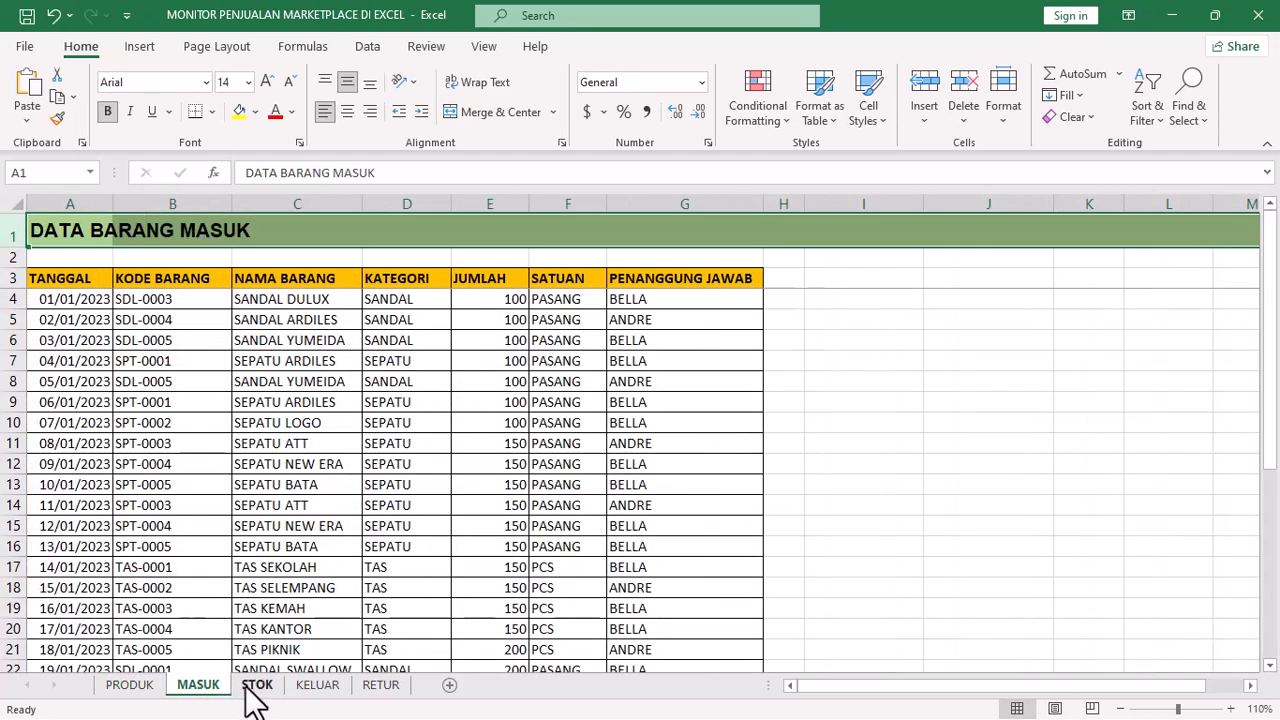
click(256, 688)
click(312, 686)
click(380, 686)
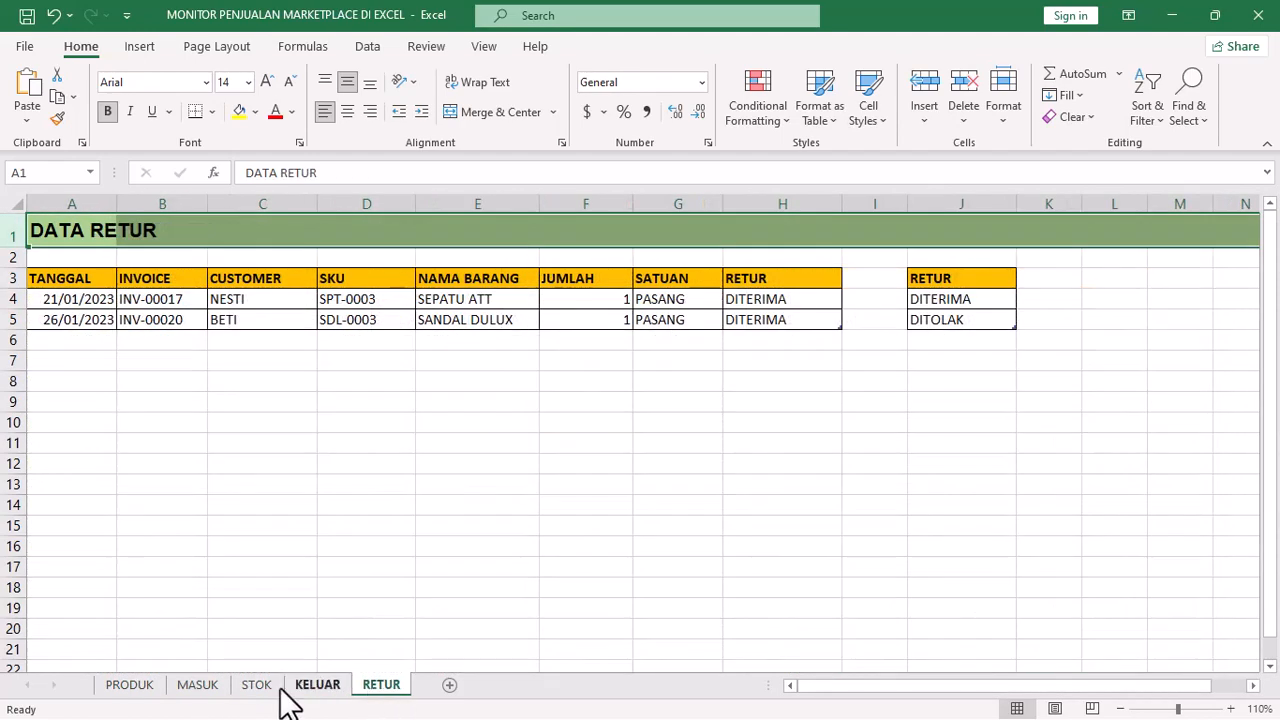
Step: Examine the product table's column headers on the PRODUK sheet, from KODE BARANG to SATUAN
click(138, 700)
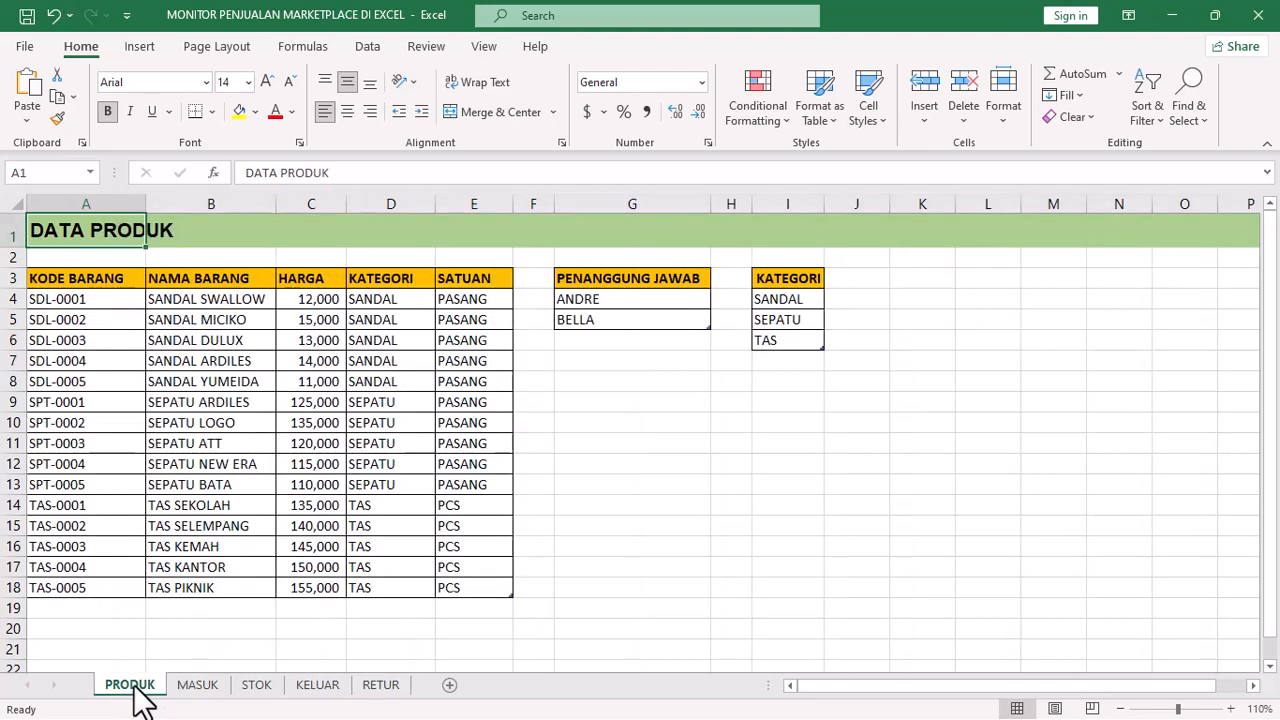
click(74, 293)
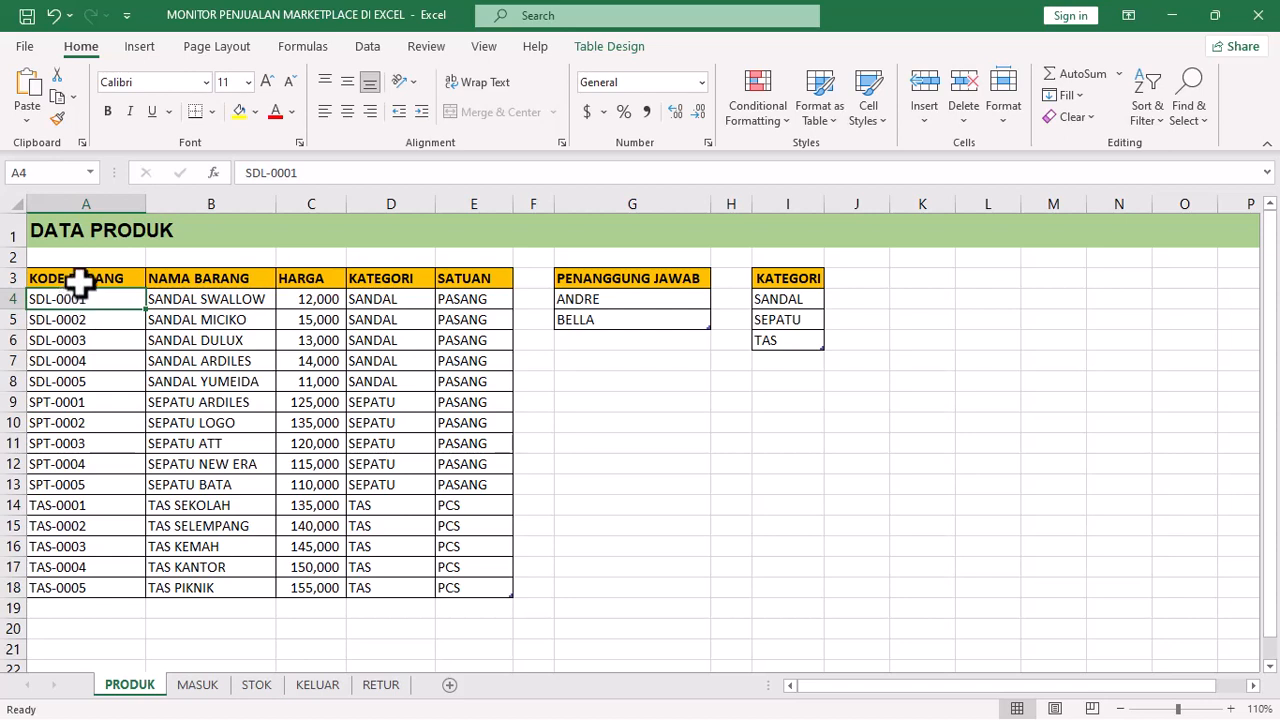
click(86, 278)
shift+click(444, 283)
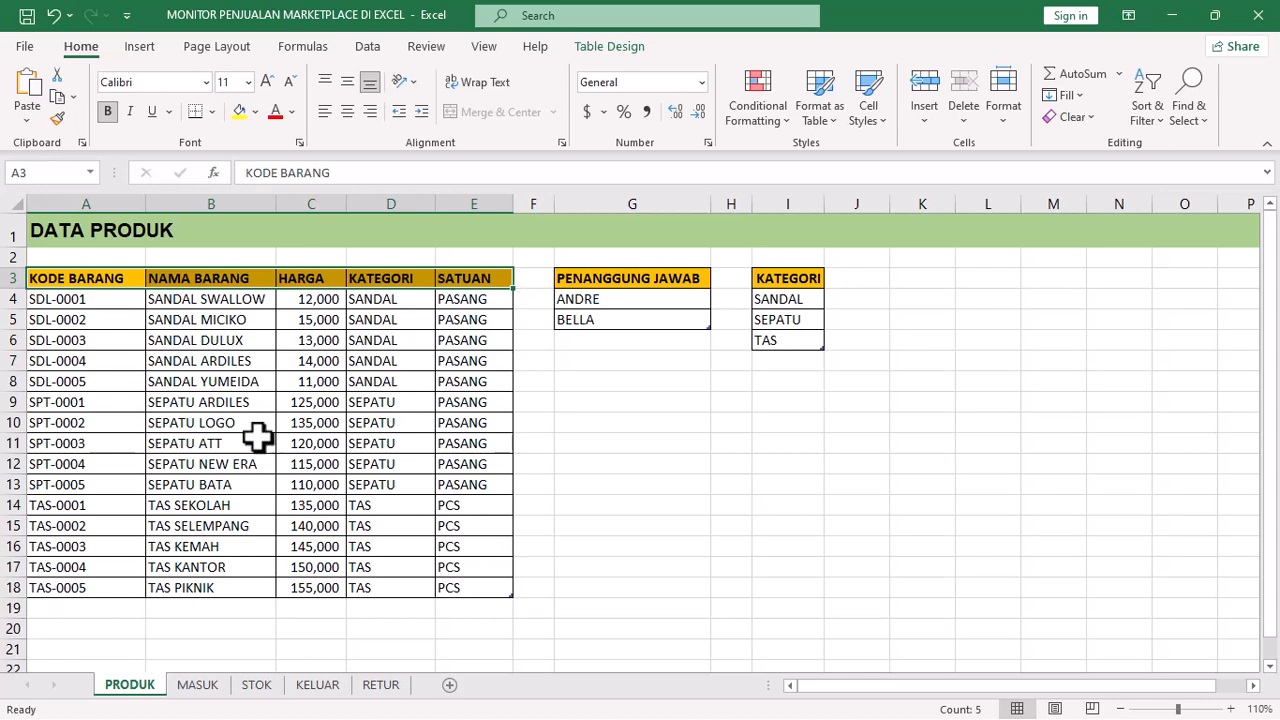
Step: Examine the product rows on the PRODUK sheet by code group: SDL for sandals, SPT for shoes and TAS for bags
click(80, 299)
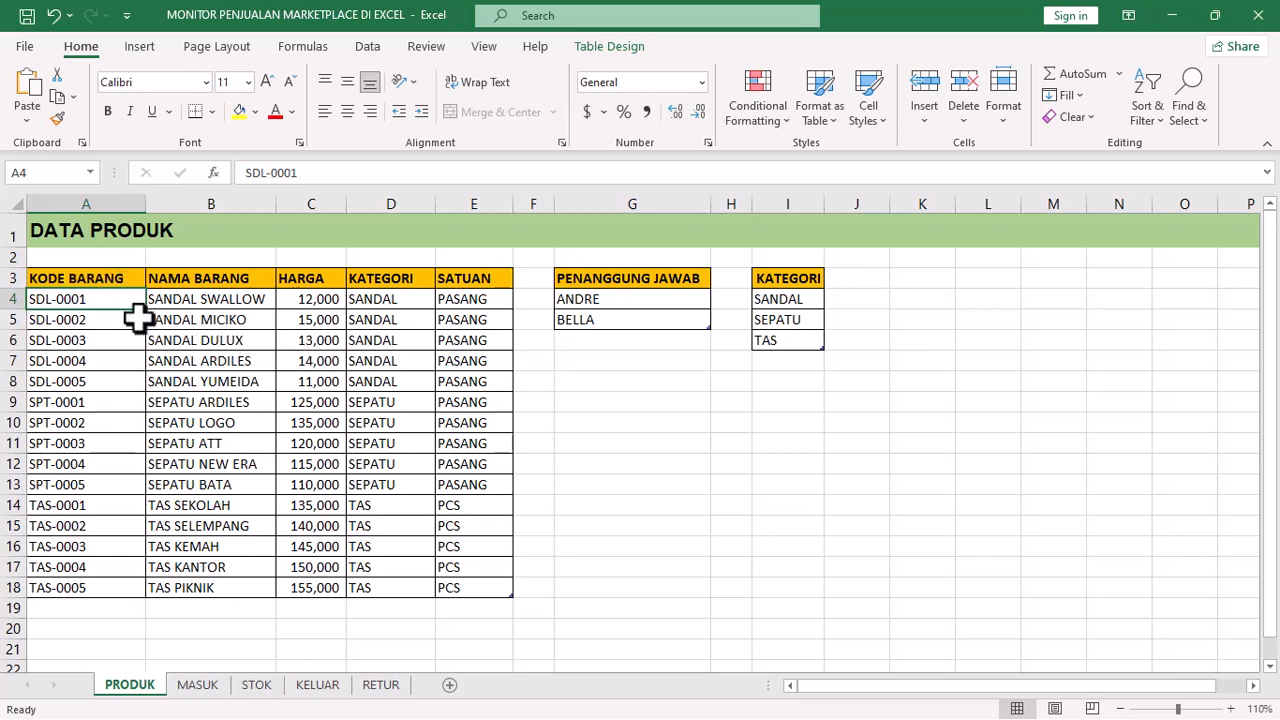
shift+click(12, 381)
click(10, 402)
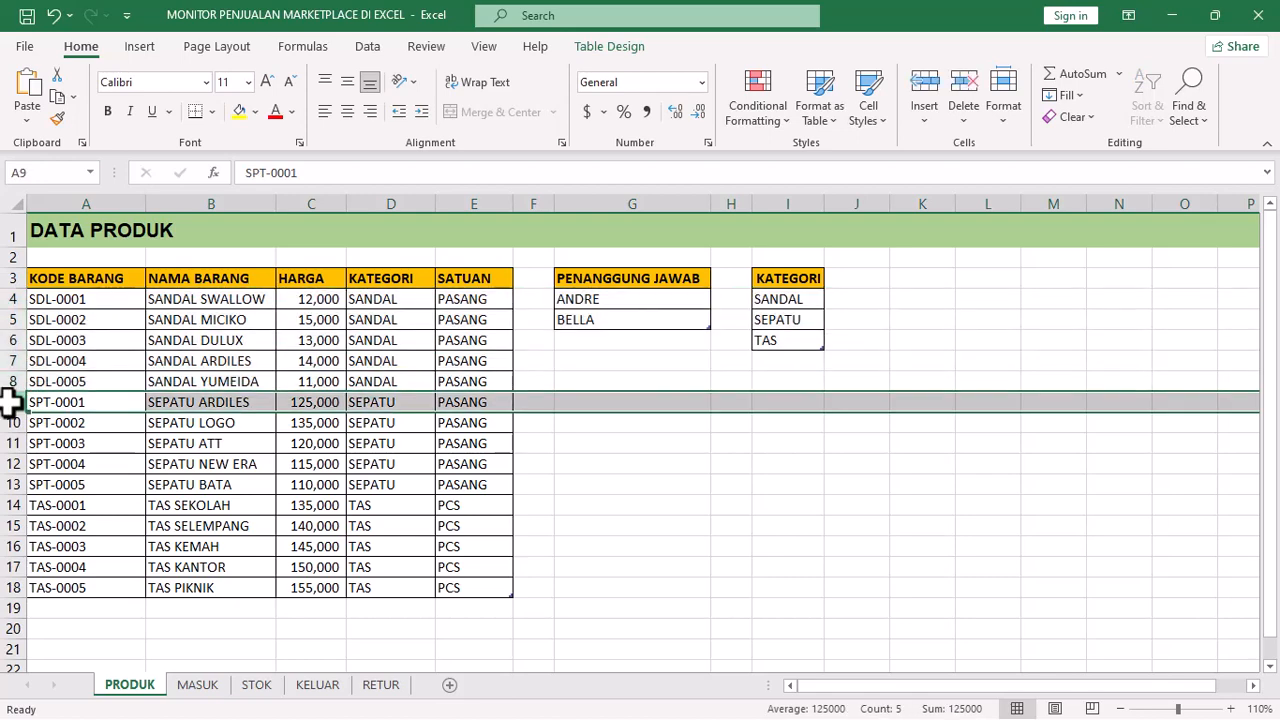
shift+click(12, 484)
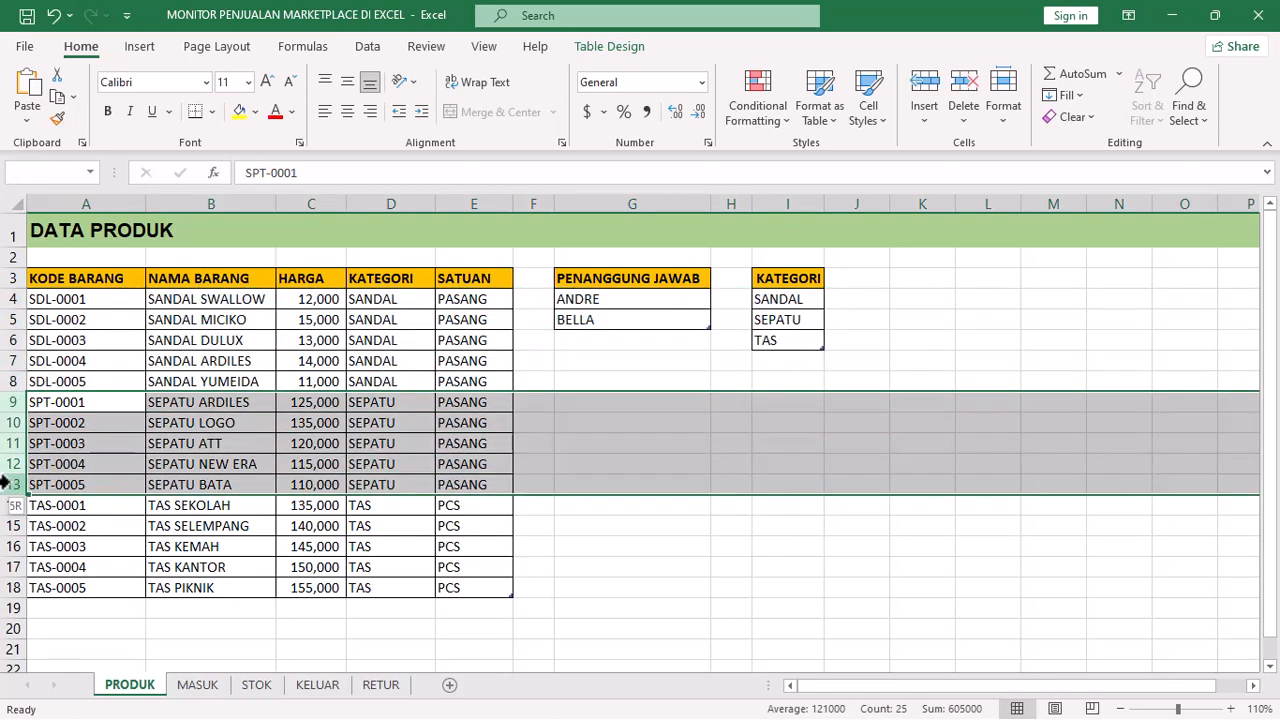
click(10, 505)
shift+click(10, 588)
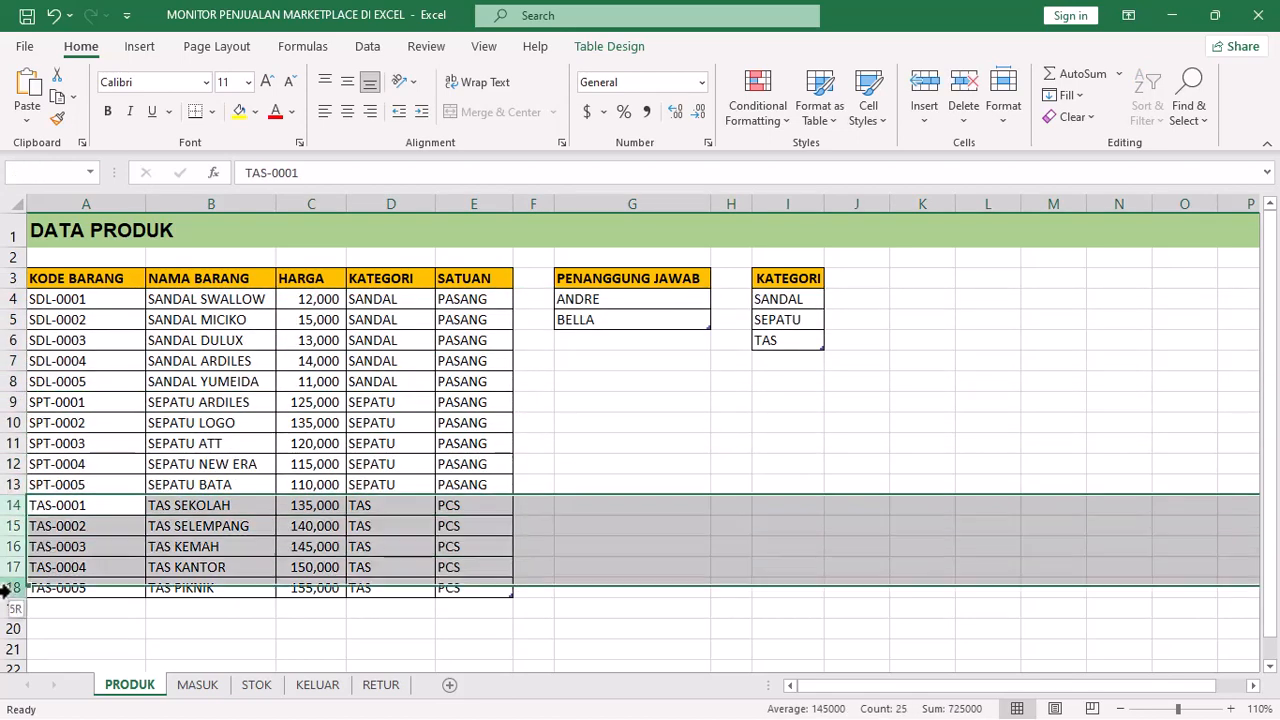
click(52, 300)
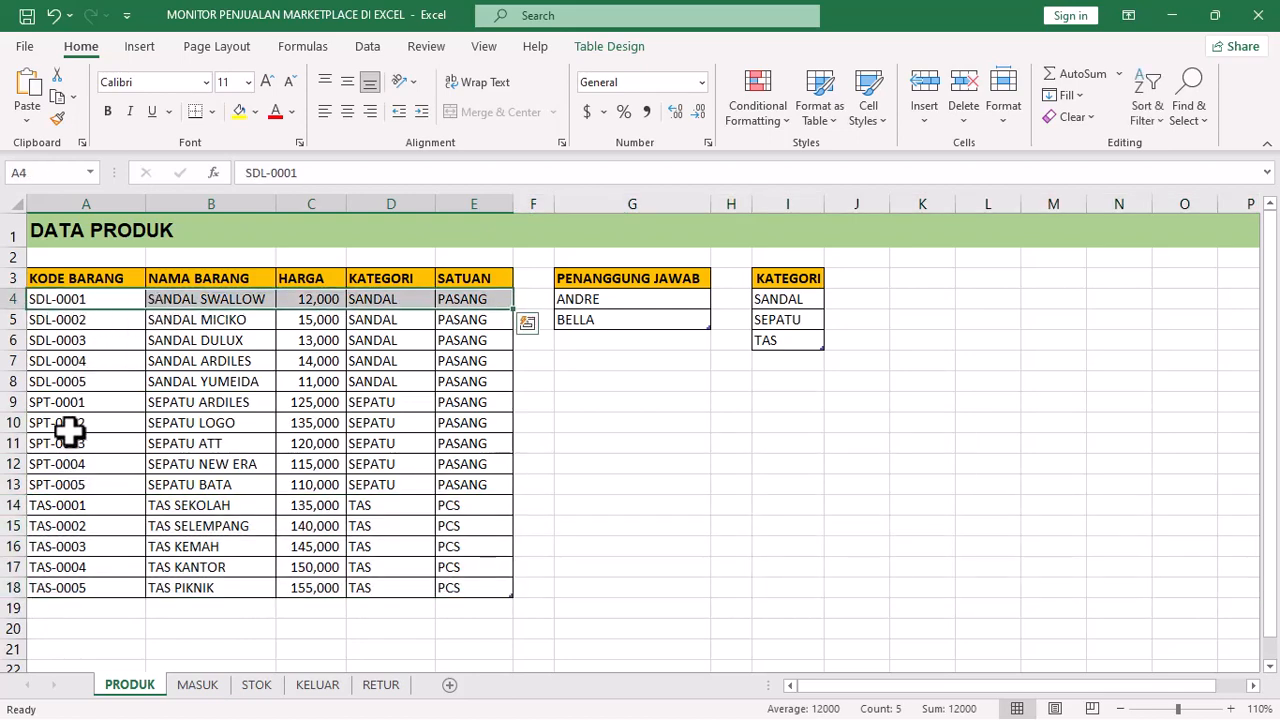
click(12, 402)
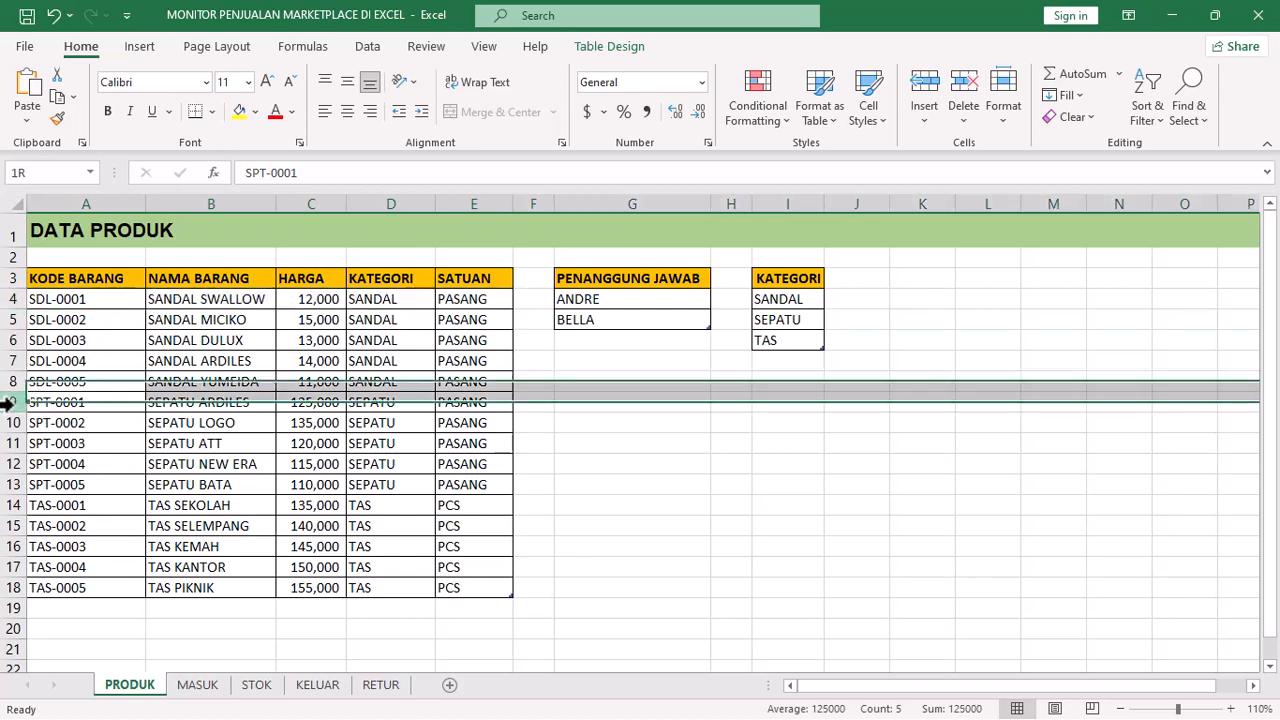
click(55, 522)
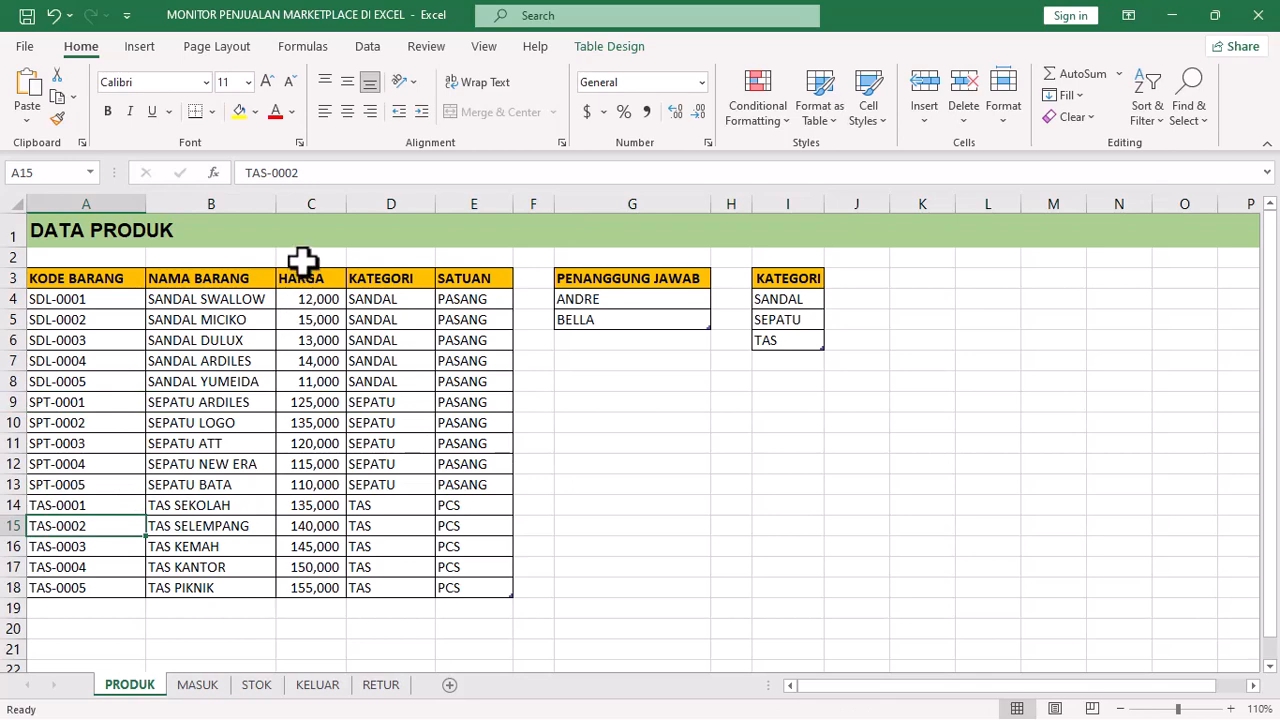
Step: Check the HARGA column and the separate PENANGGUNG JAWAB list on the PRODUK sheet
click(323, 195)
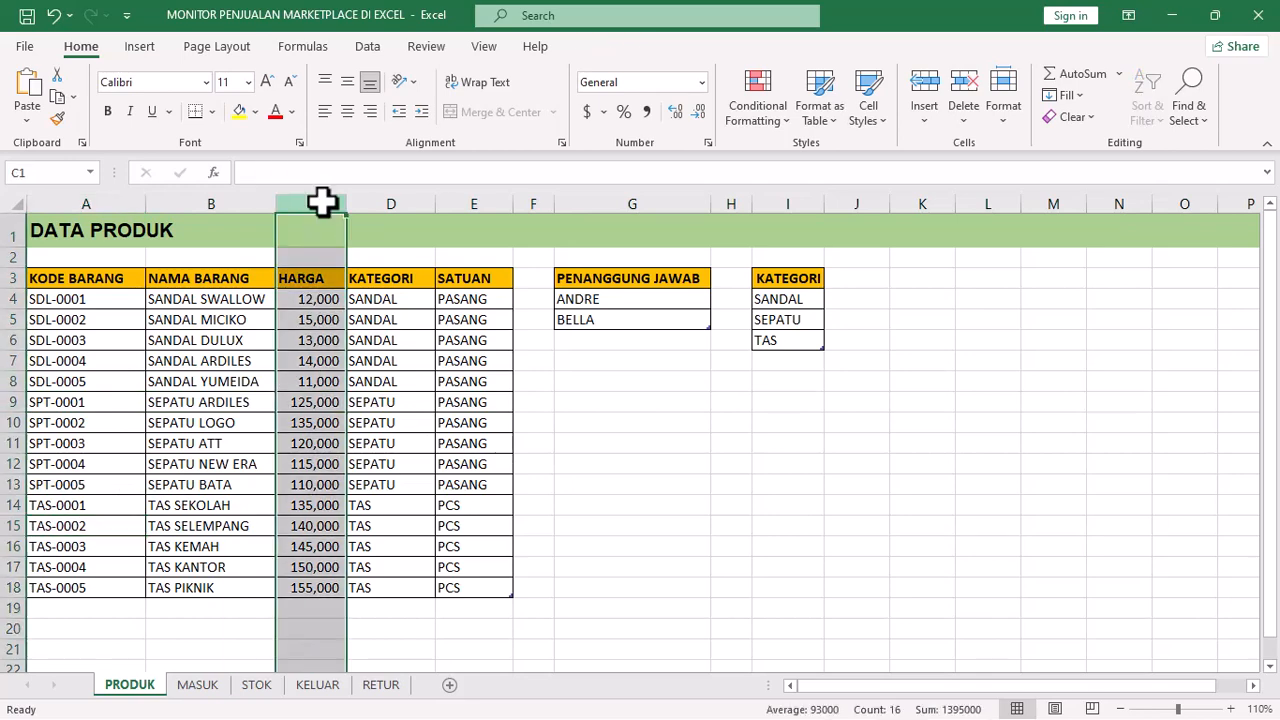
click(665, 200)
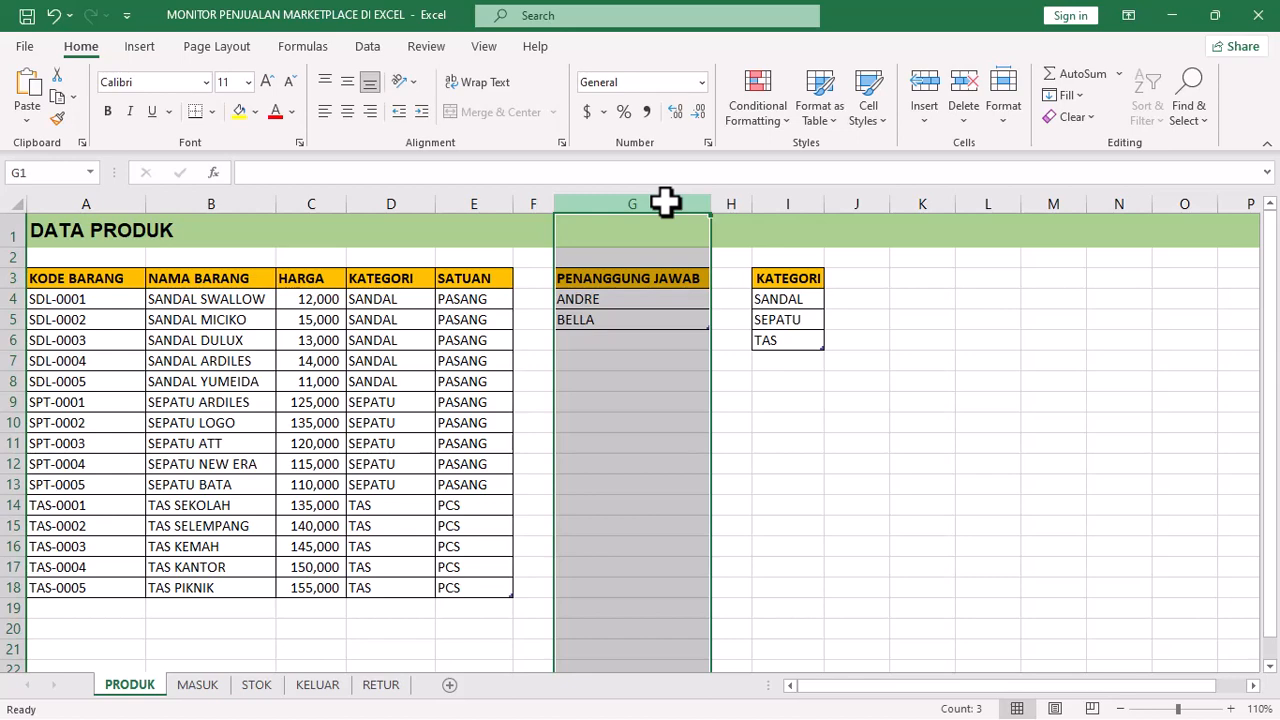
click(641, 300)
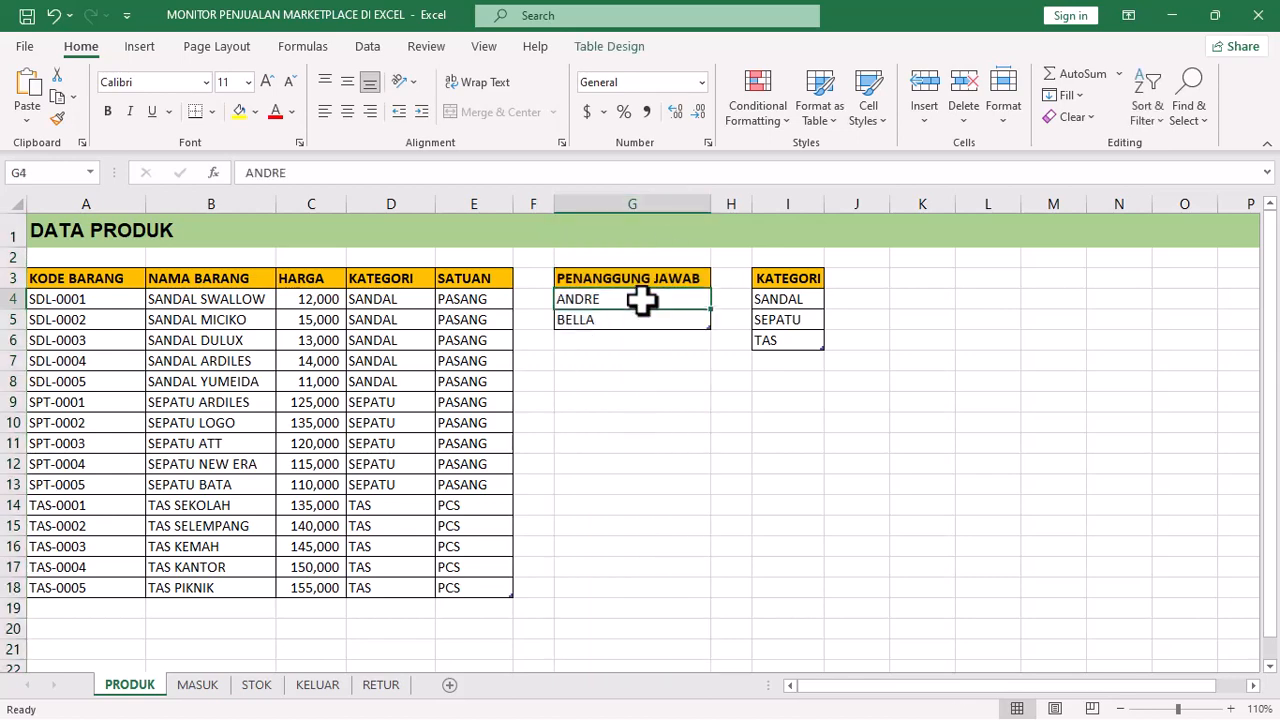
Step: Examine each column header of the incoming goods table on the MASUK sheet, from TANGGAL to PENANGGUNG JAWAB
click(198, 687)
click(65, 282)
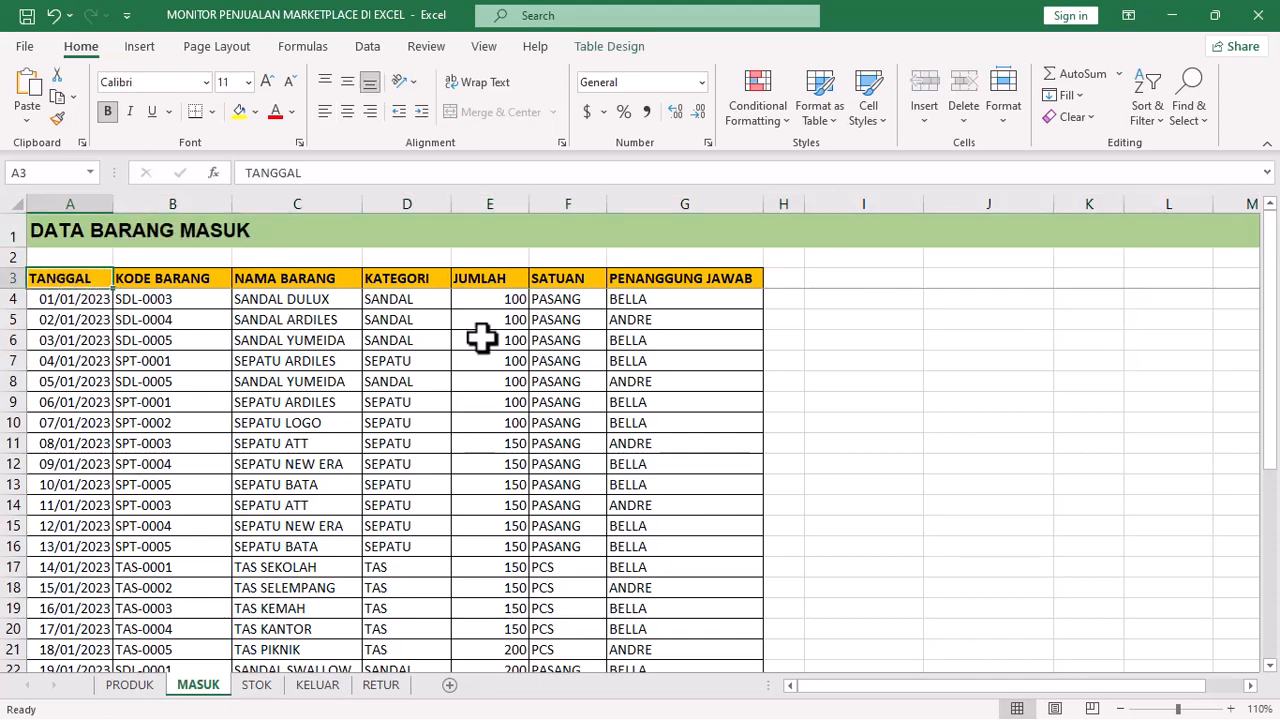
click(208, 280)
click(300, 279)
click(438, 279)
click(488, 279)
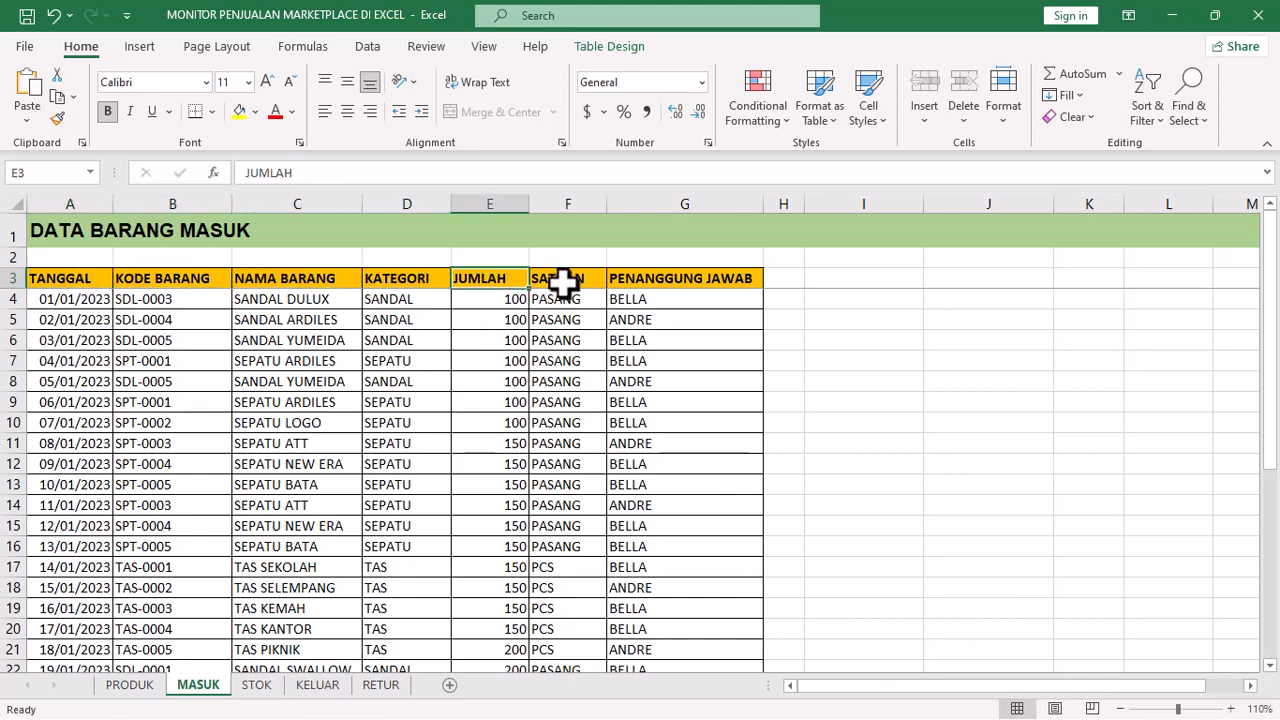
click(563, 283)
click(700, 281)
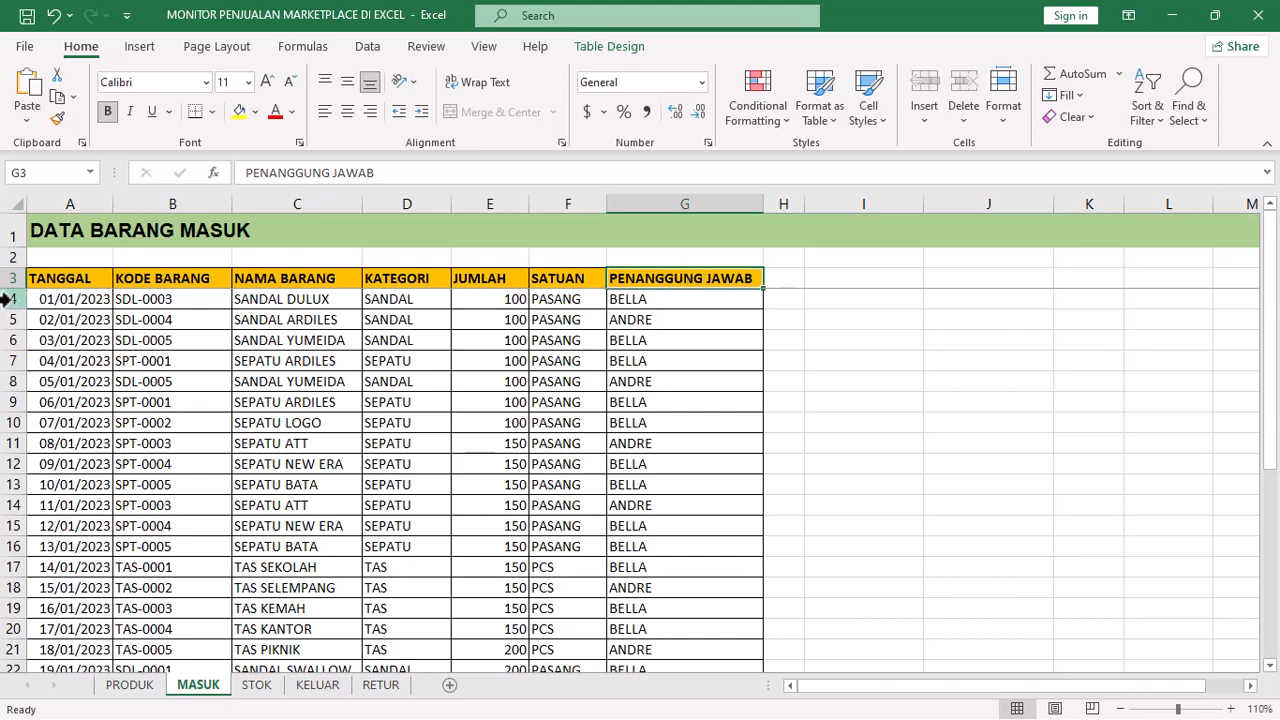
Step: Inspect the first record in row 4 of the MASUK sheet, including its date, item code, lookup formulas, quantity and responsible person
click(57, 298)
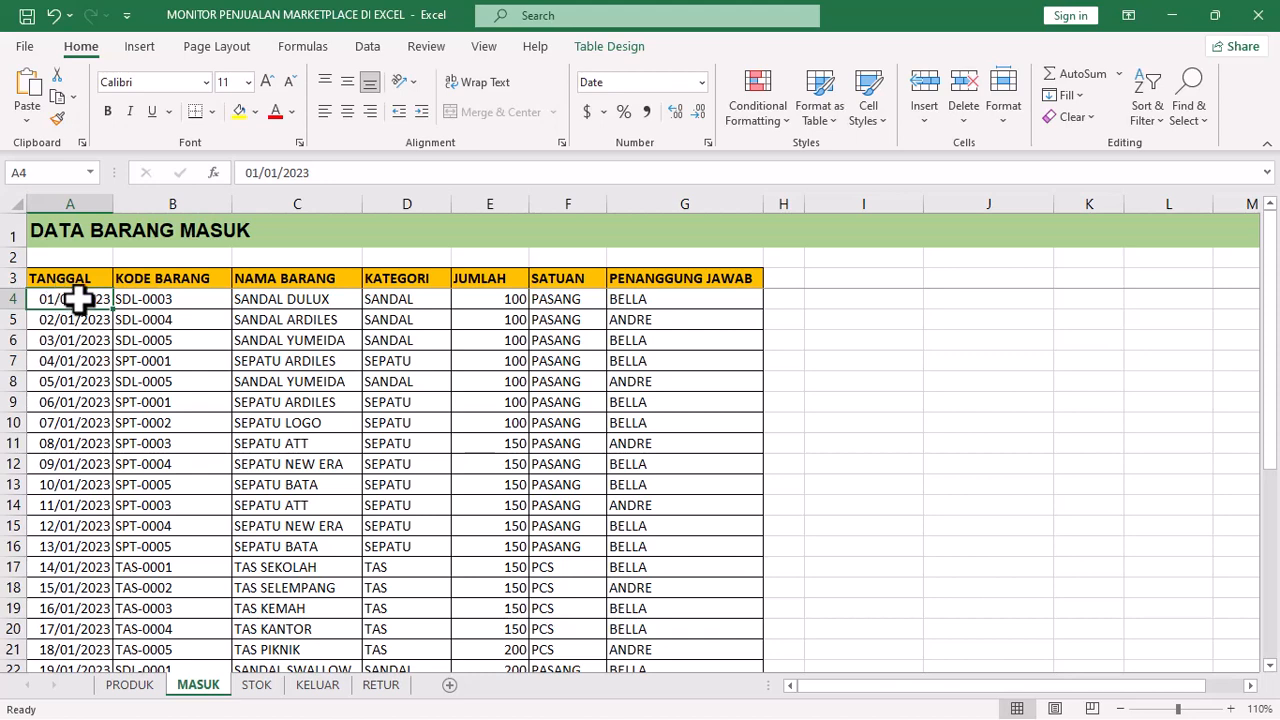
click(191, 298)
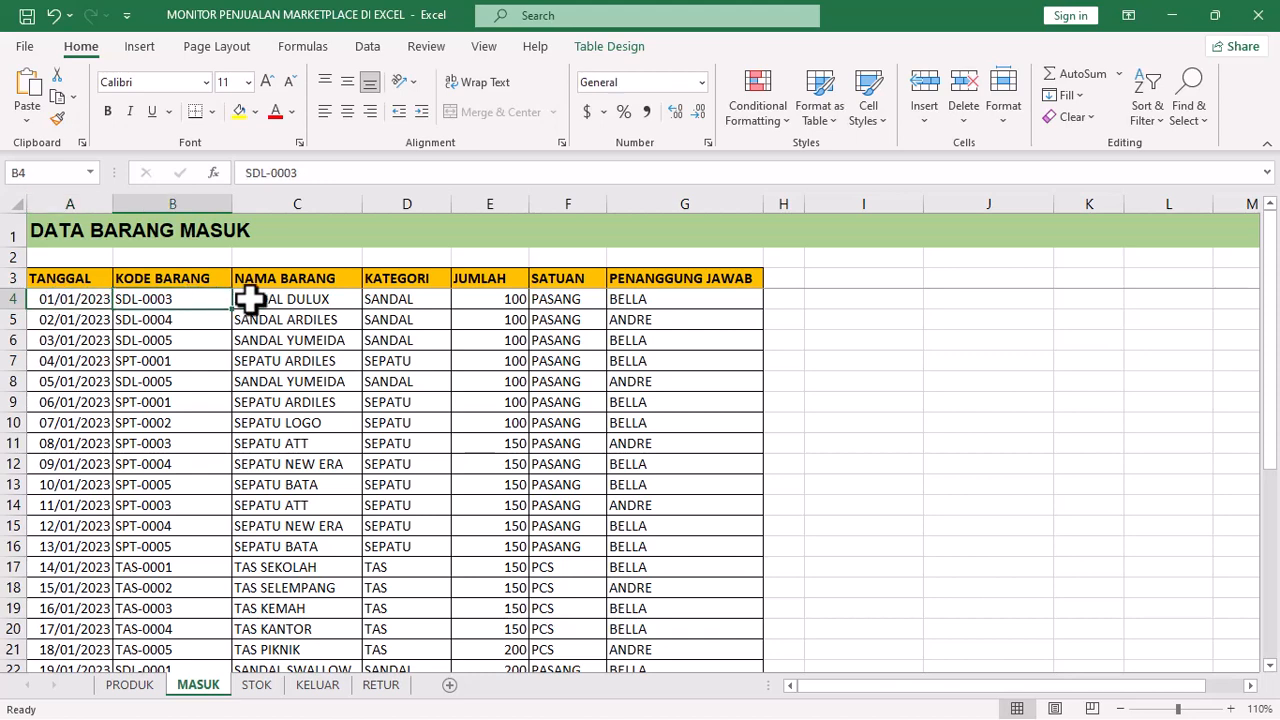
click(327, 301)
click(420, 300)
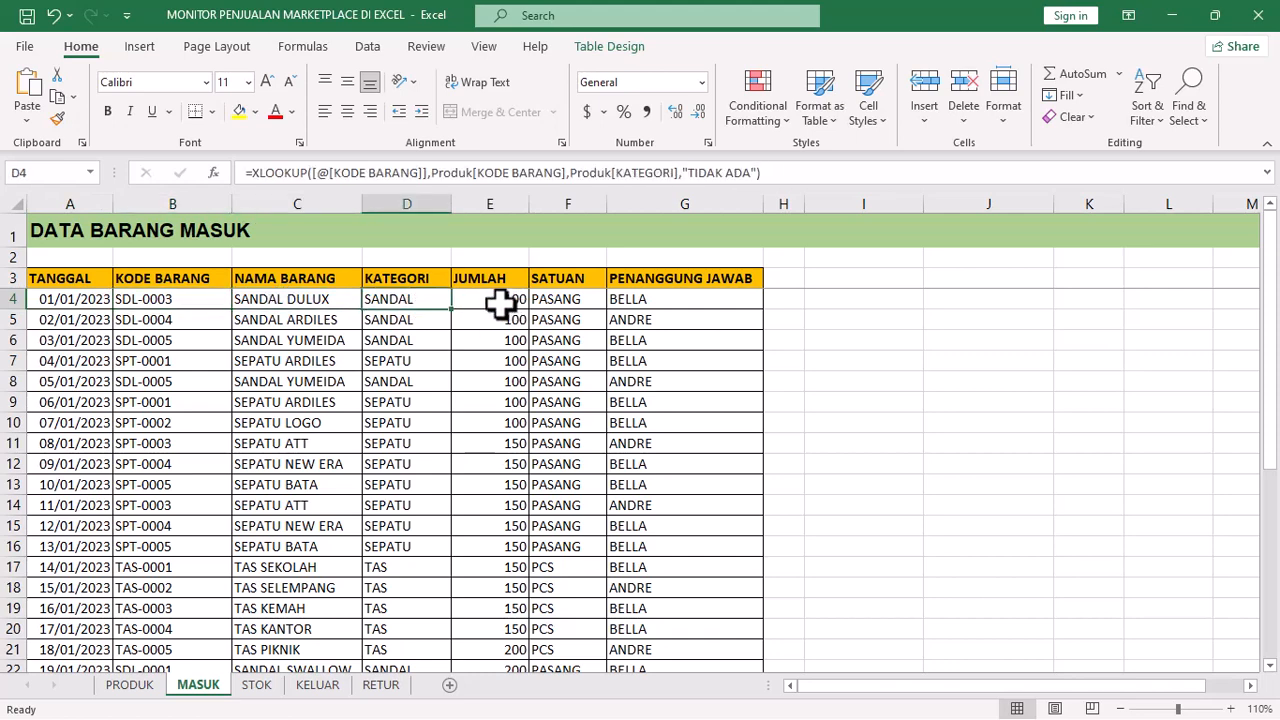
click(501, 303)
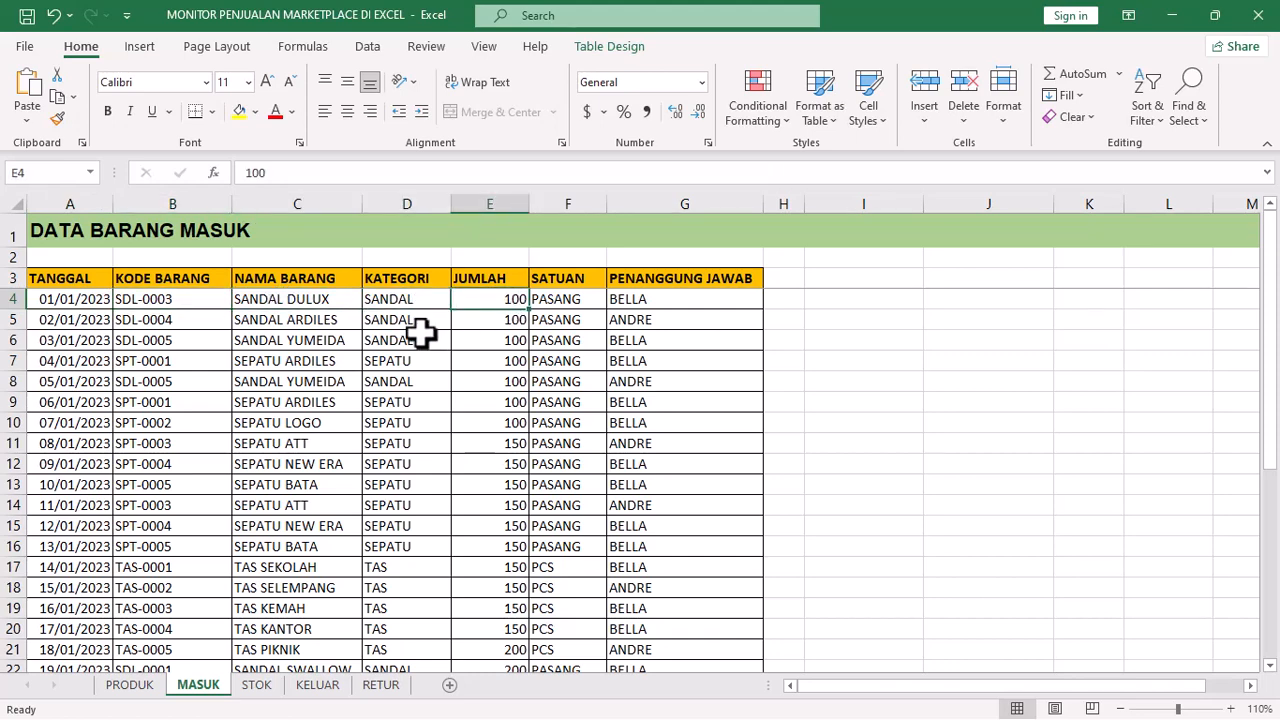
click(677, 302)
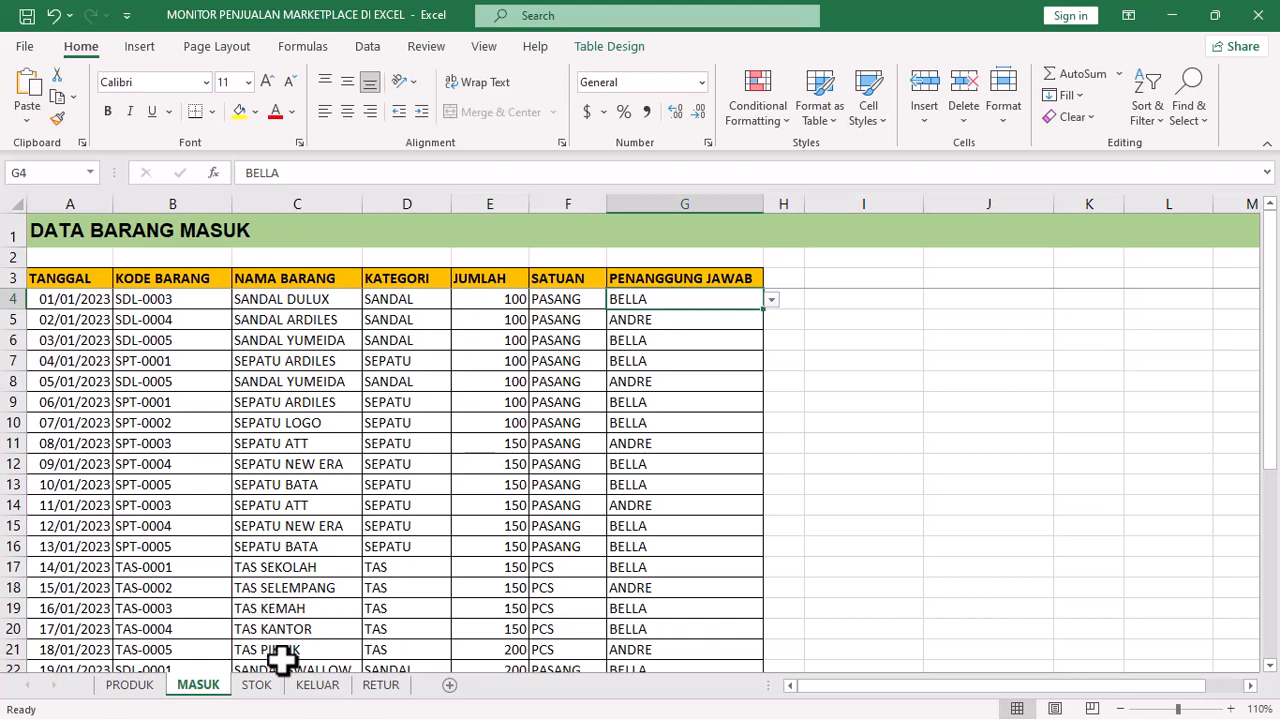
Step: Examine the stock table on the STOK sheet, from the KODE/SKU column to HARGA JUAL, including the JUMLAH column
click(257, 688)
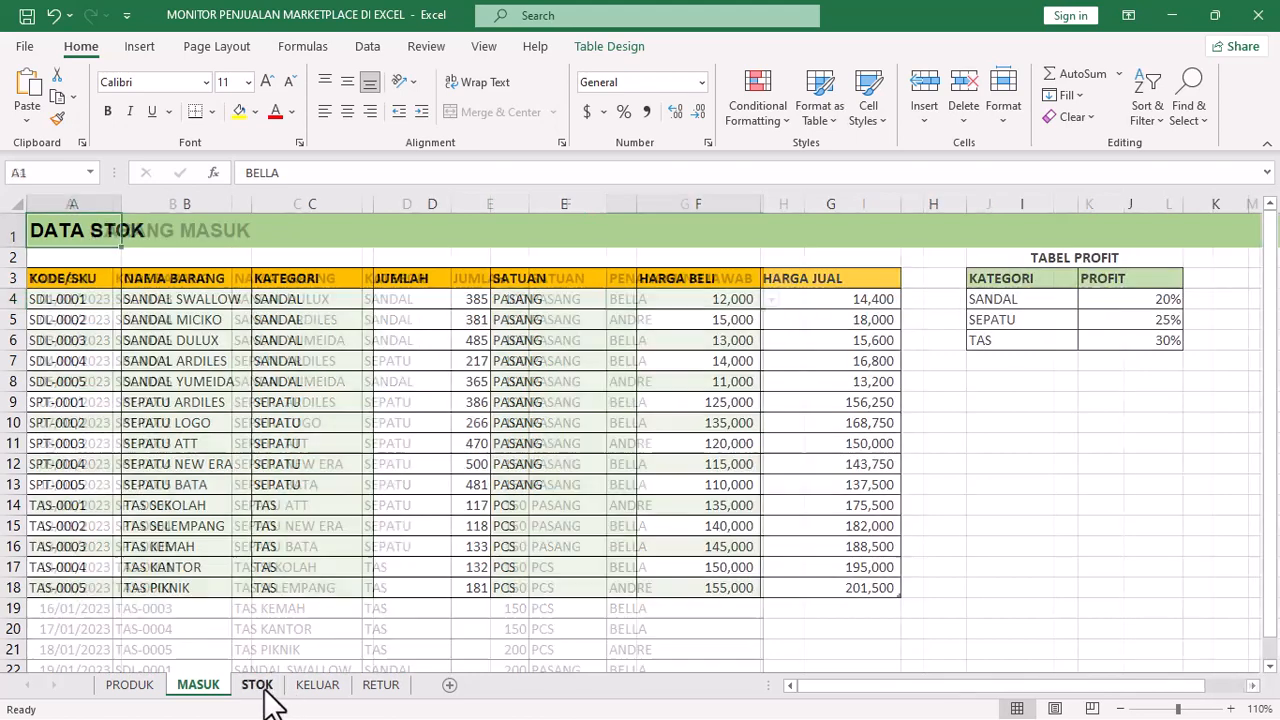
drag(62, 281, 860, 588)
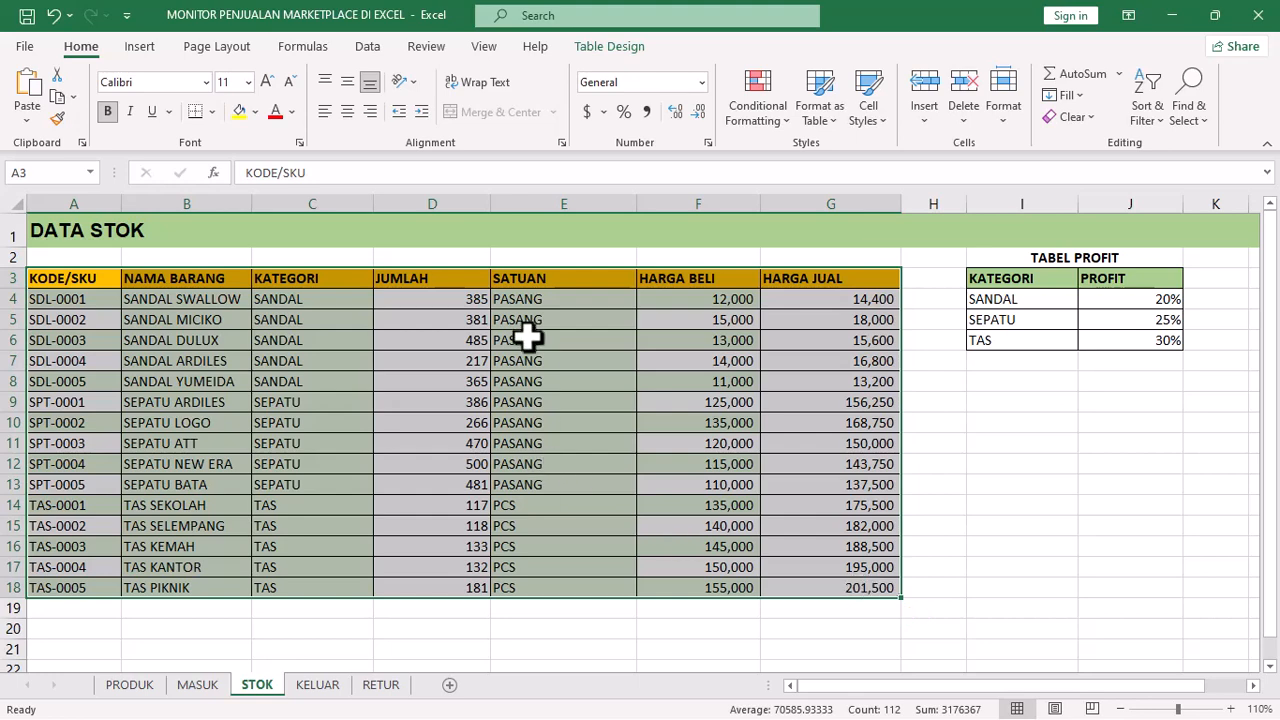
click(459, 204)
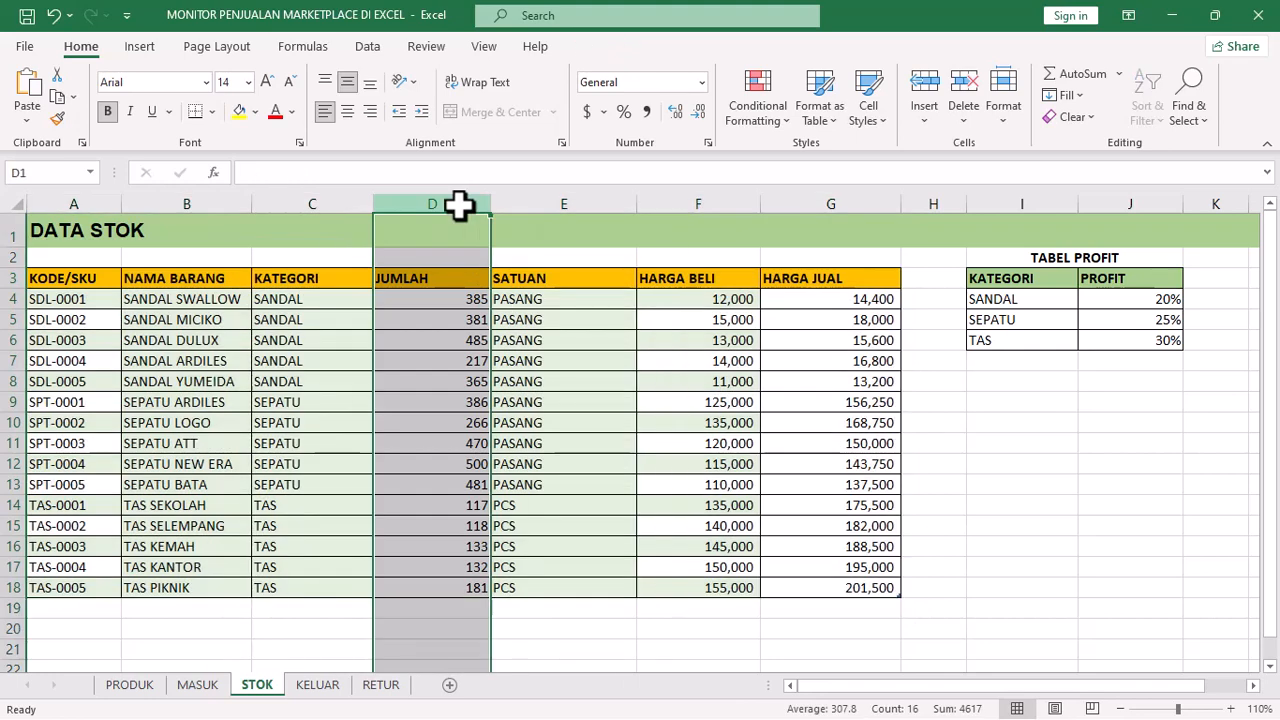
click(73, 204)
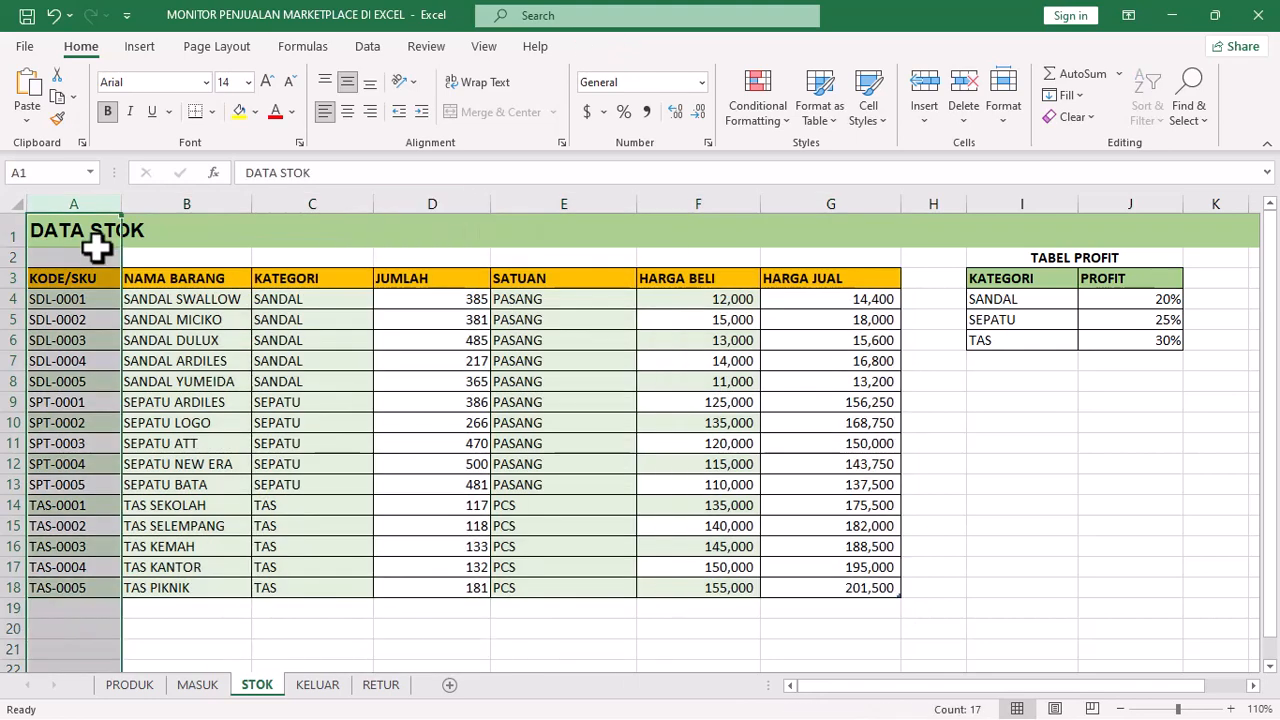
shift+click(829, 192)
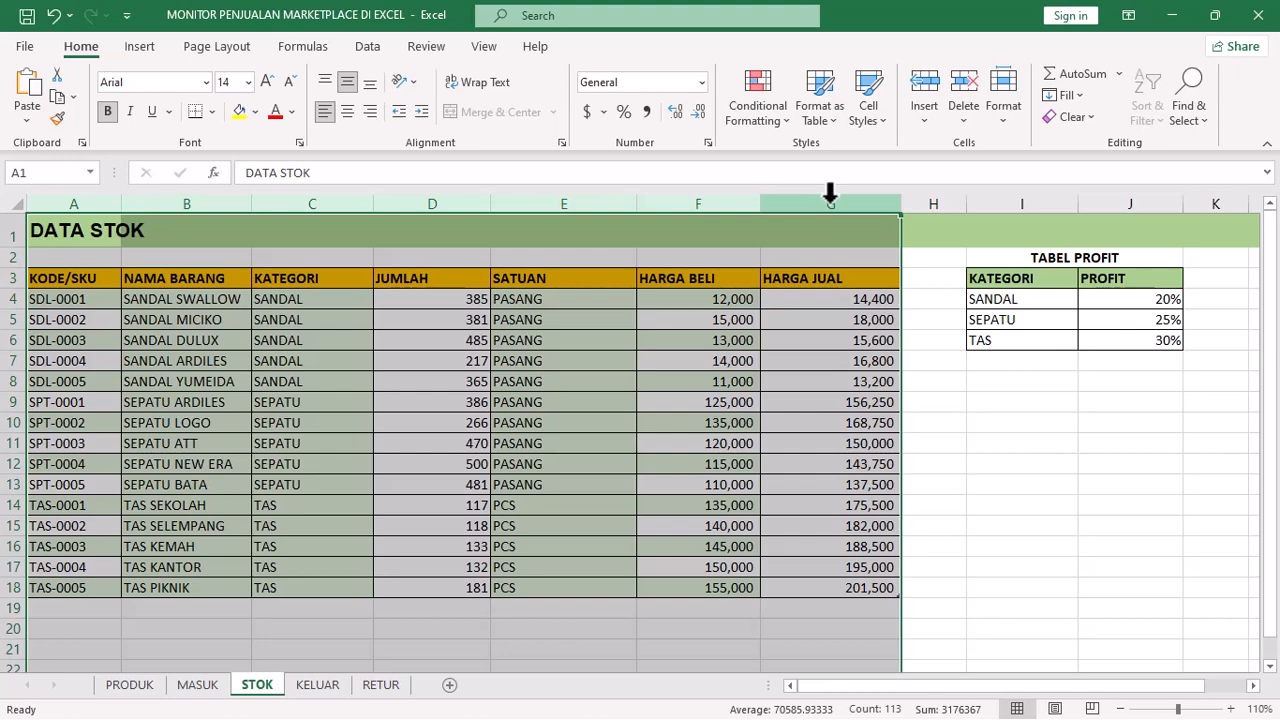
click(425, 196)
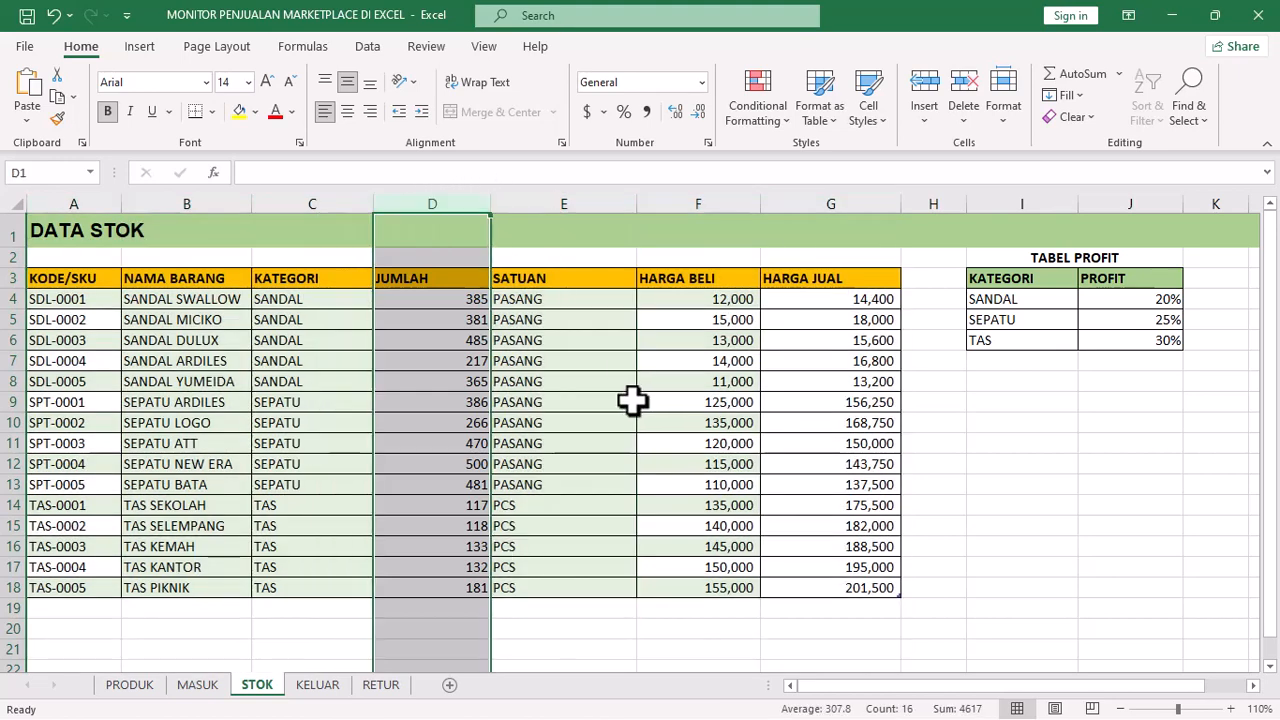
click(78, 283)
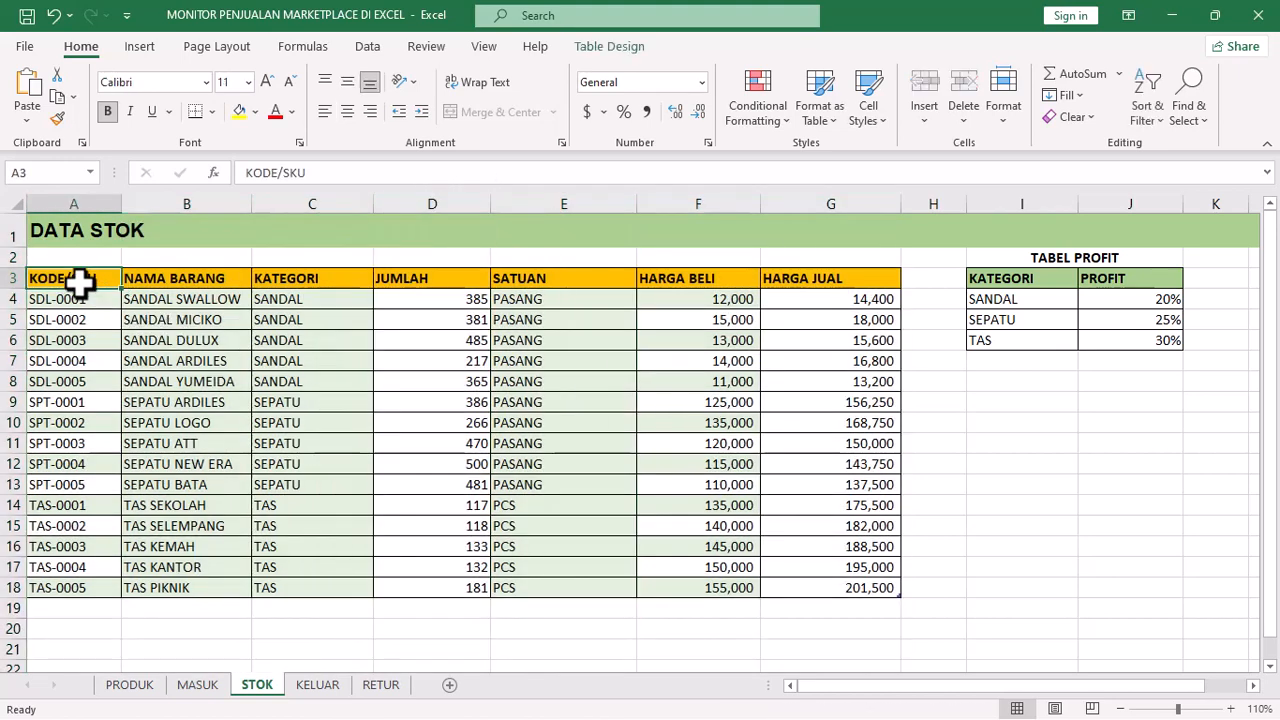
click(837, 280)
click(62, 274)
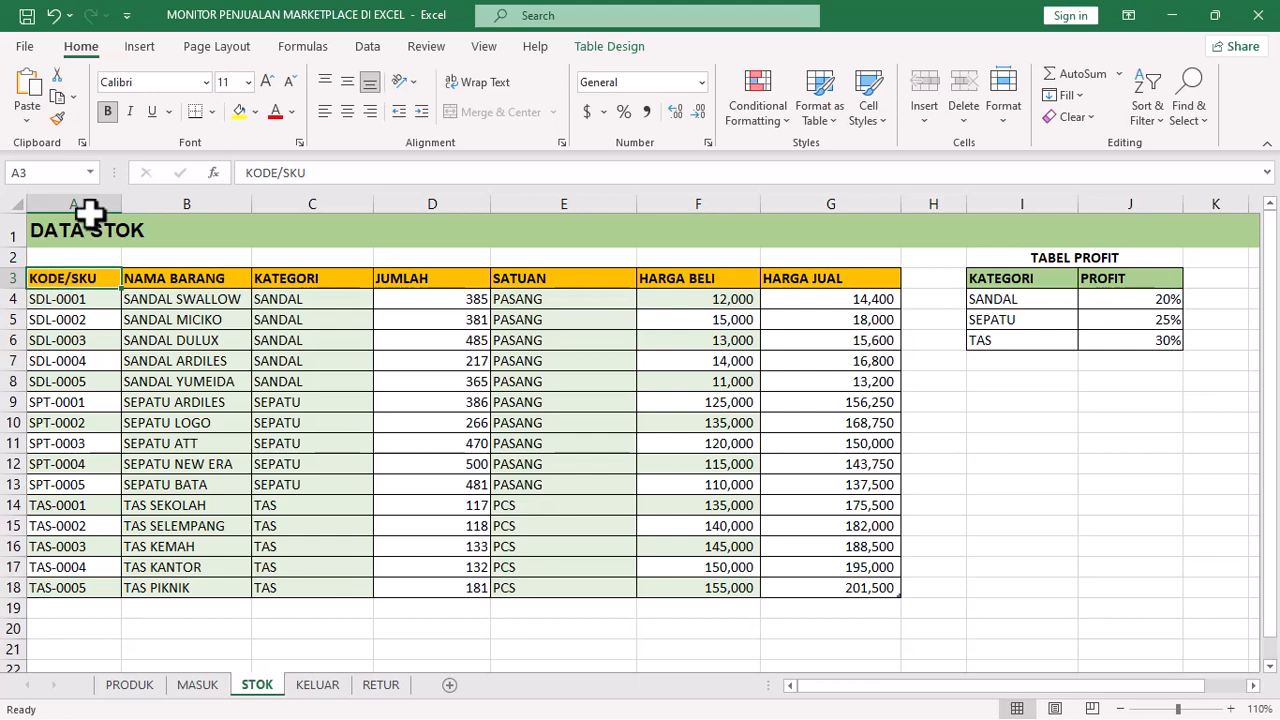
Step: Inspect the JUMLAH formula for SDL-0001 in D4, its HARGA BELI cell and the HARGA JUAL column
click(433, 201)
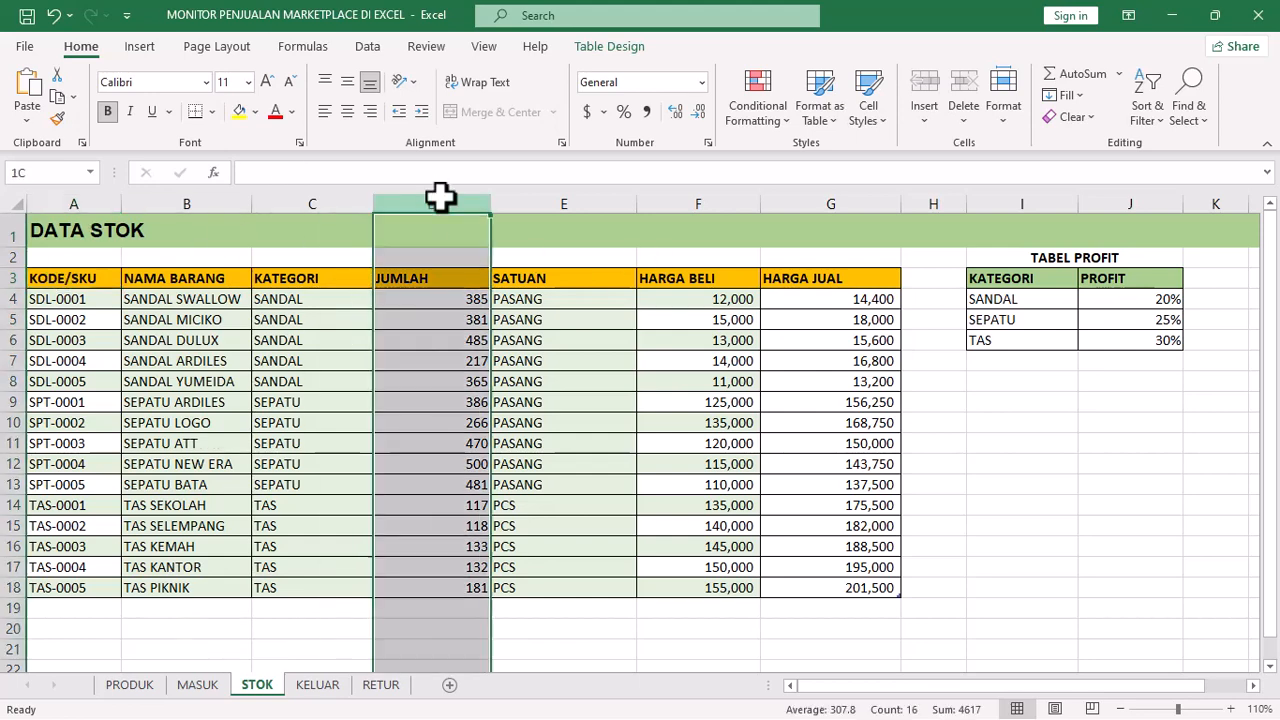
click(444, 298)
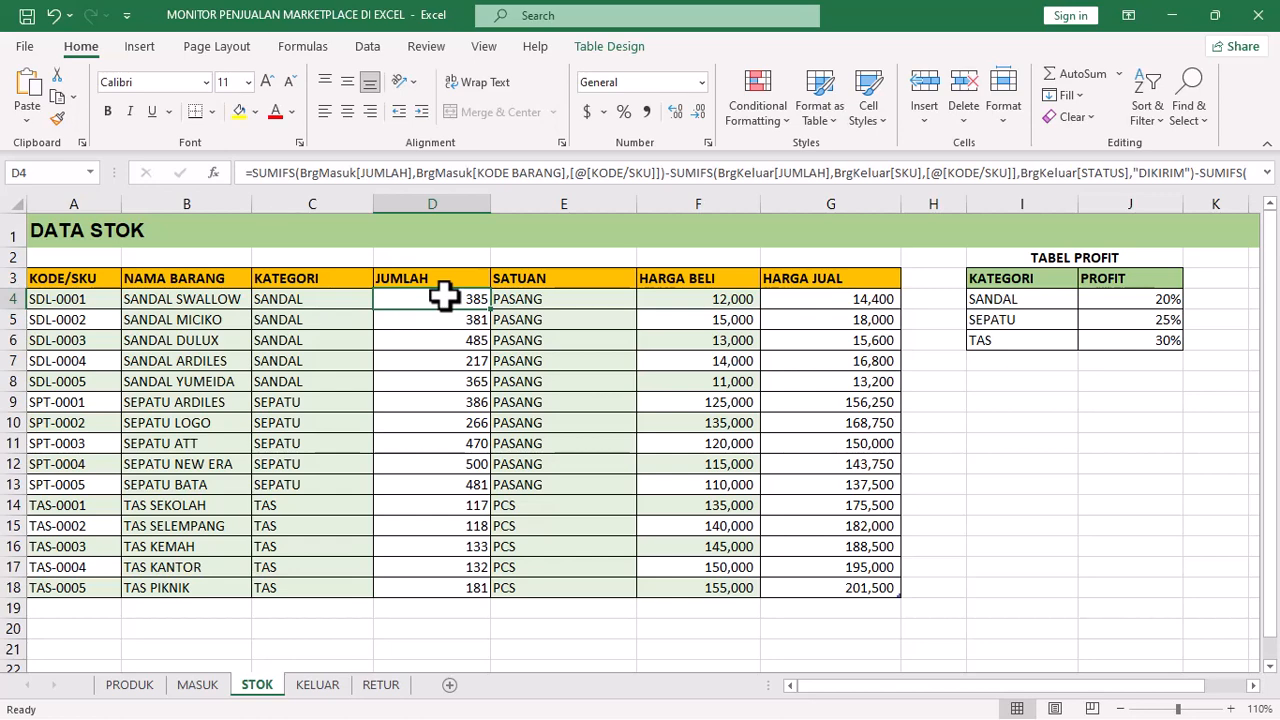
click(733, 303)
click(863, 204)
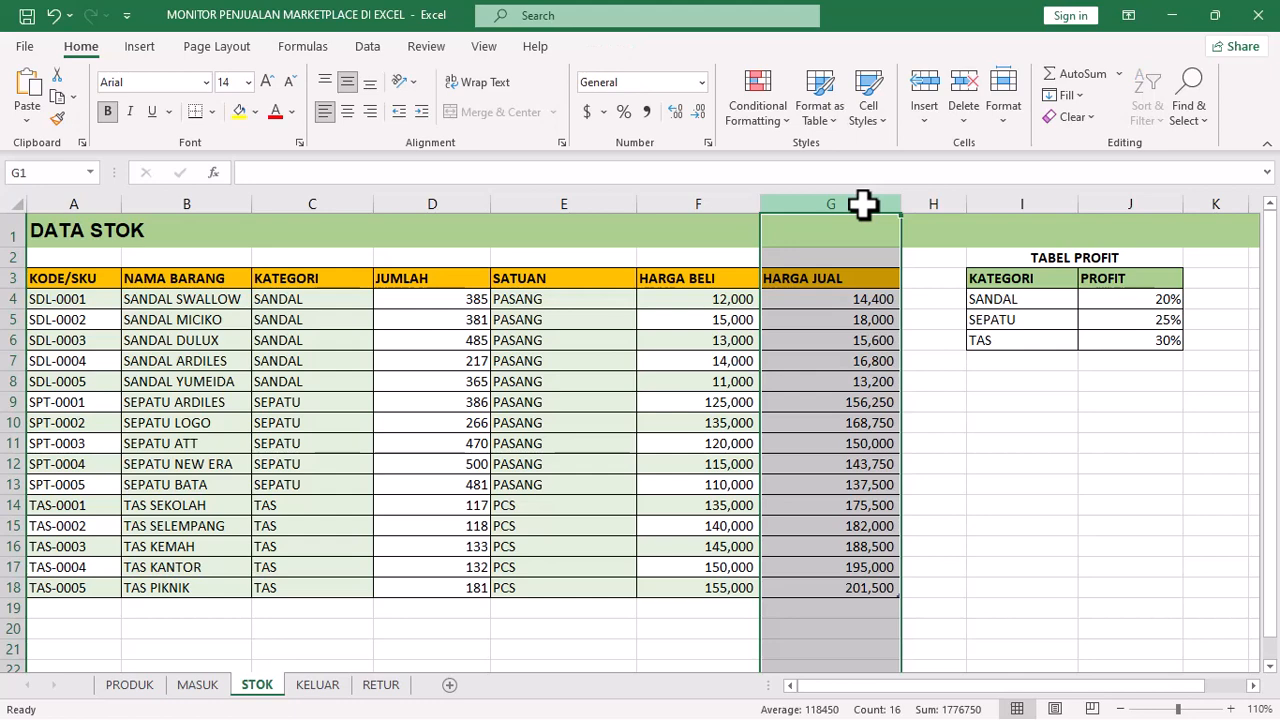
Step: Examine TABEL PROFIT on the STOK sheet, checking the profit percentage for each category: SANDAL, SEPATU and TAS
drag(1030, 250, 1150, 341)
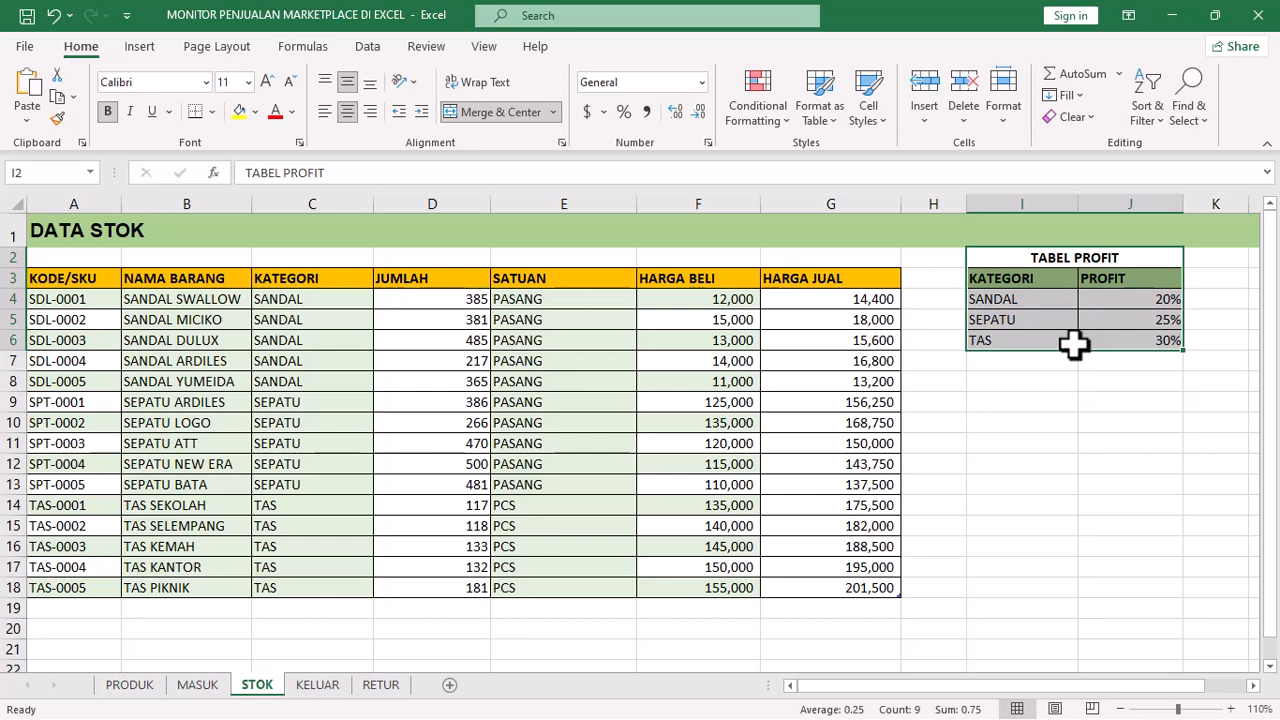
click(1032, 304)
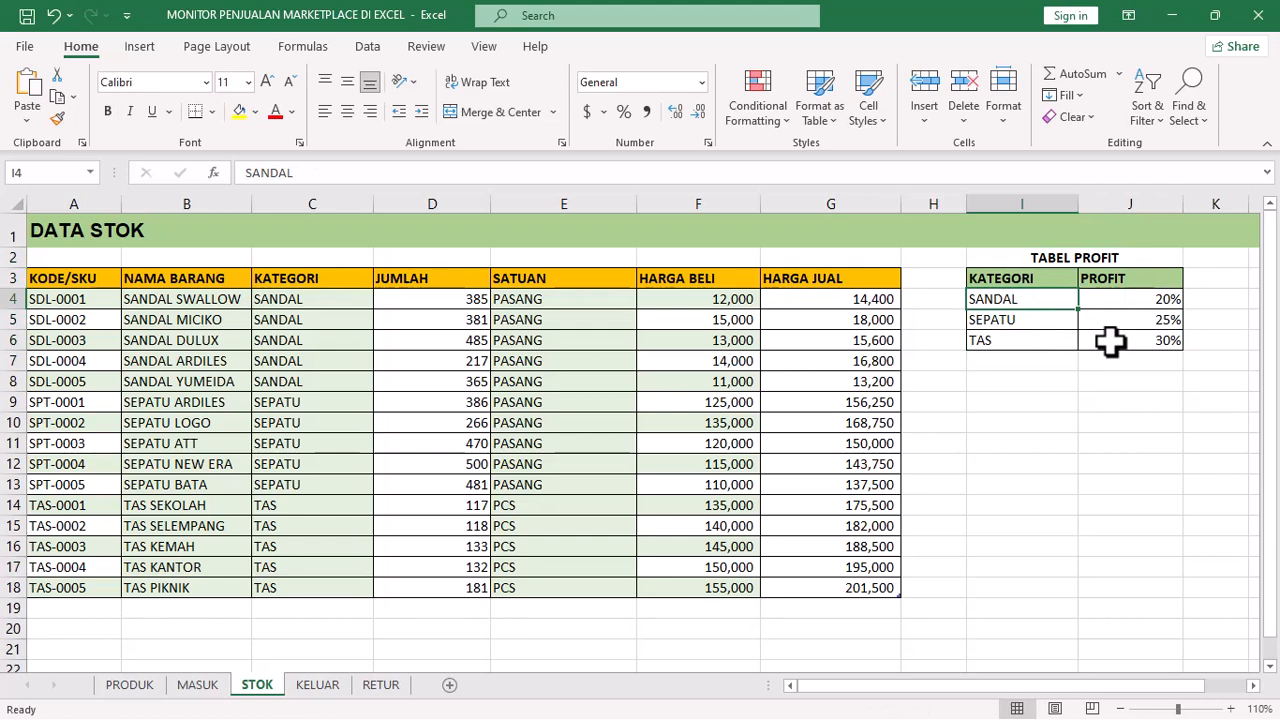
click(1141, 299)
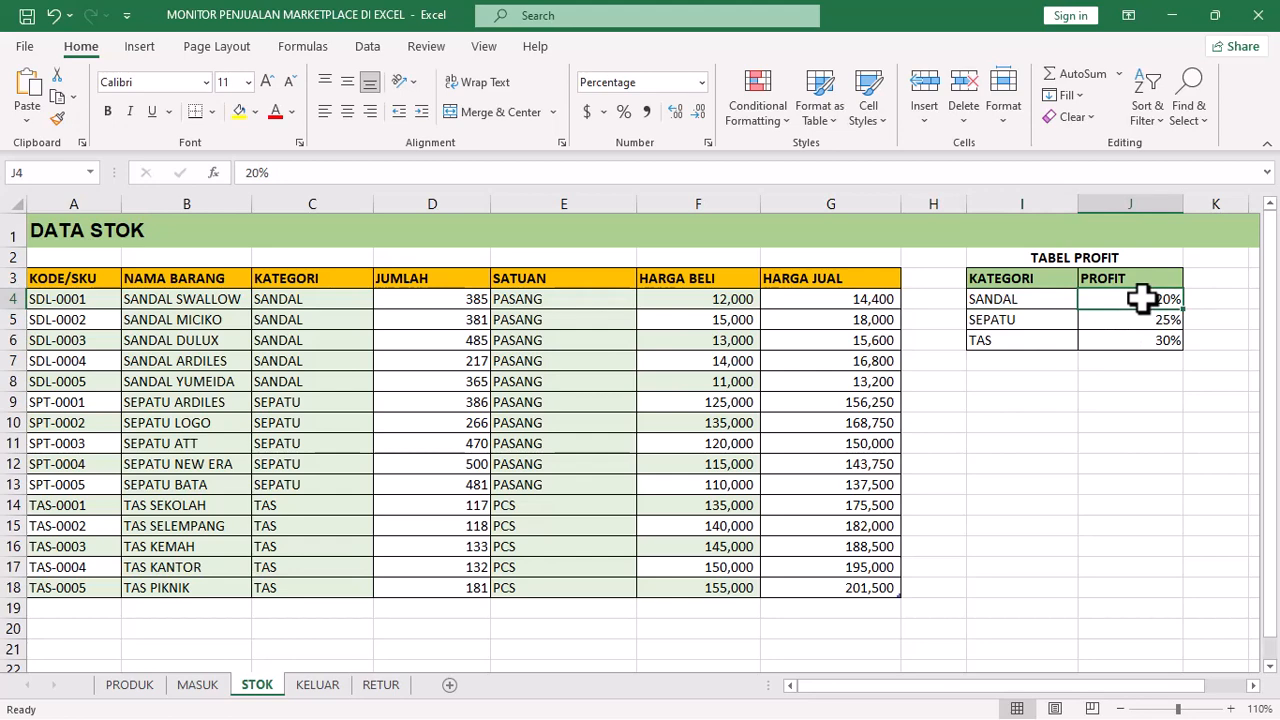
click(1041, 303)
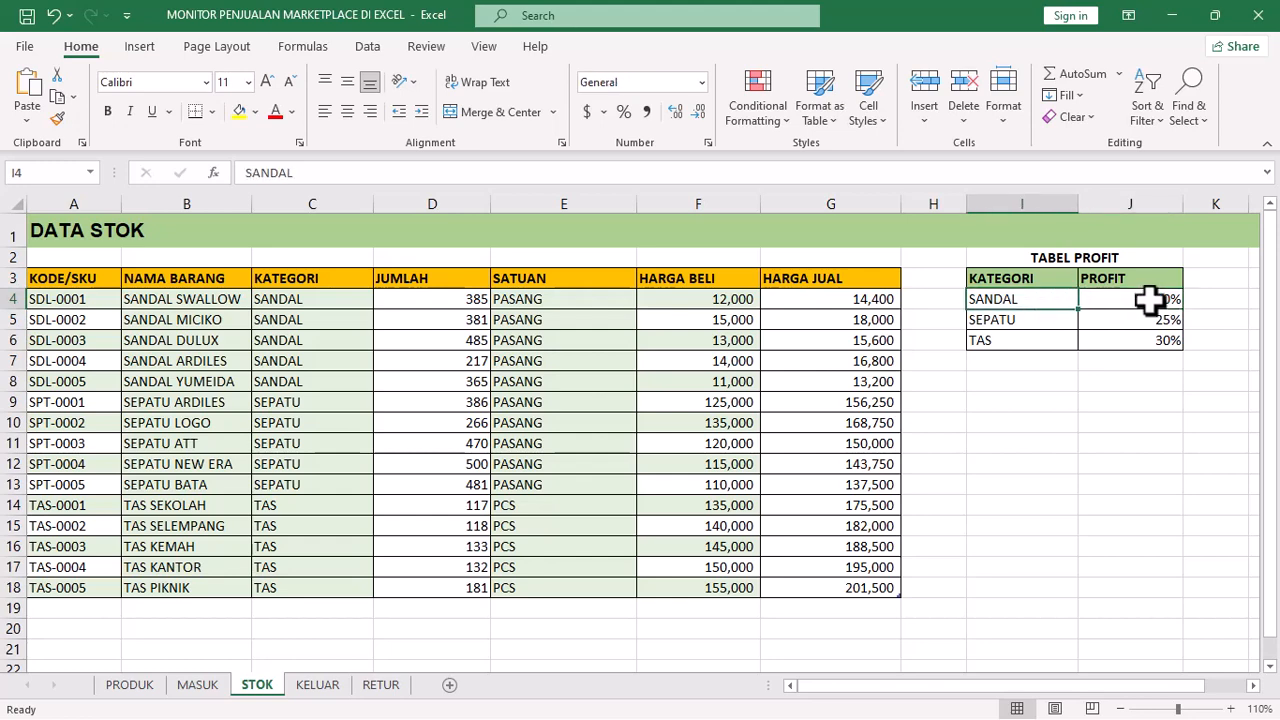
click(1150, 300)
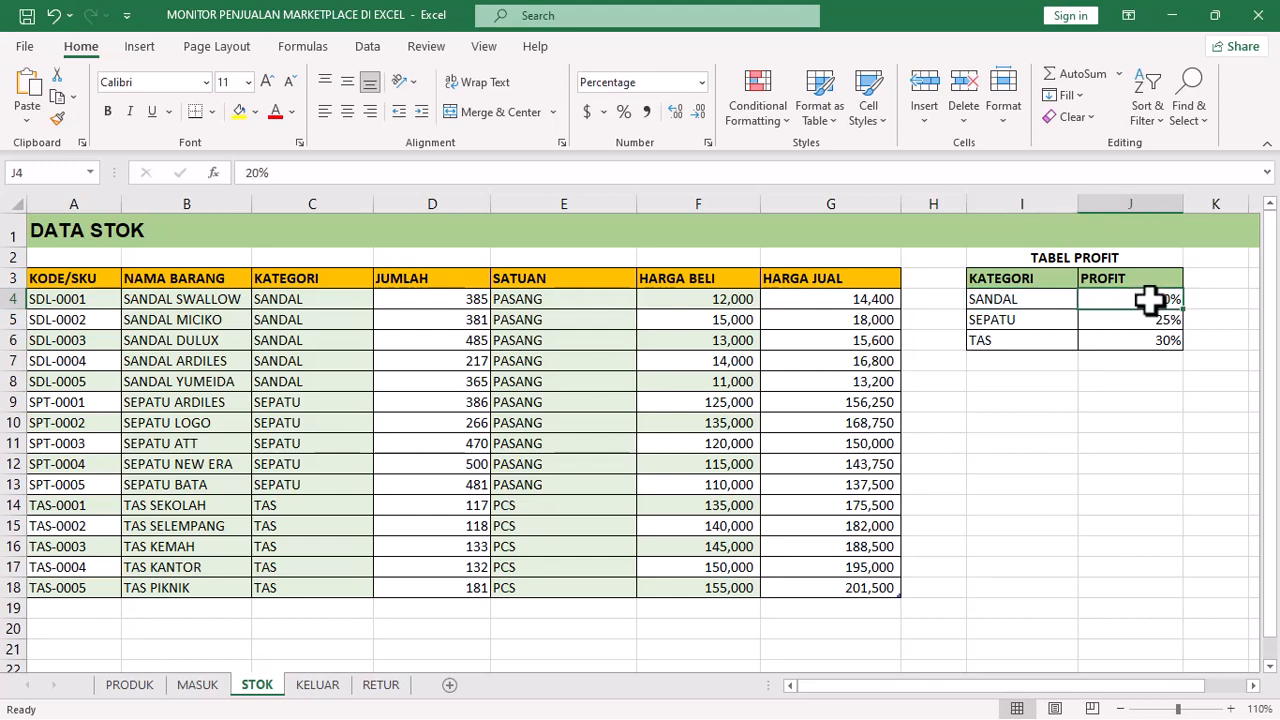
click(1030, 322)
shift+click(1115, 321)
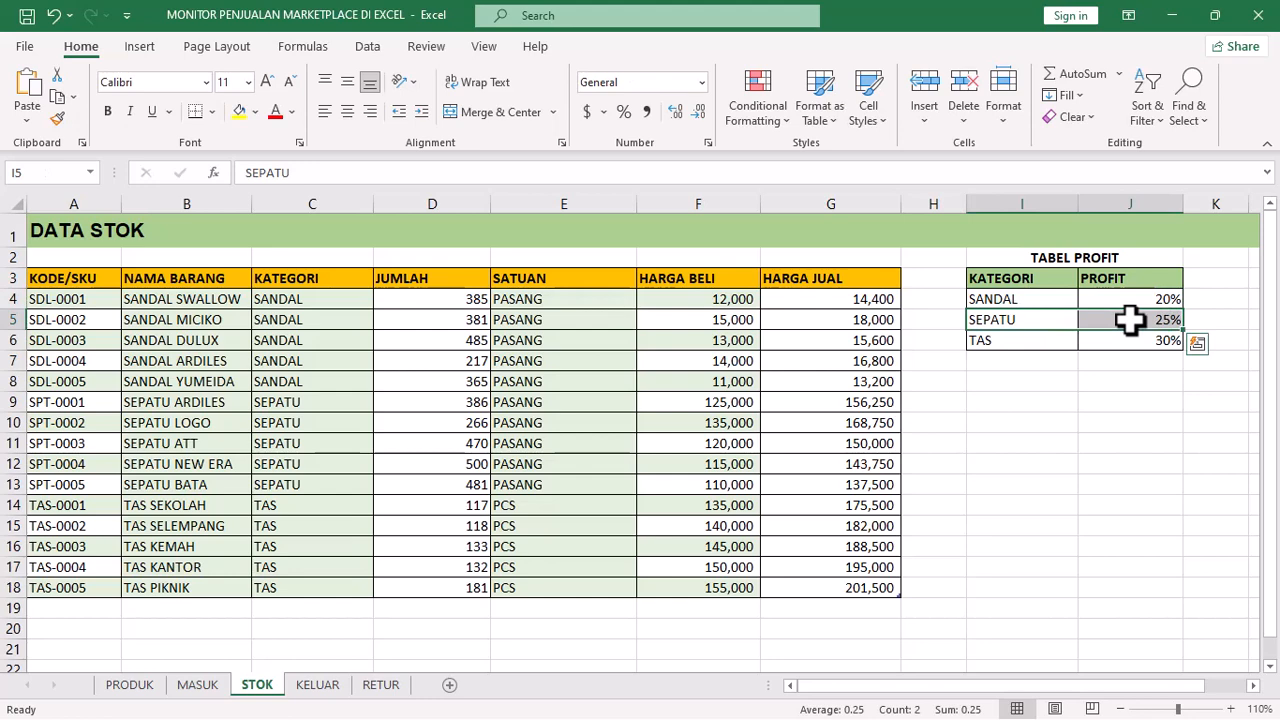
click(985, 340)
shift+click(1150, 339)
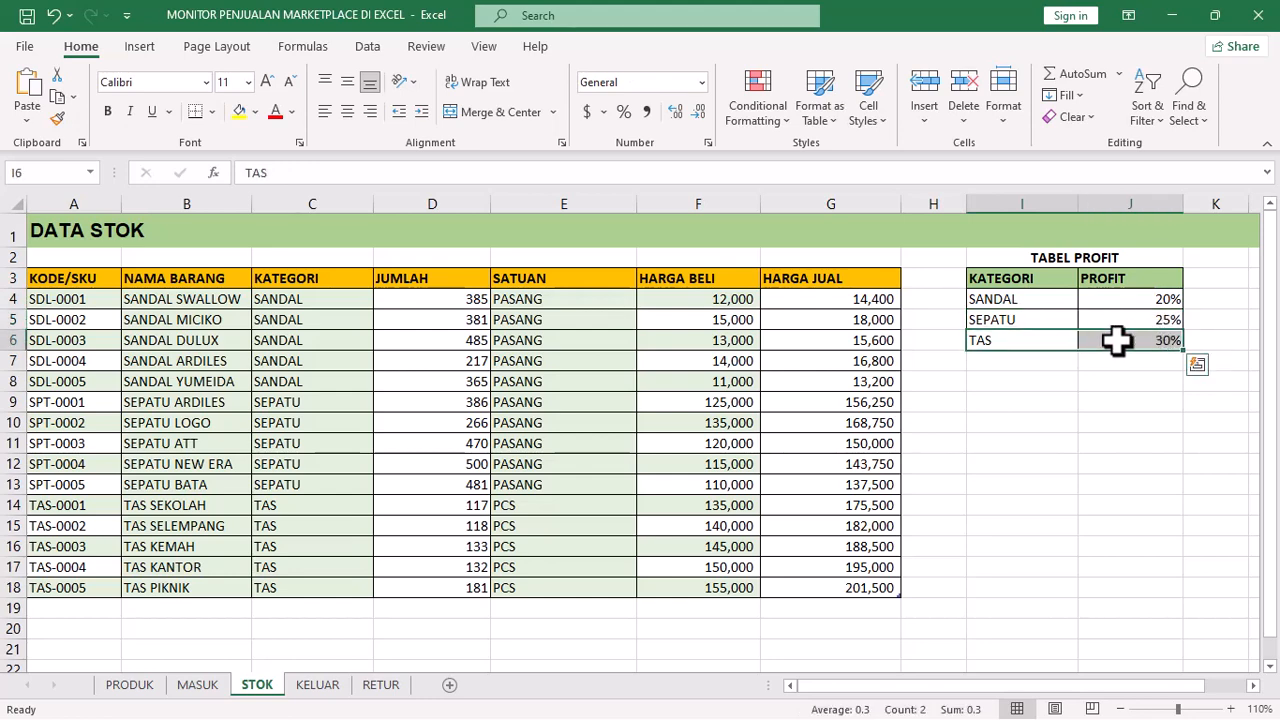
Step: Compare the HARGA JUAL and HARGA BELI columns and inspect the selling price formula in G4
click(853, 300)
click(852, 190)
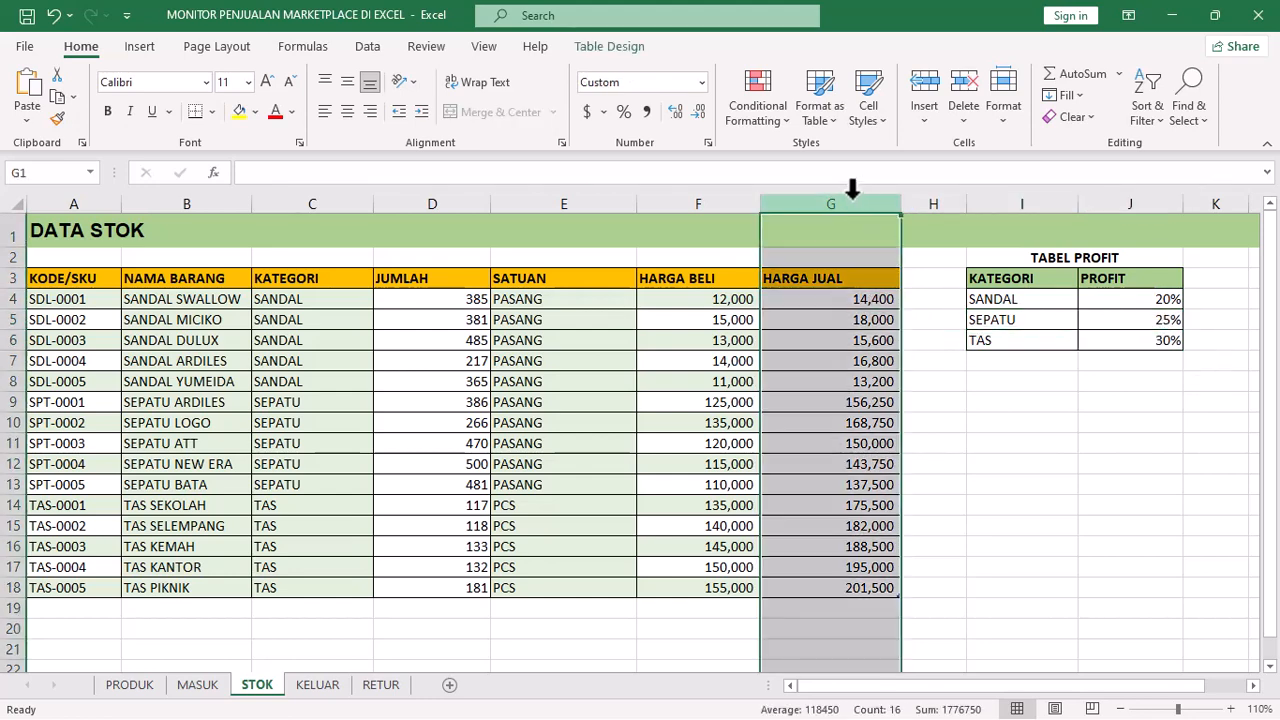
click(692, 197)
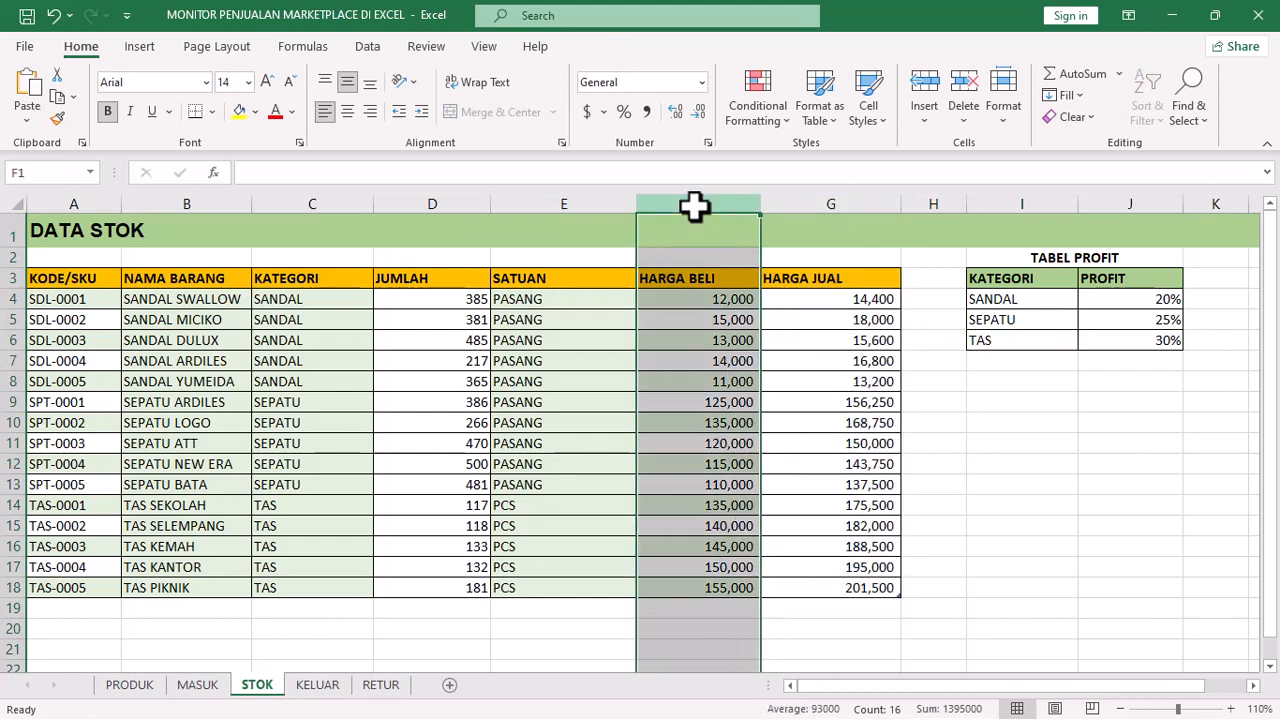
click(840, 300)
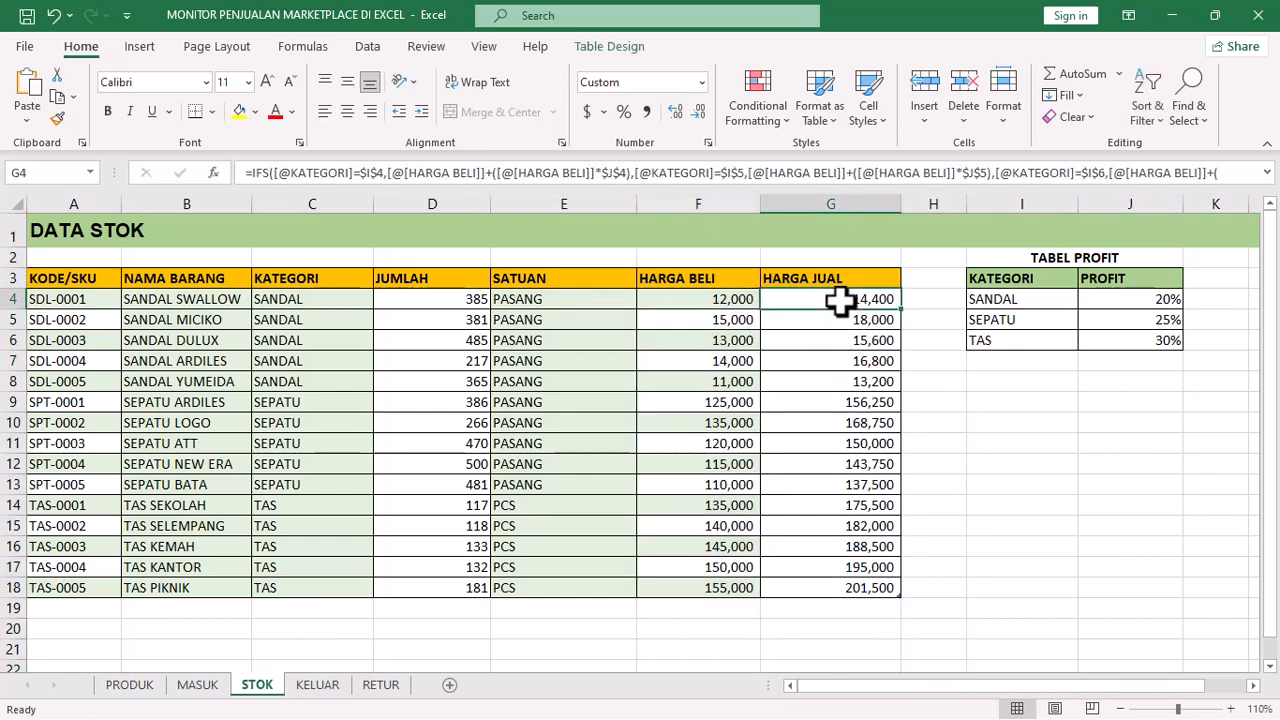
Step: On the KELUAR sheet, check the TANGGAL and MARKETPLACE columns and view the marketplace options available in B4
click(318, 688)
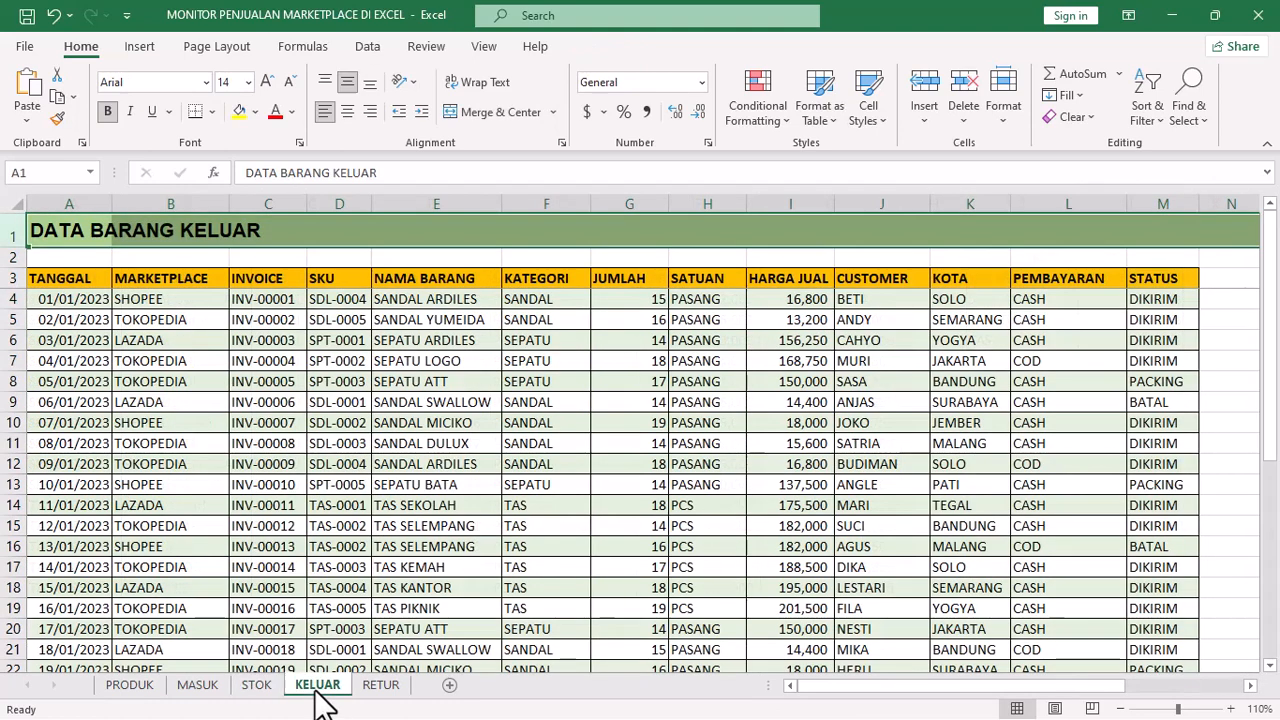
click(74, 281)
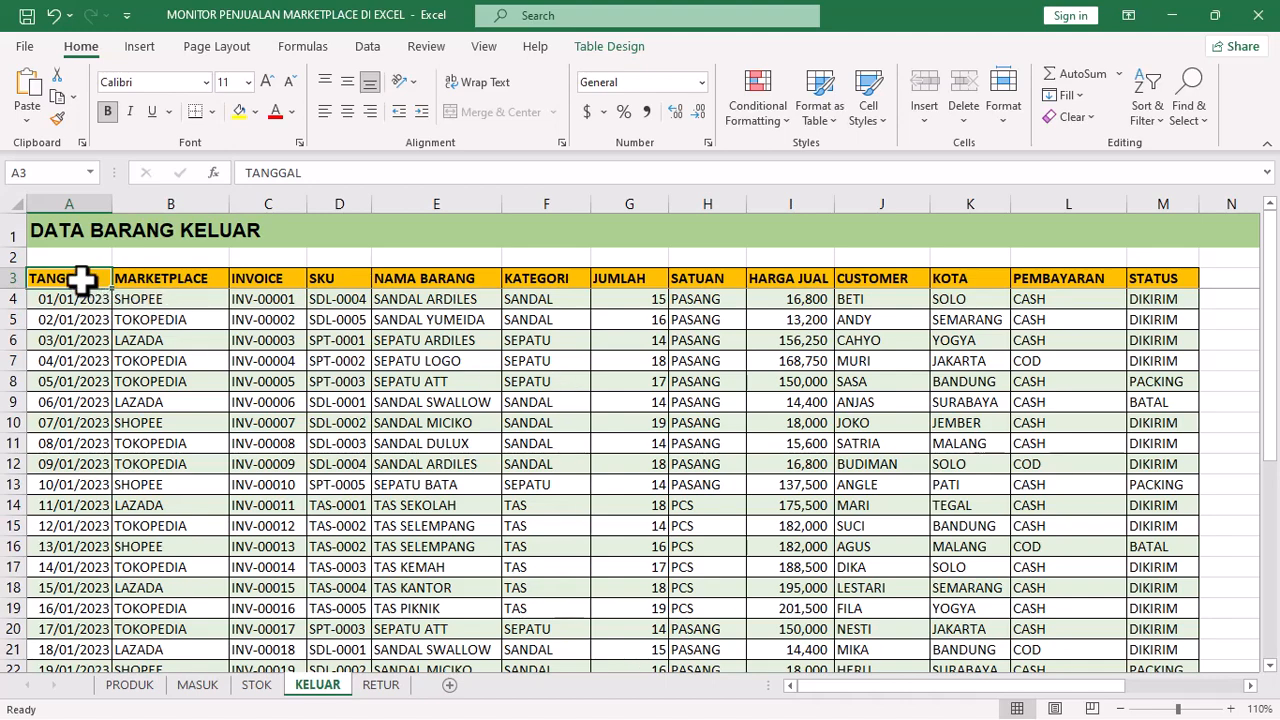
click(162, 280)
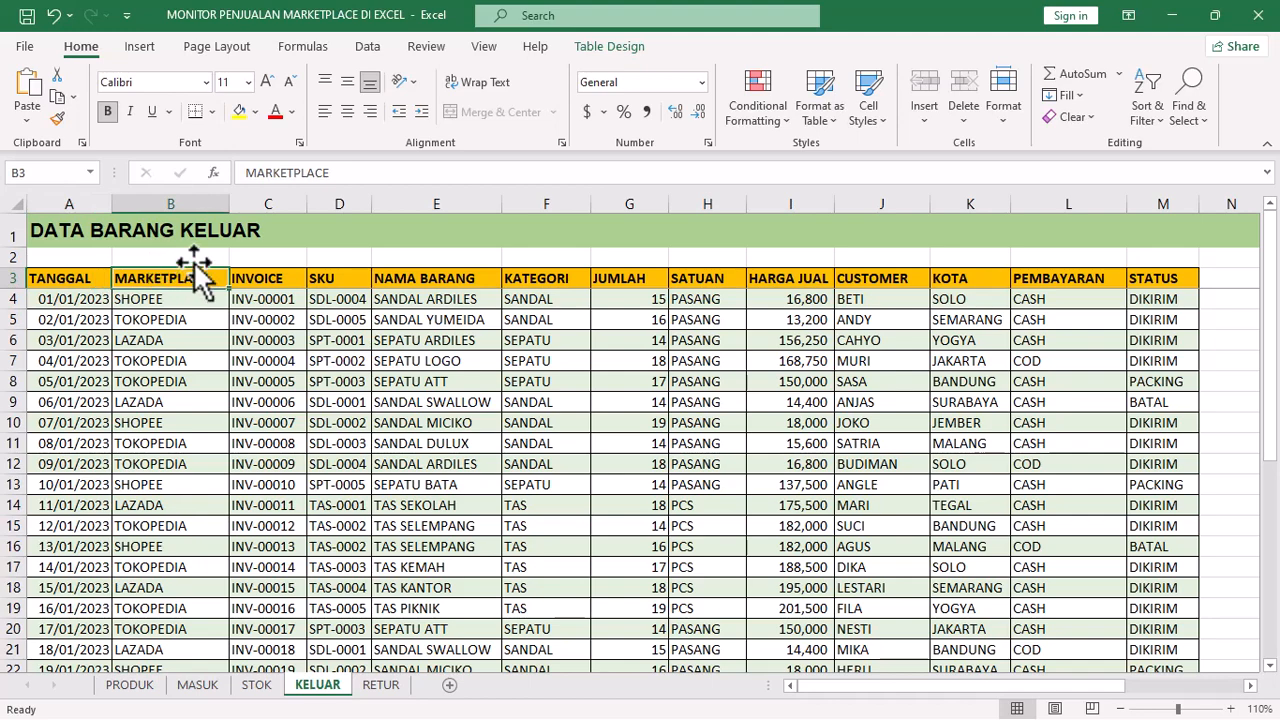
click(183, 203)
click(195, 285)
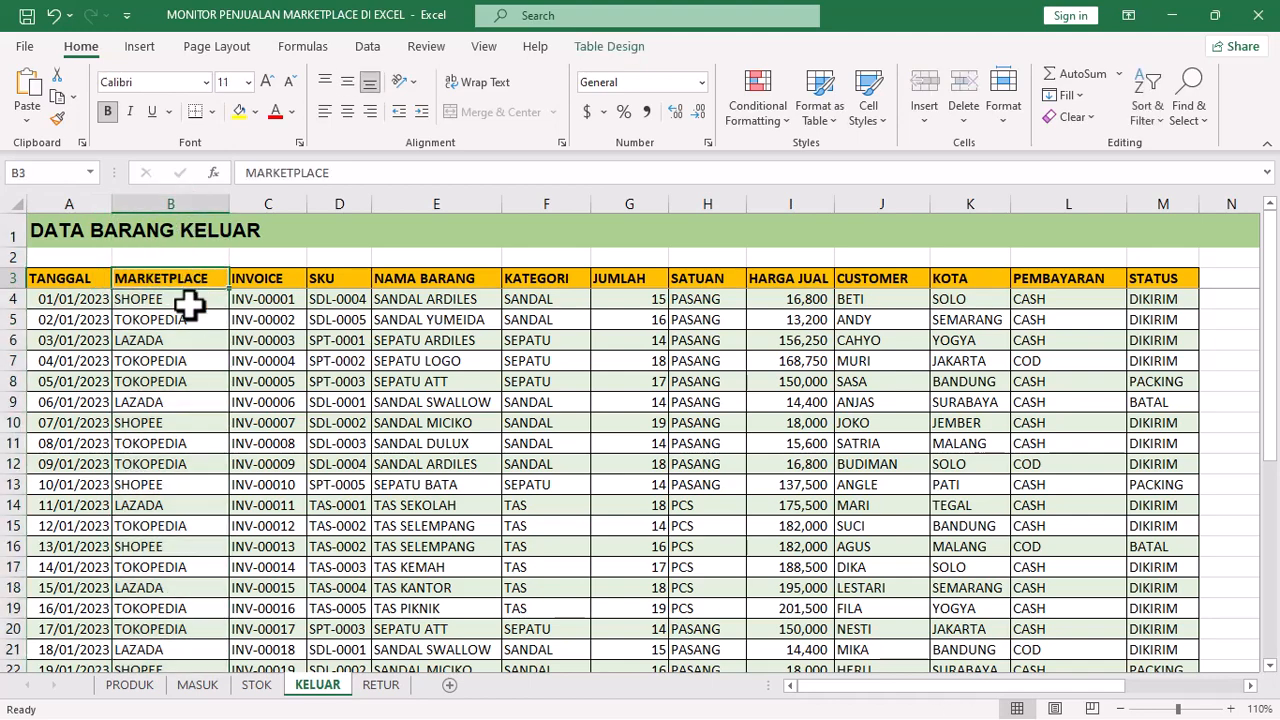
click(205, 302)
click(238, 300)
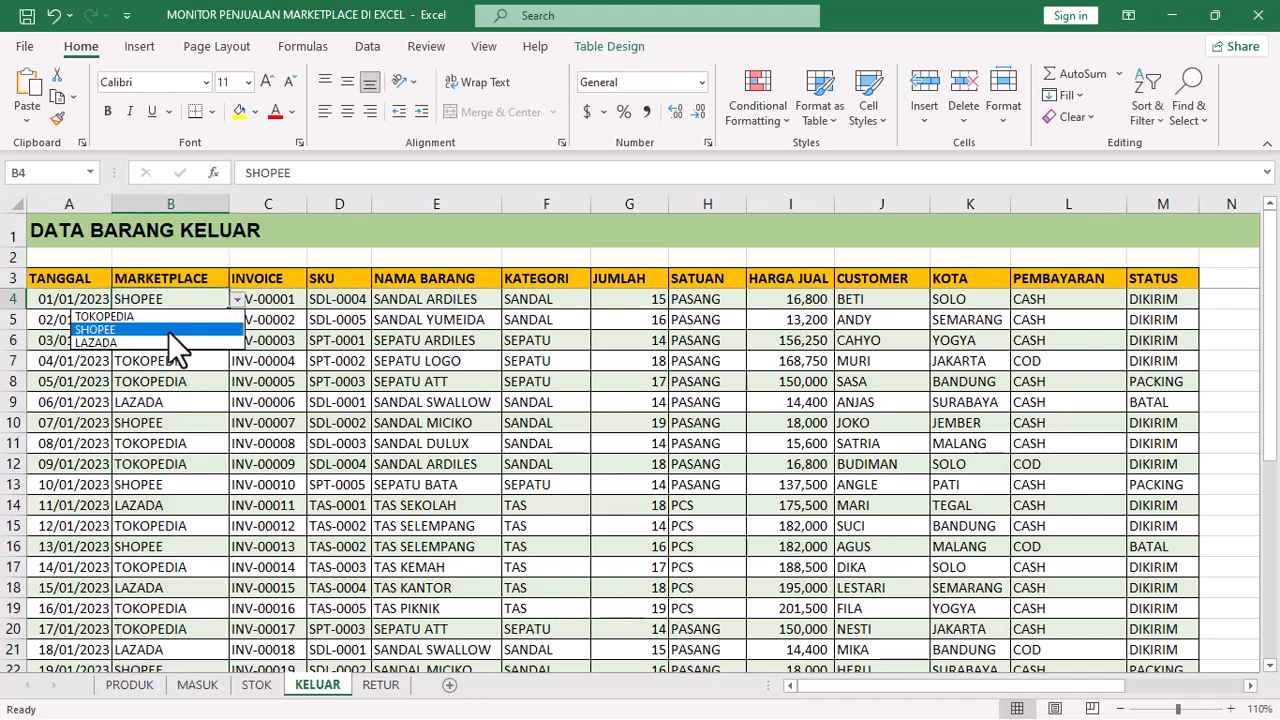
key(Escape)
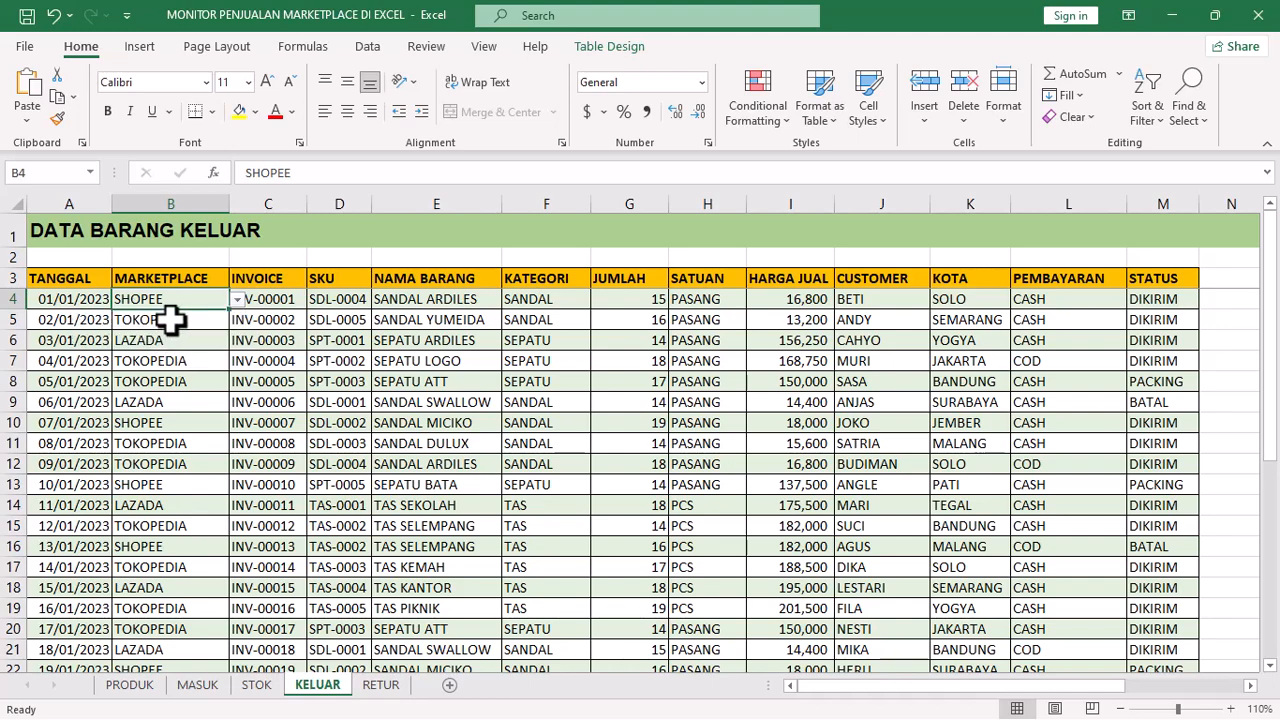
Step: Examine the outgoing goods columns on the KELUAR sheet: INVOICE, SKU, CUSTOMER, and KOTA through STATUS
click(287, 204)
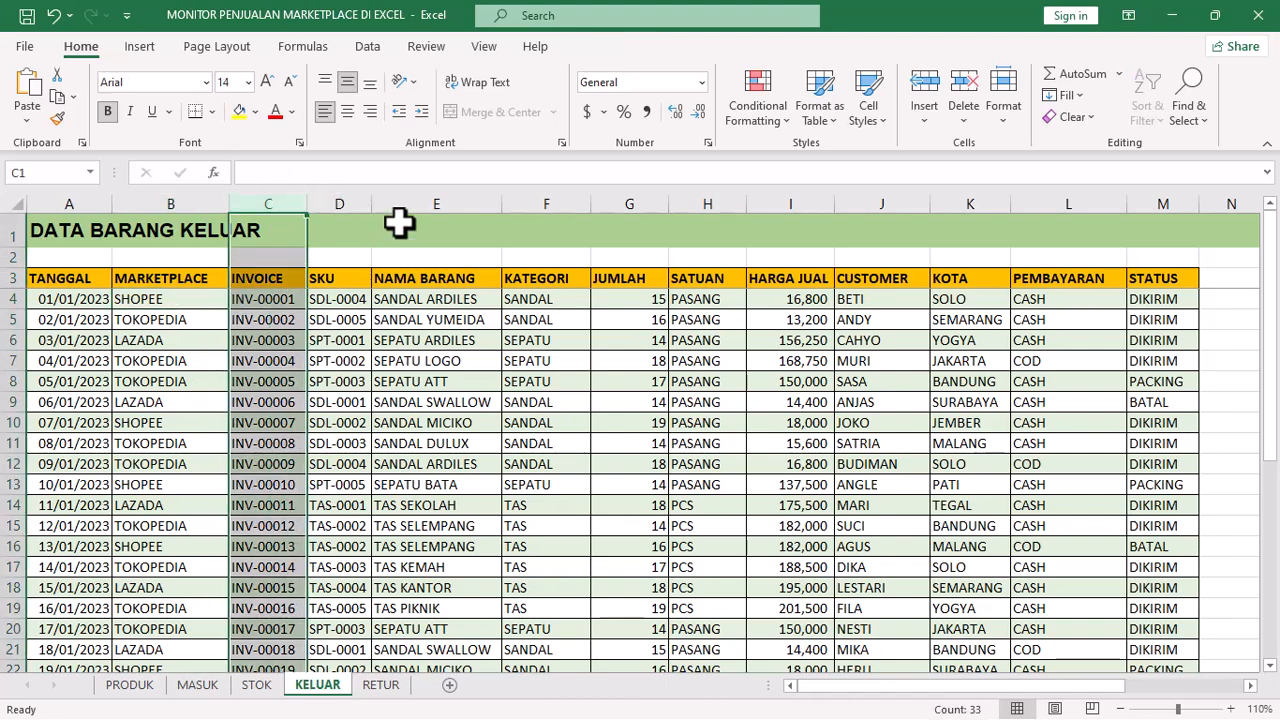
click(349, 195)
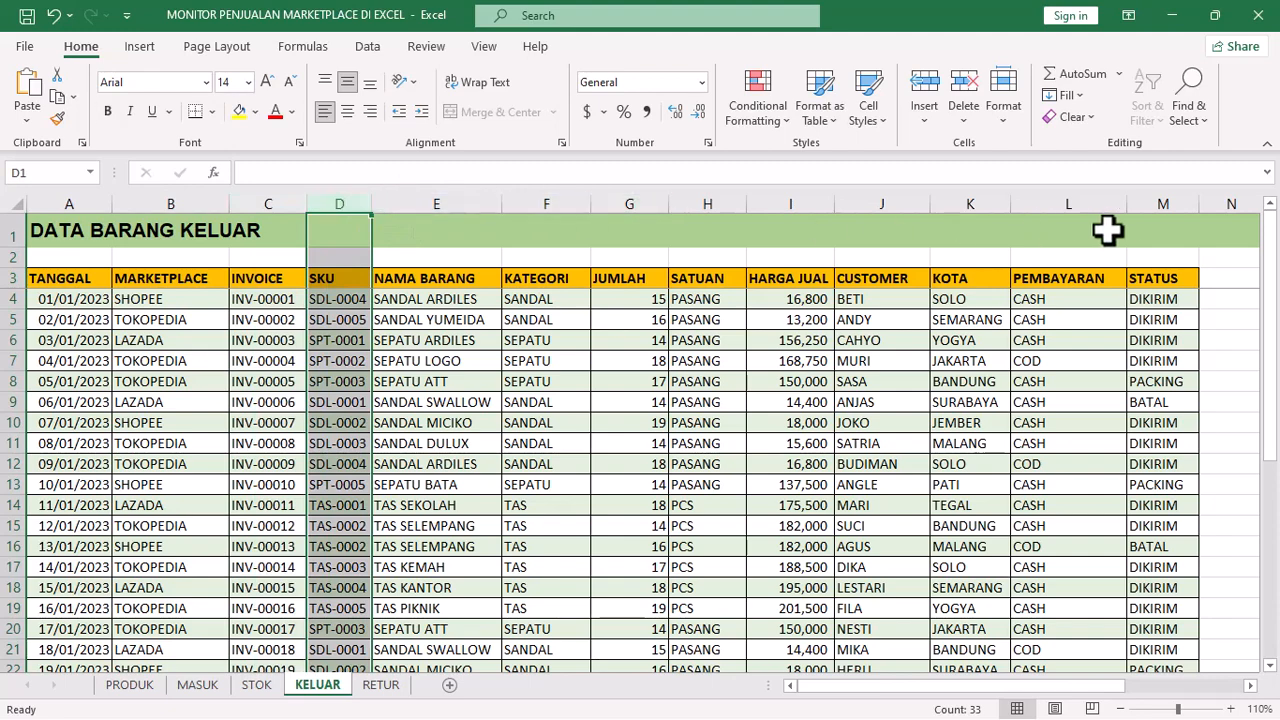
click(1162, 199)
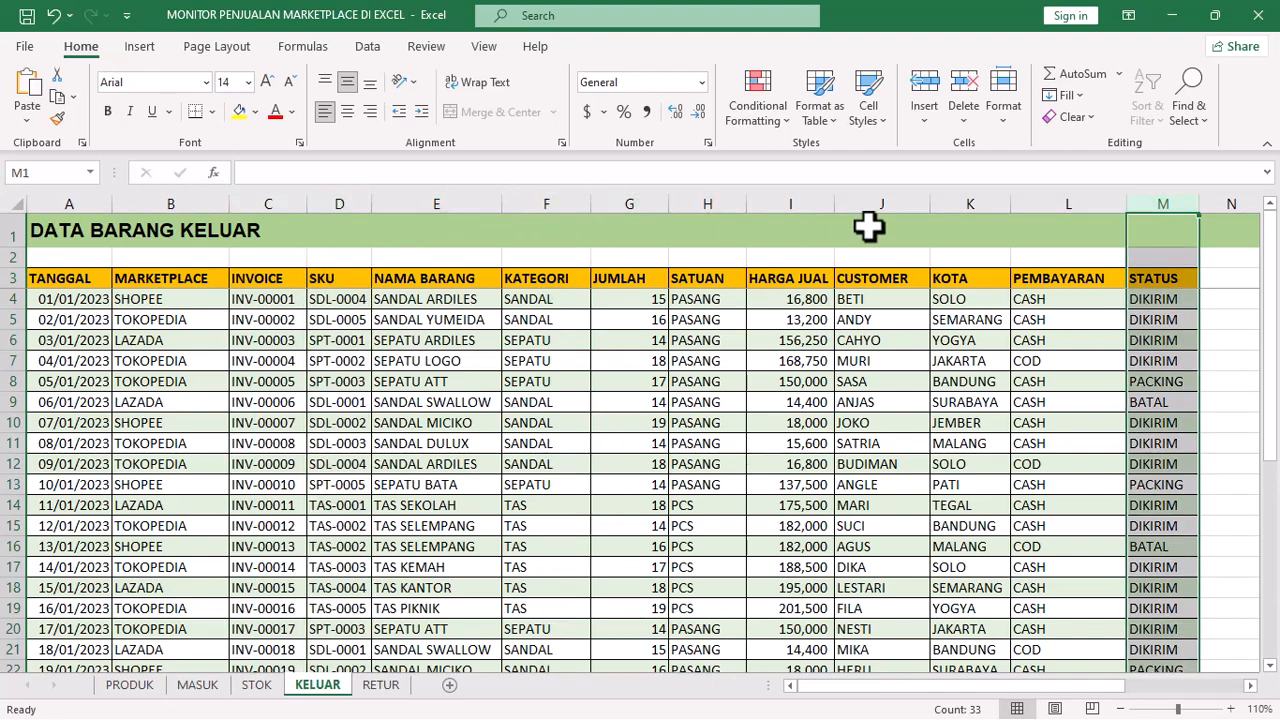
click(889, 200)
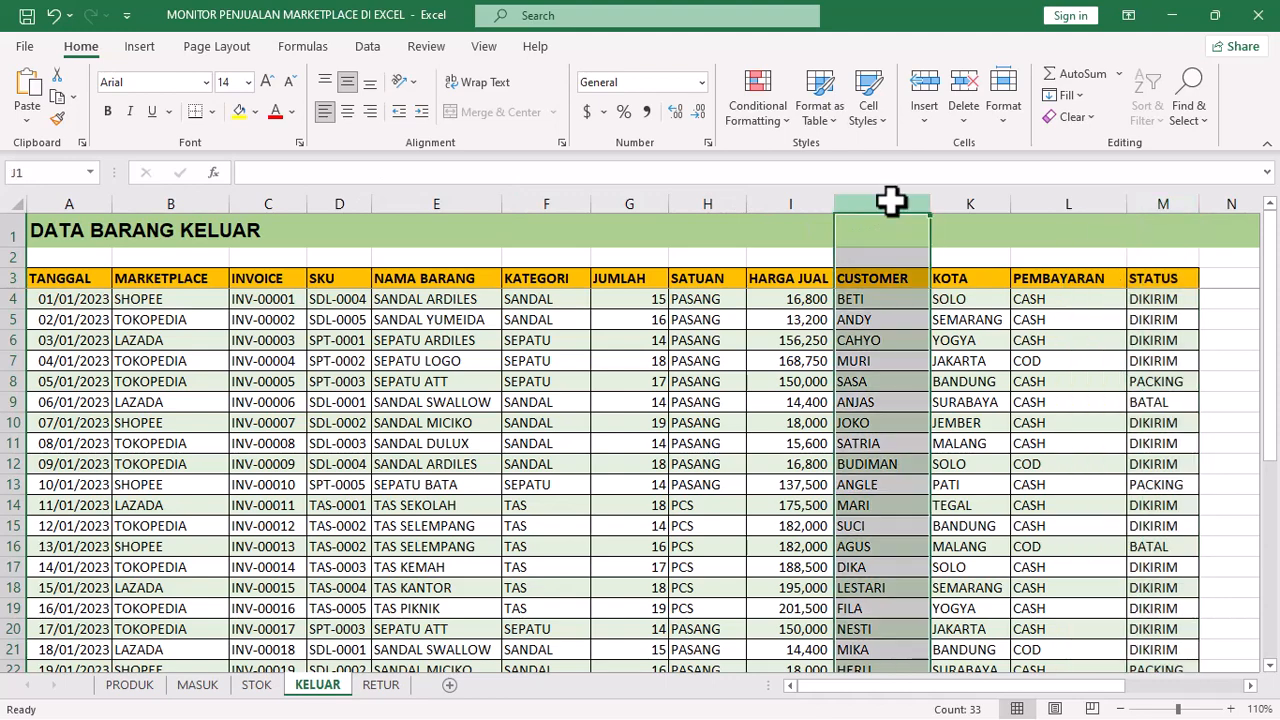
click(983, 200)
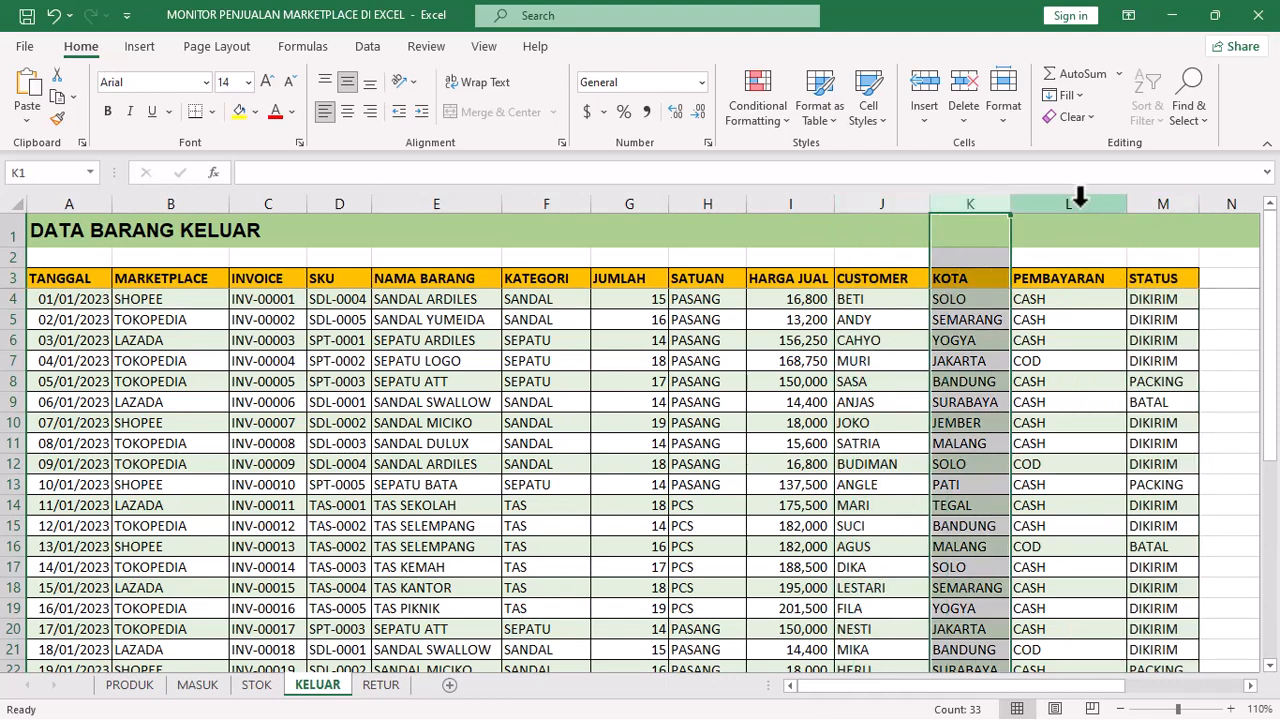
shift+click(1183, 190)
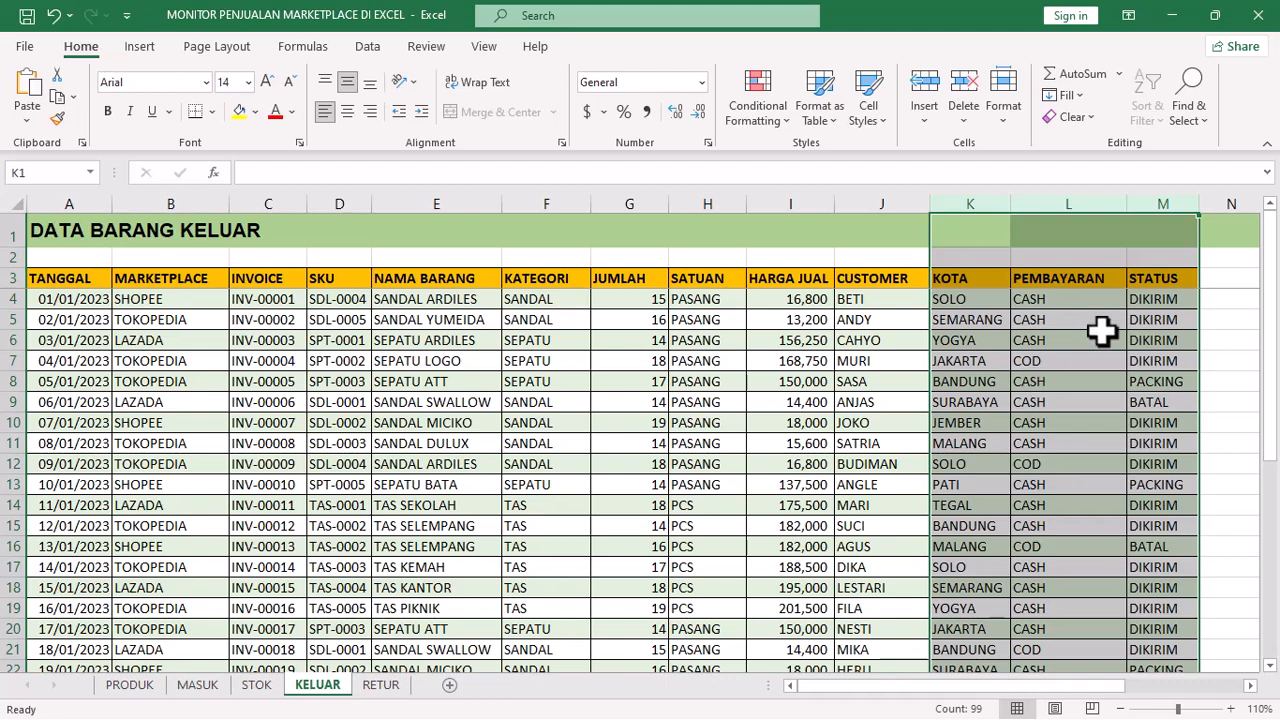
Step: Examine the PEMBAYARAN and STATUS columns on the KELUAR sheet, viewing the status options available in M4 and checking M8 and M9
click(1070, 203)
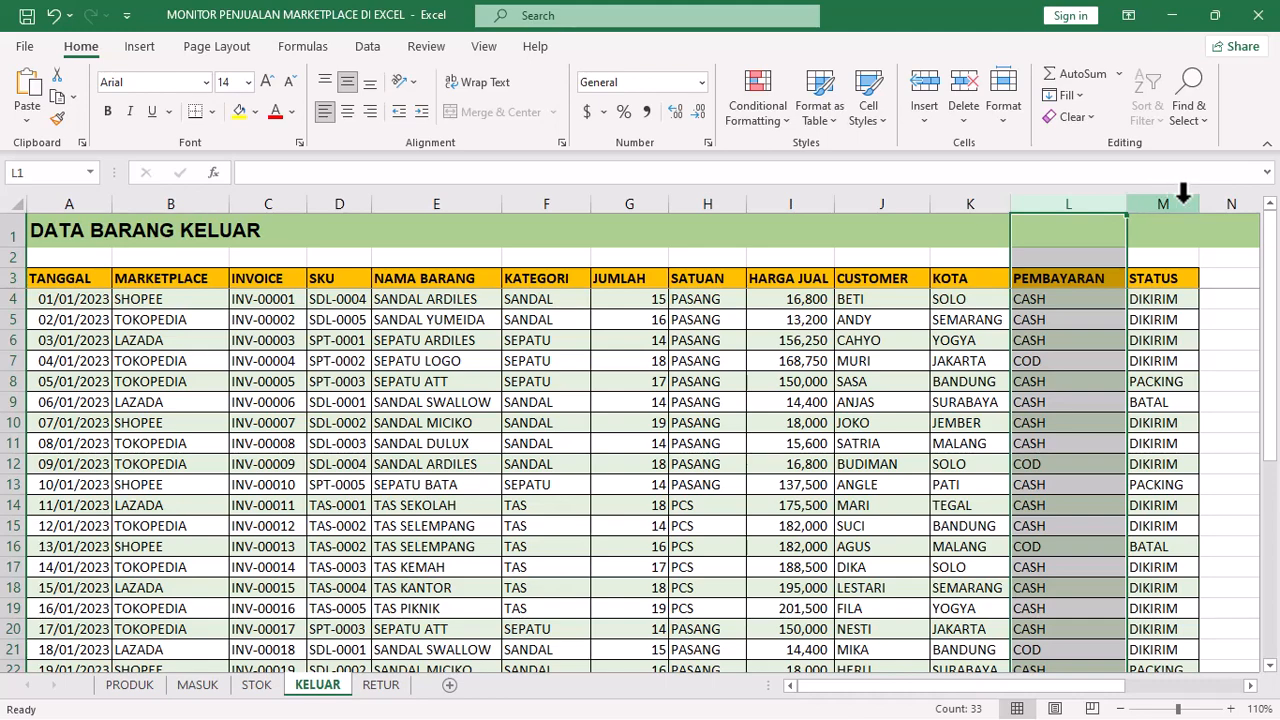
click(1182, 203)
click(1171, 298)
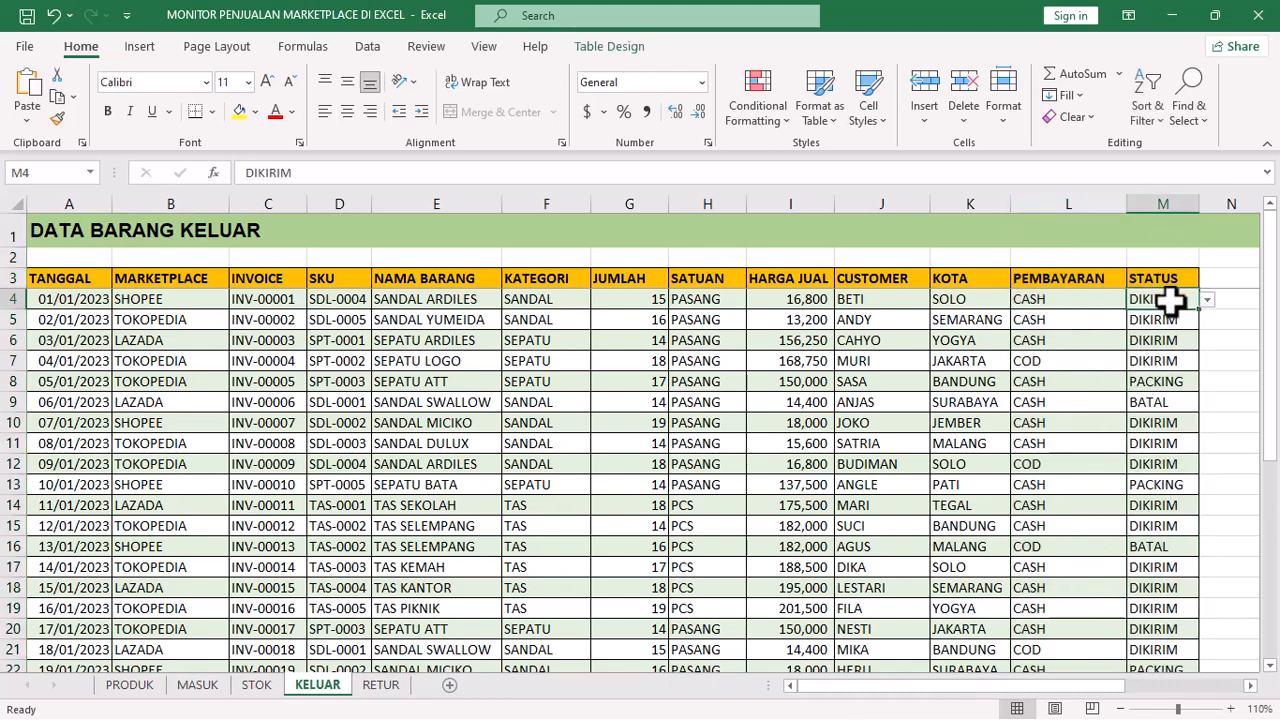
click(1208, 300)
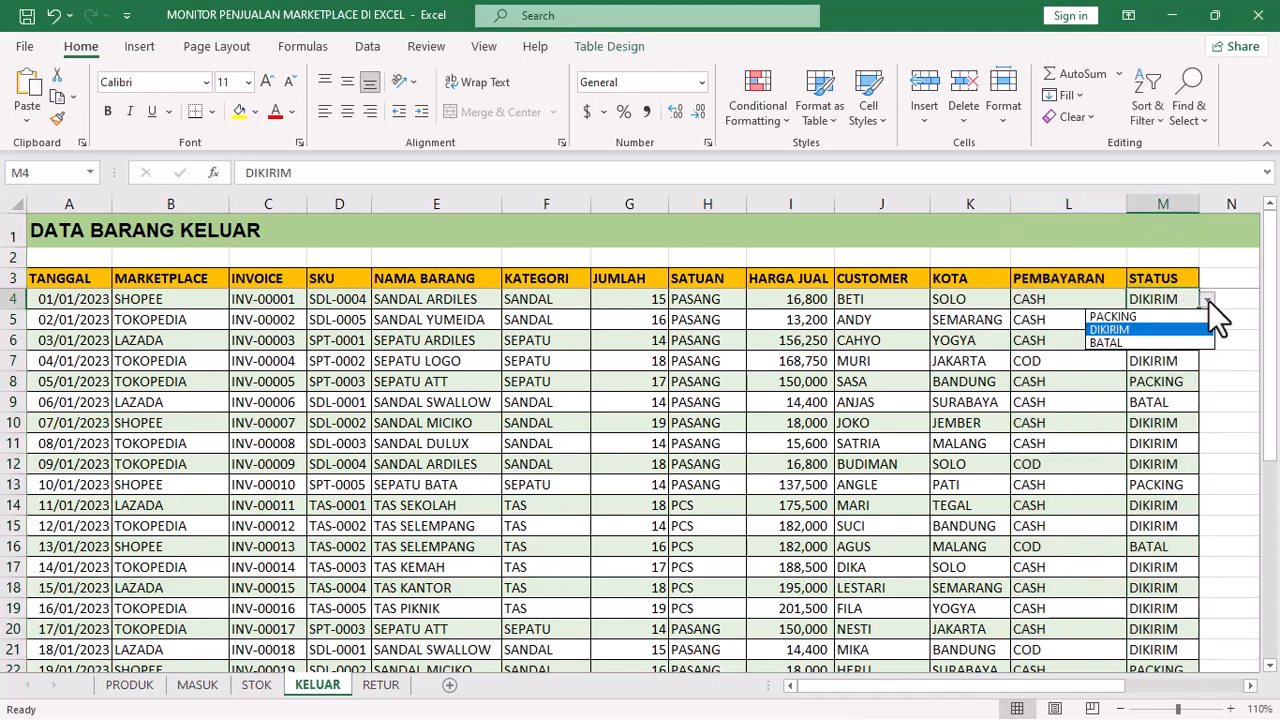
click(1146, 330)
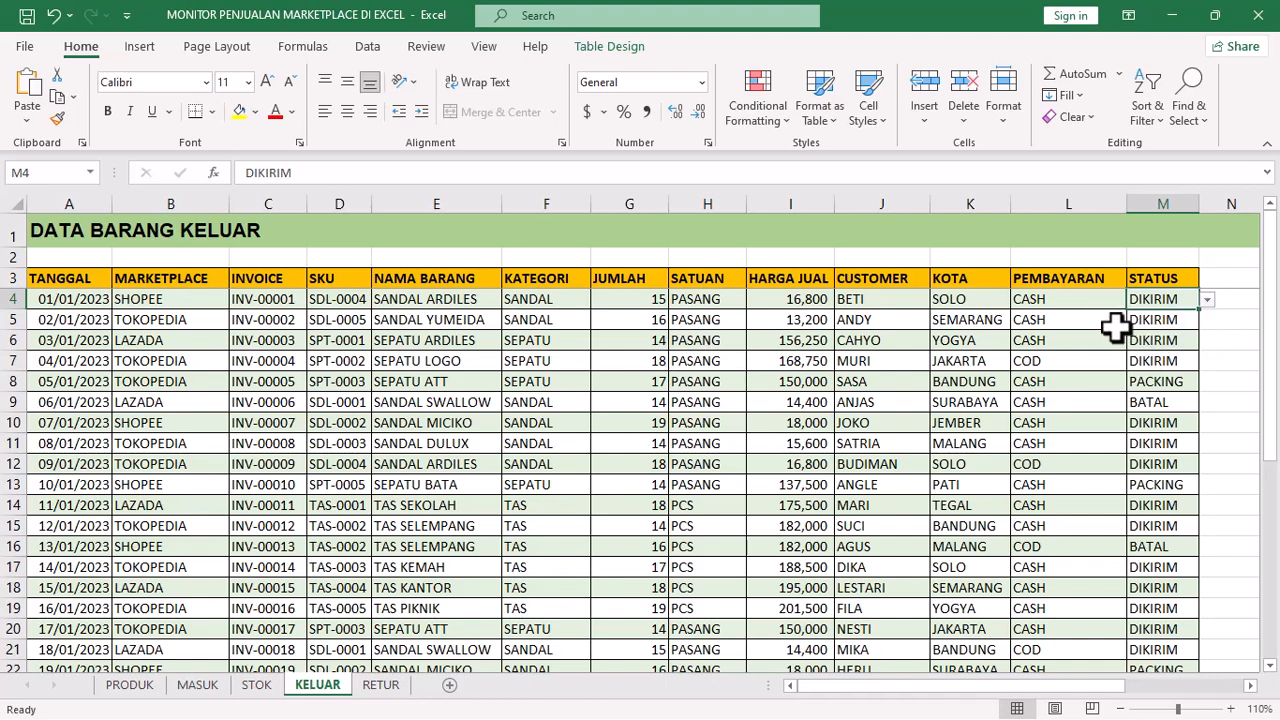
click(1183, 384)
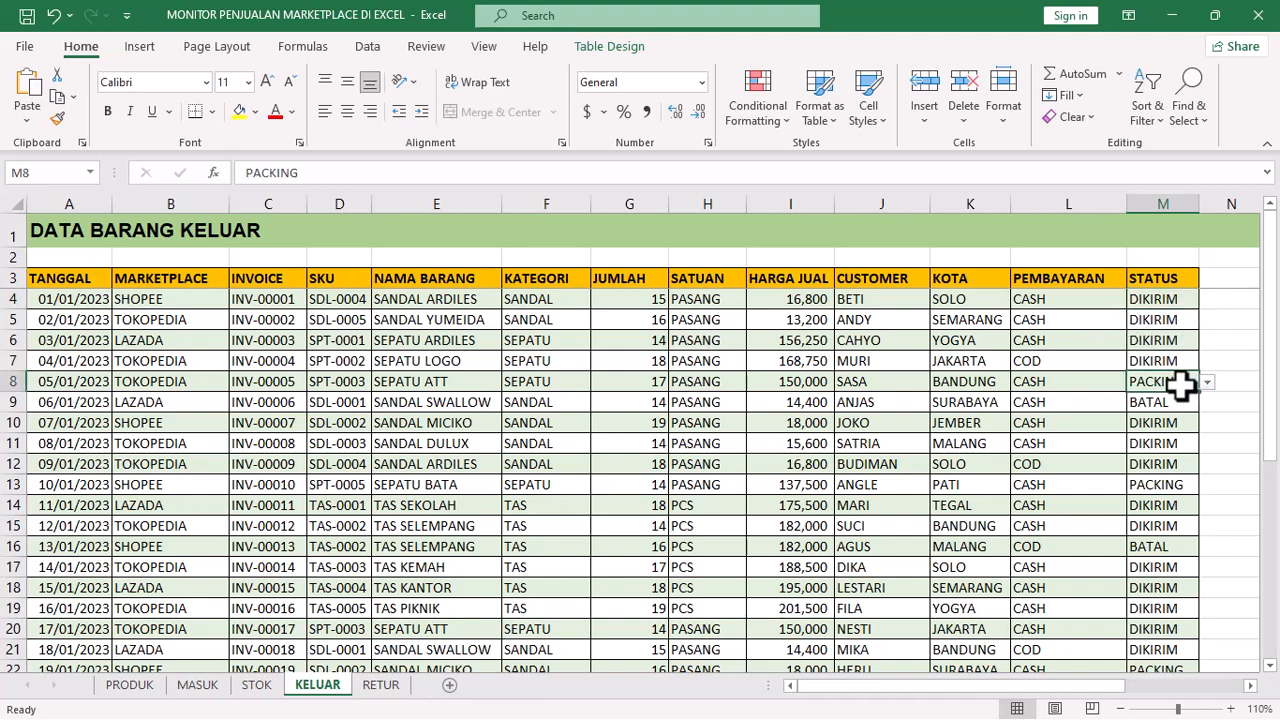
click(1175, 404)
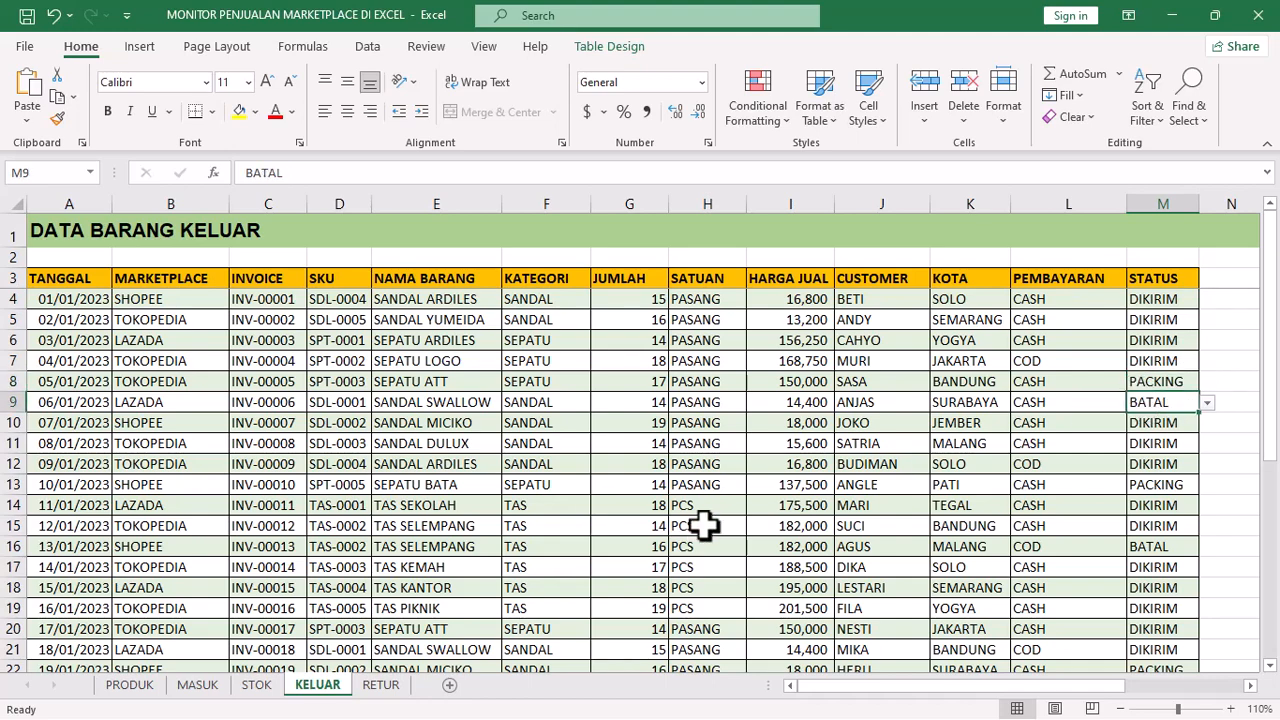
Step: On the RETUR sheet, examine the DATA RETUR title row and the TANGGAL and INVOICE columns
click(385, 688)
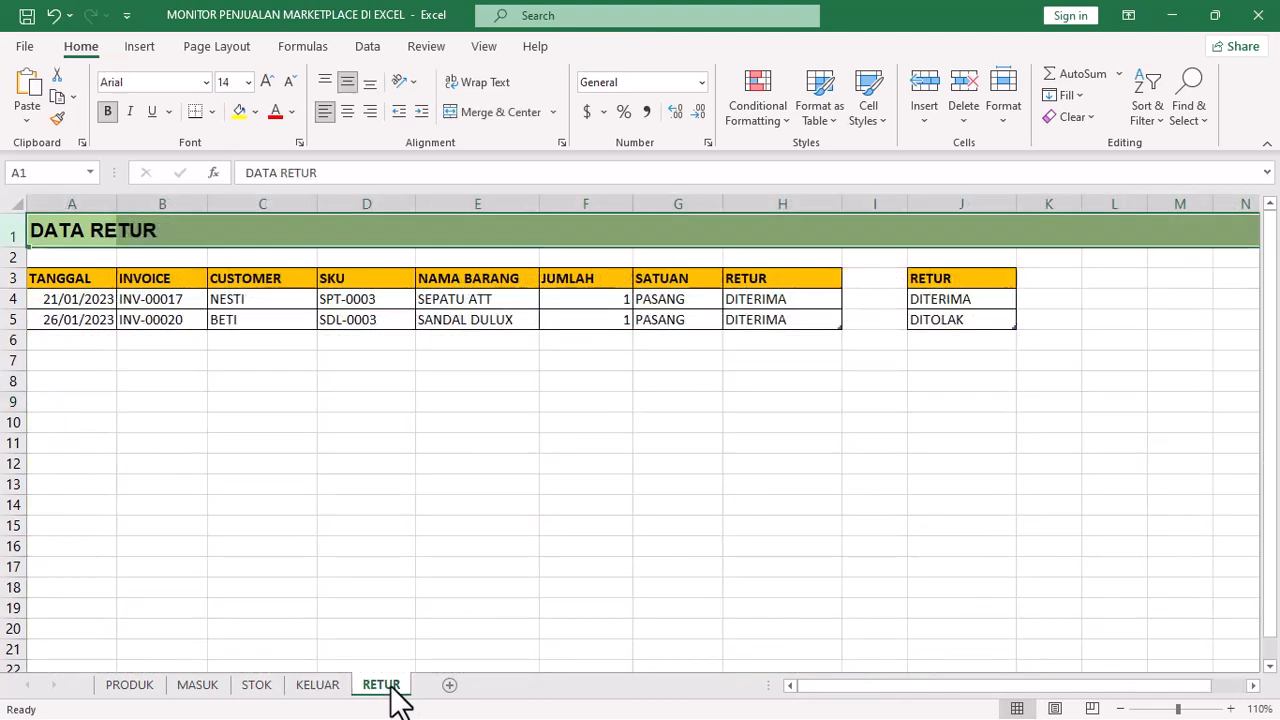
click(57, 229)
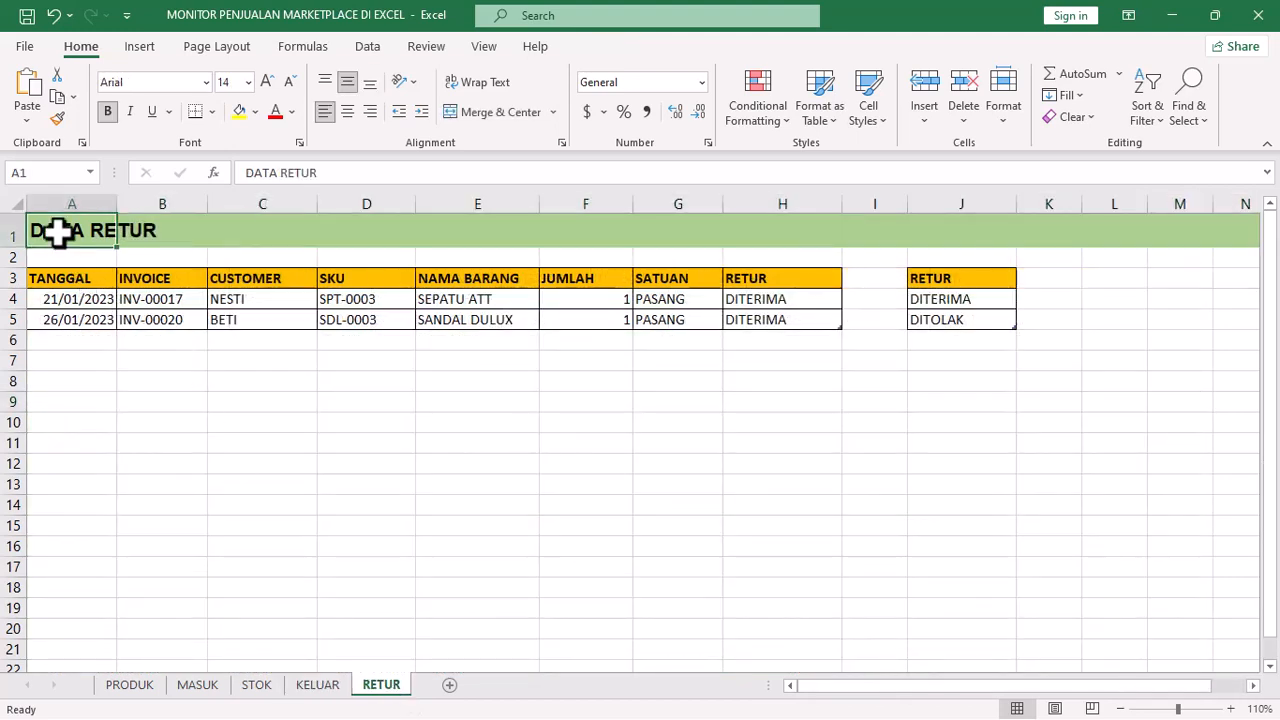
click(7, 231)
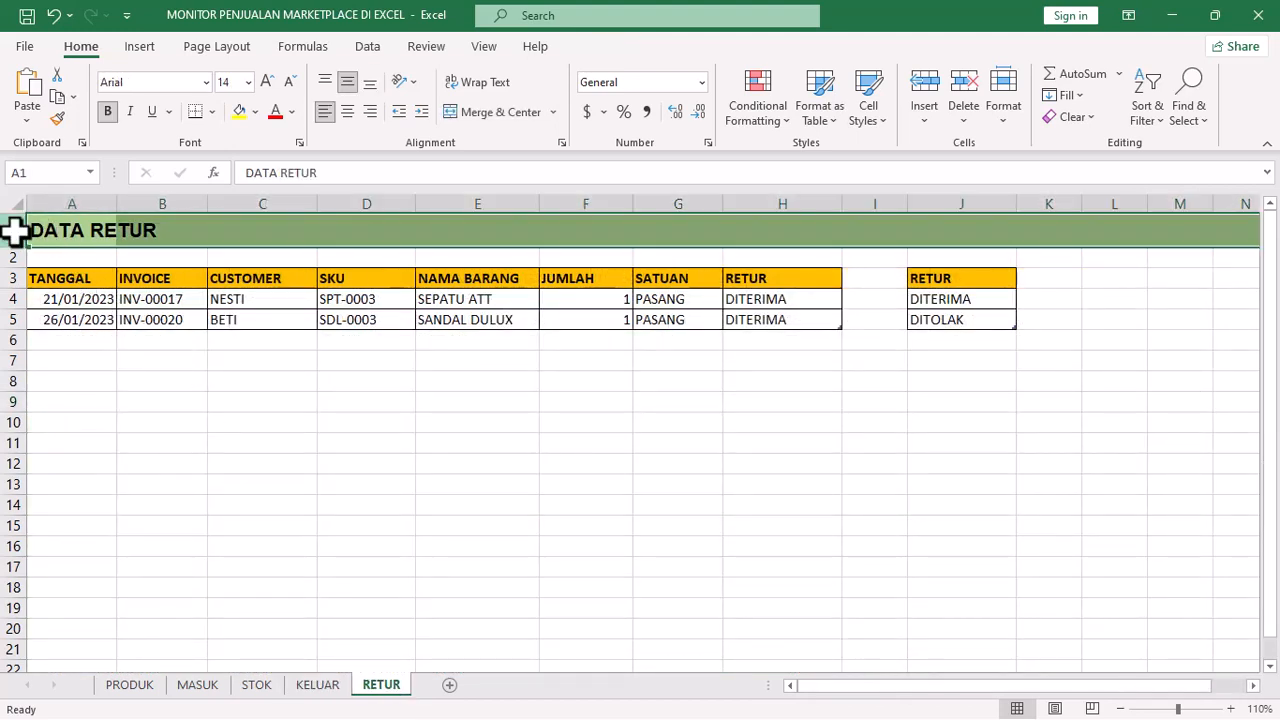
click(71, 276)
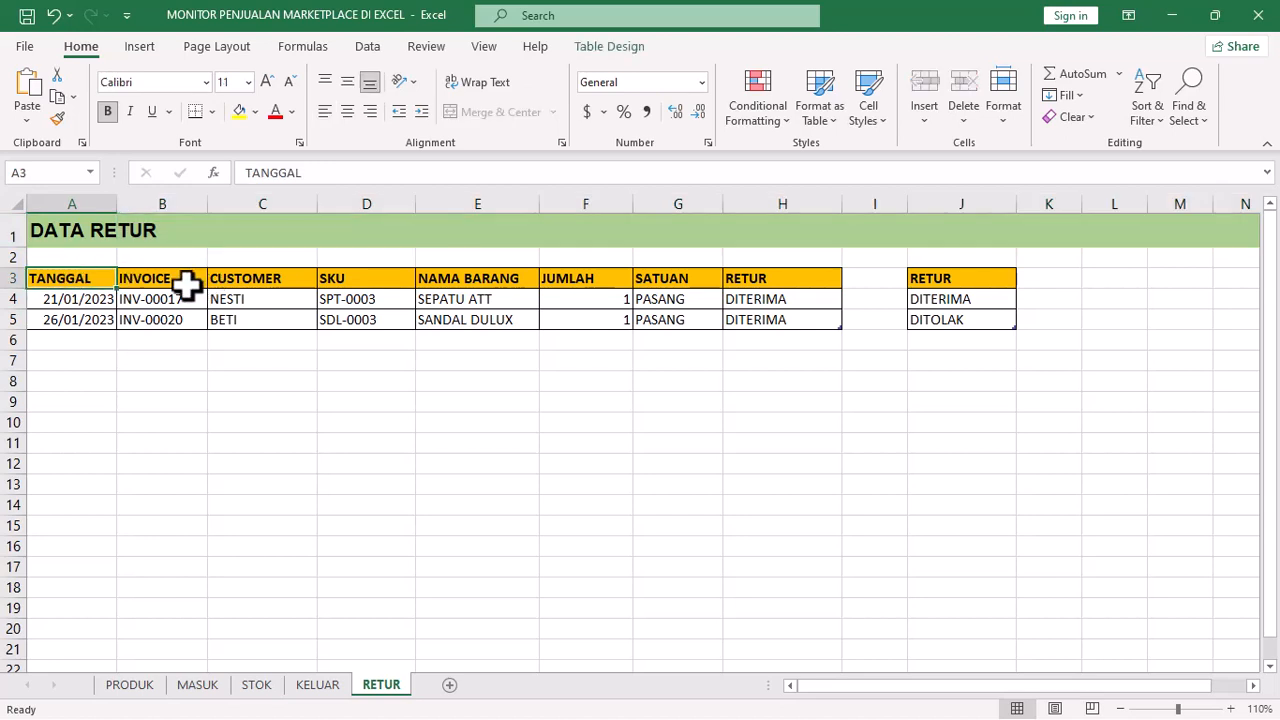
click(162, 200)
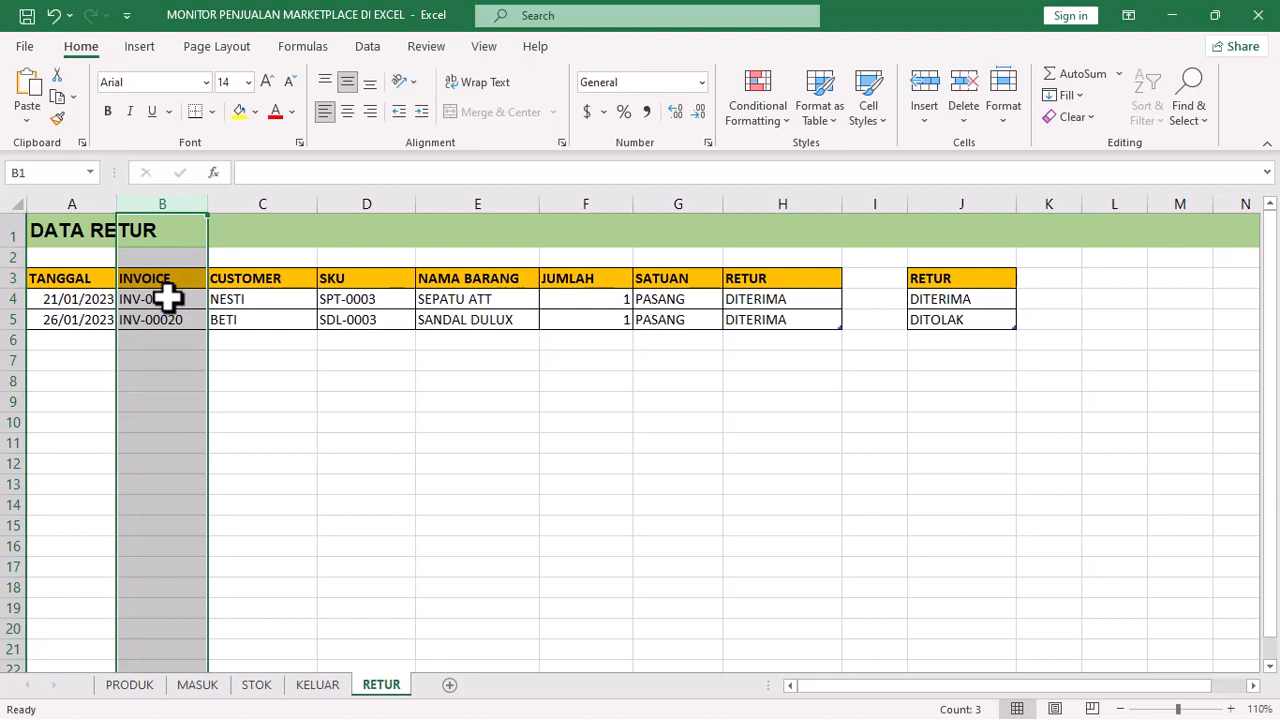
Step: Examine the RETUR status column and view the return options available in H4
click(797, 196)
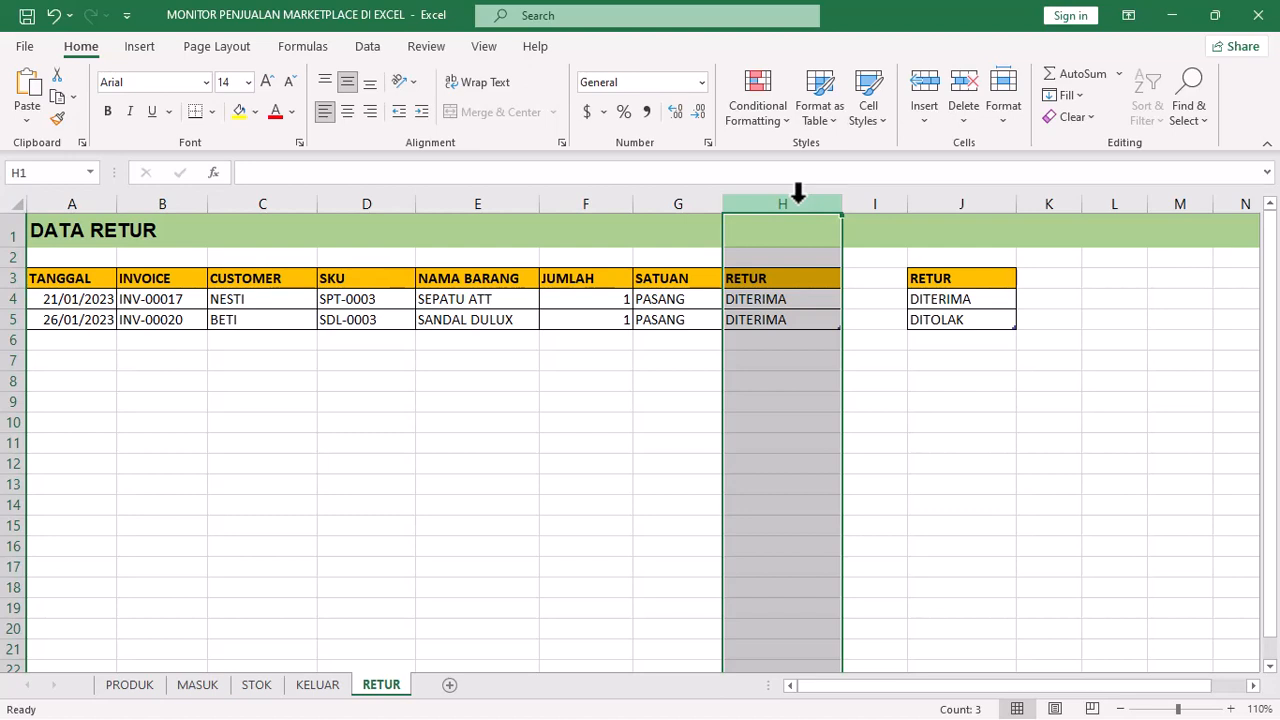
click(800, 303)
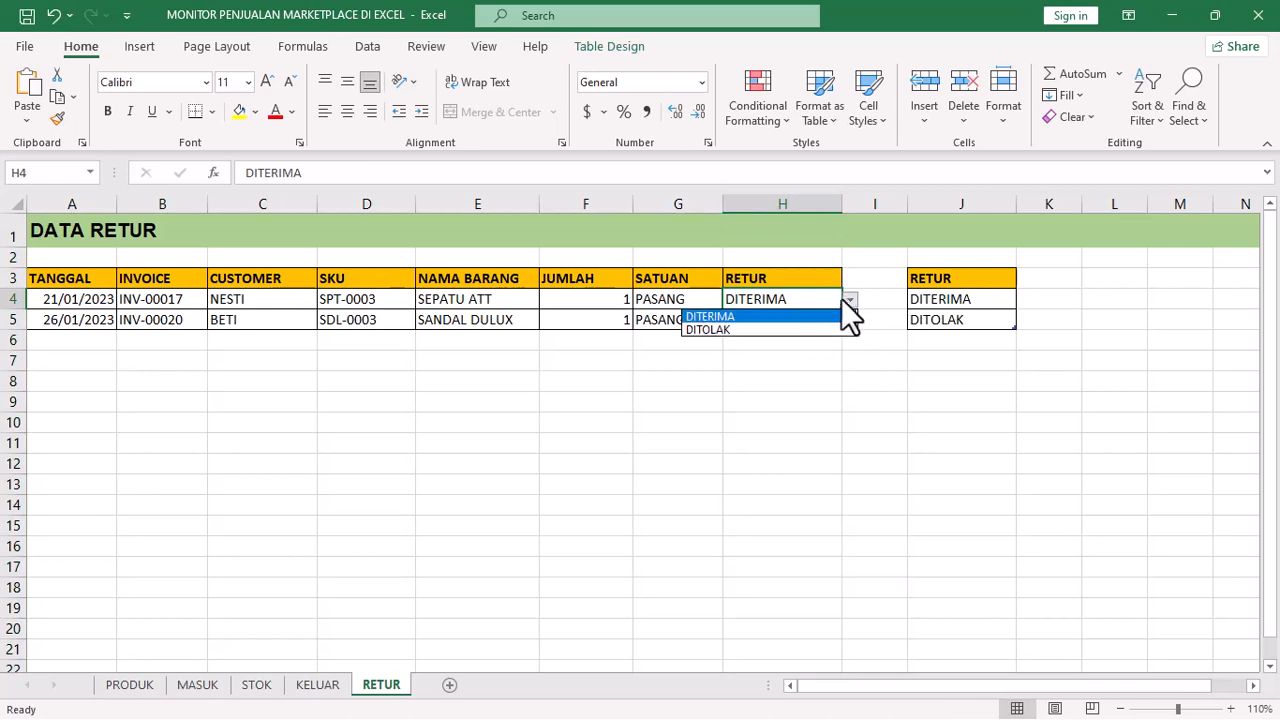
click(850, 299)
click(343, 342)
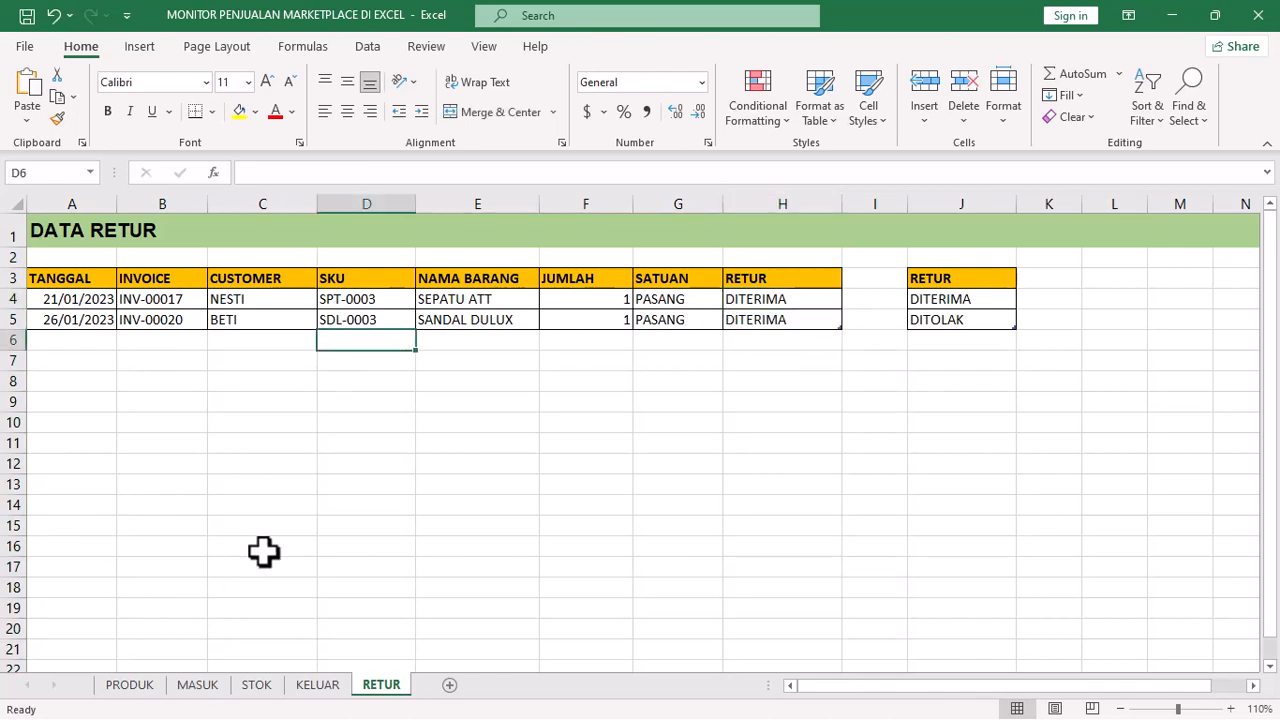
Step: On the STOK sheet, inspect the formulas behind the JUMLAH, KATEGORI and SATUAN columns in D6, C4 and E4
click(258, 687)
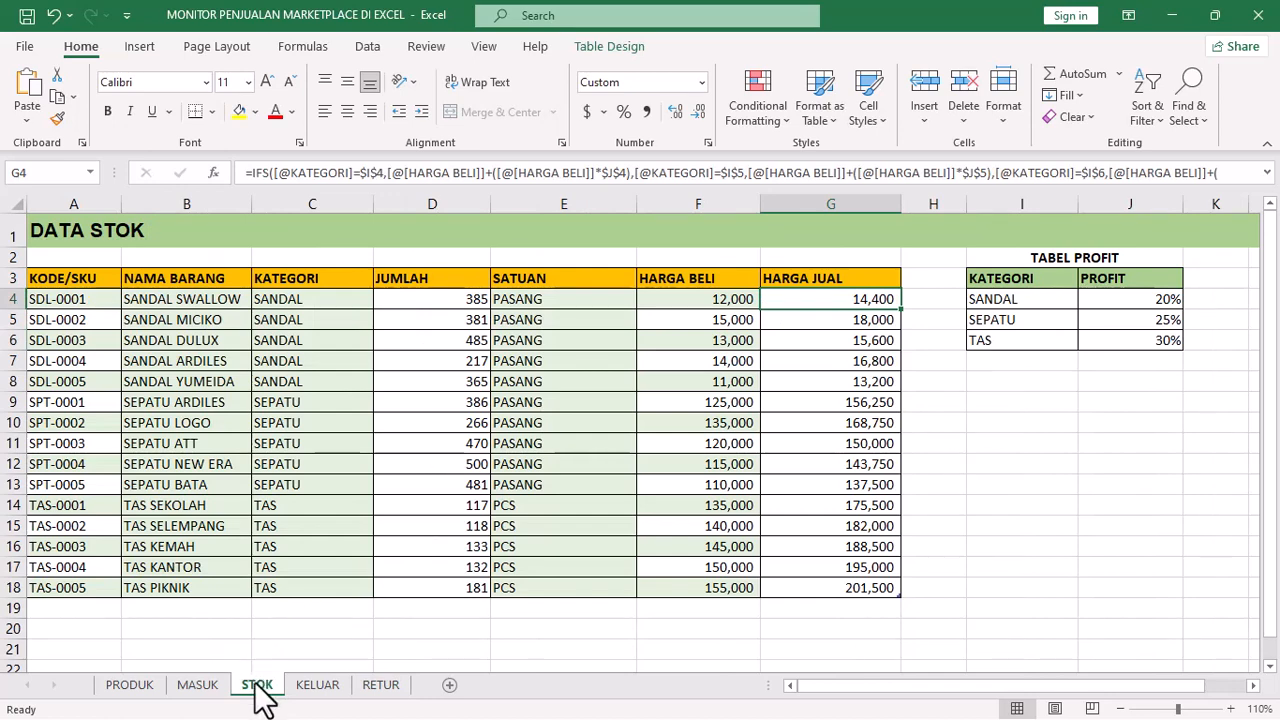
click(420, 347)
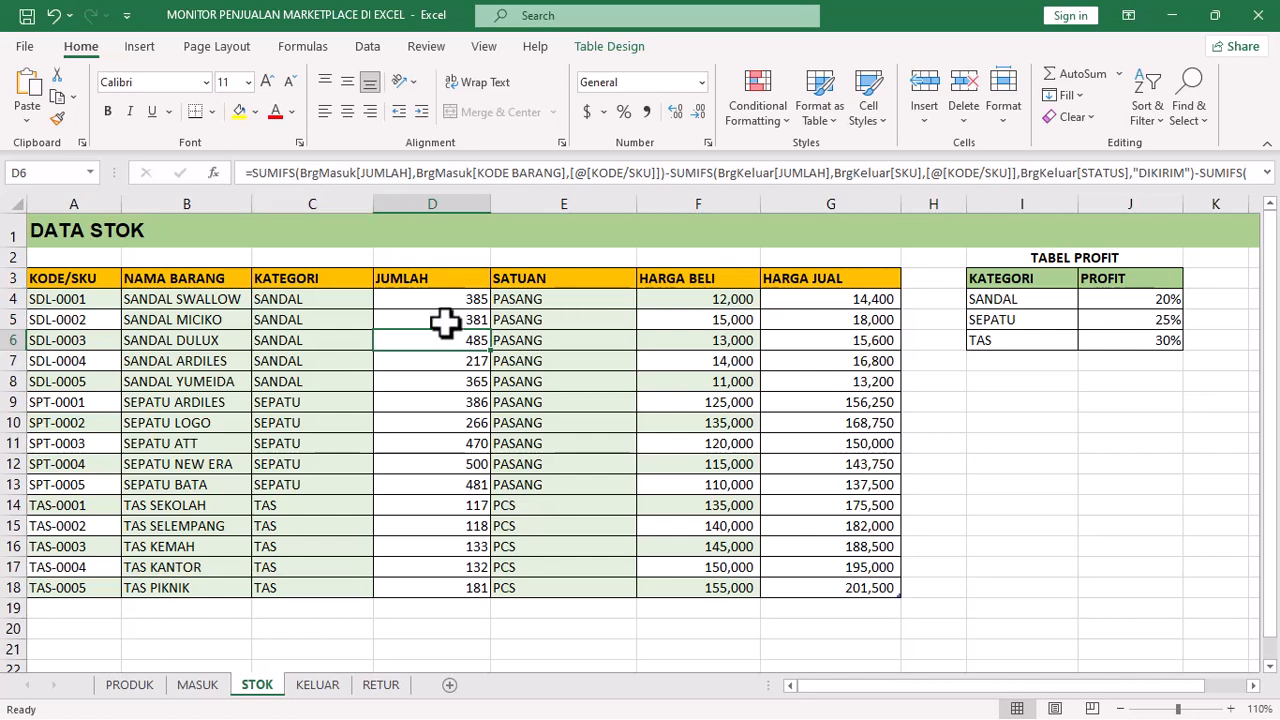
click(328, 304)
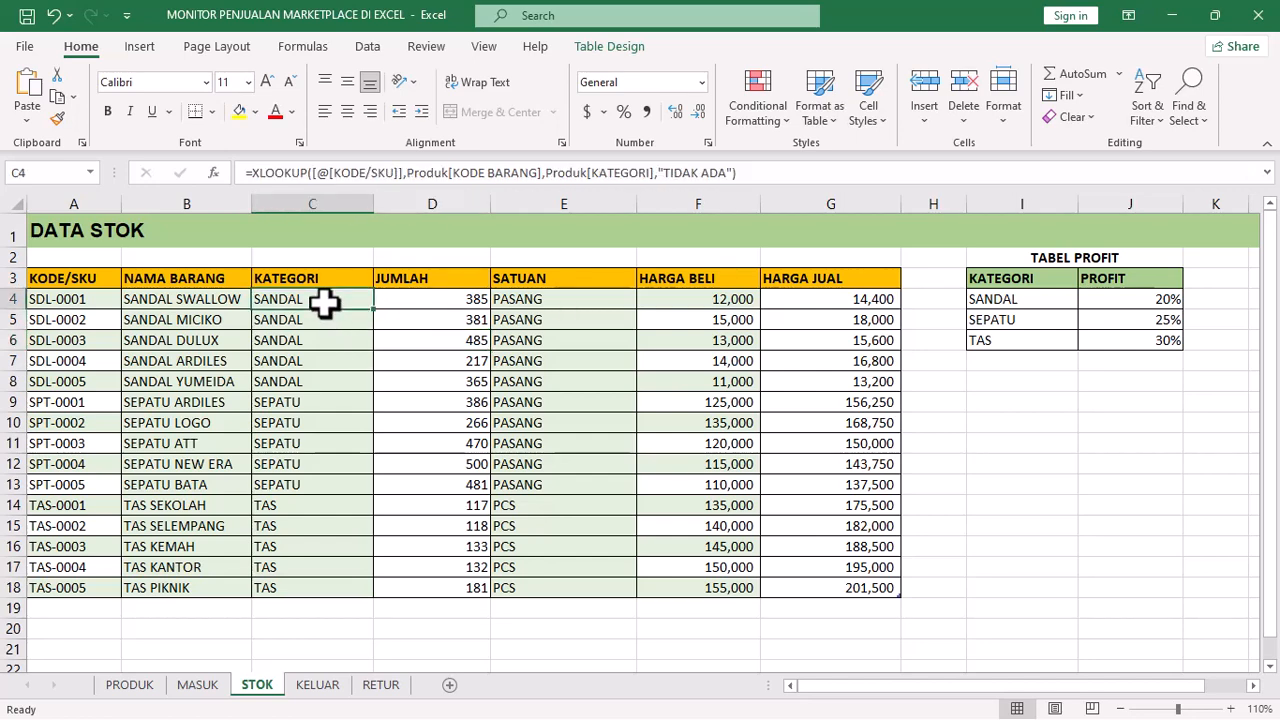
click(586, 300)
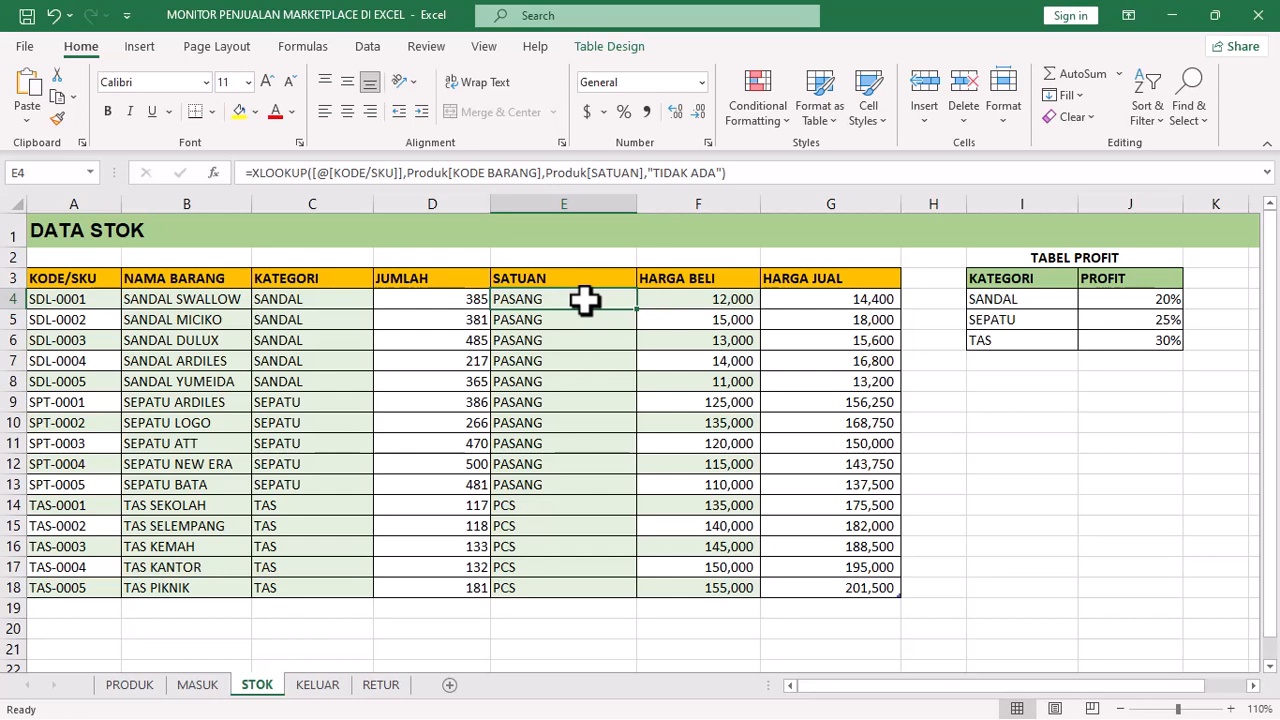
Step: Highlight row 8 of the STOK sheet, item SDL-0005, with a light blue fill and check its stock quantity in D8
click(430, 377)
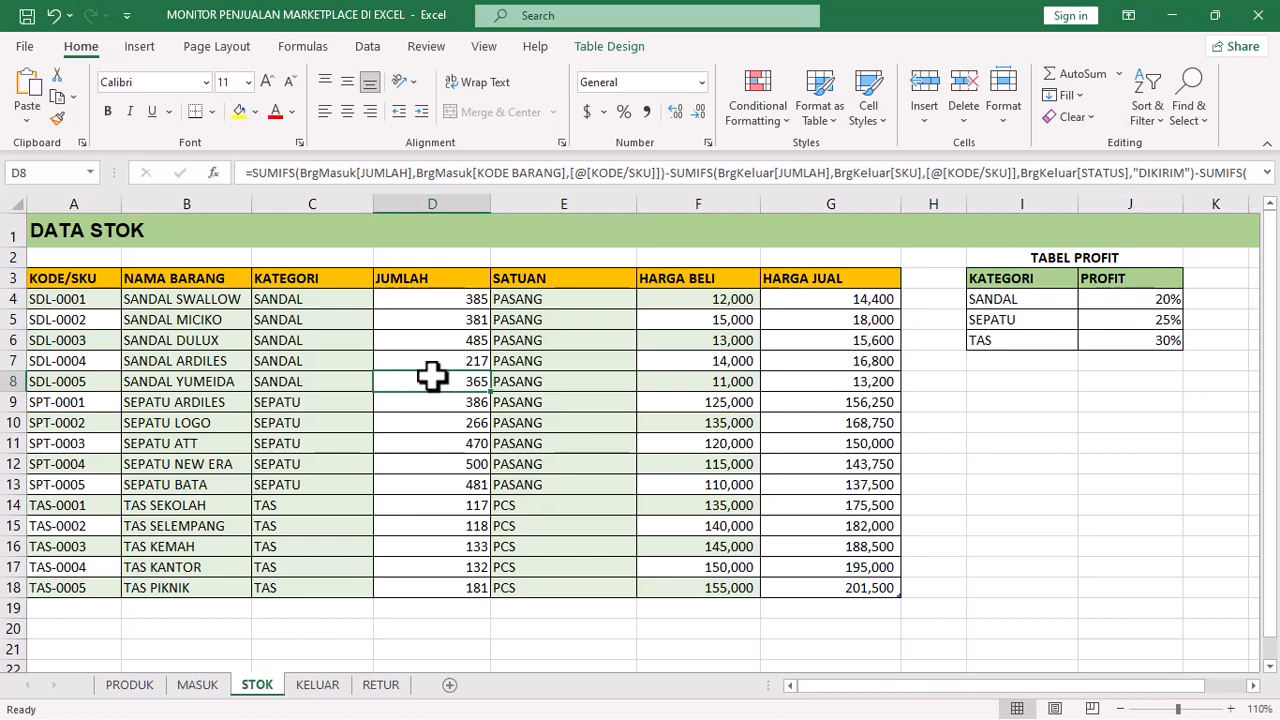
click(8, 381)
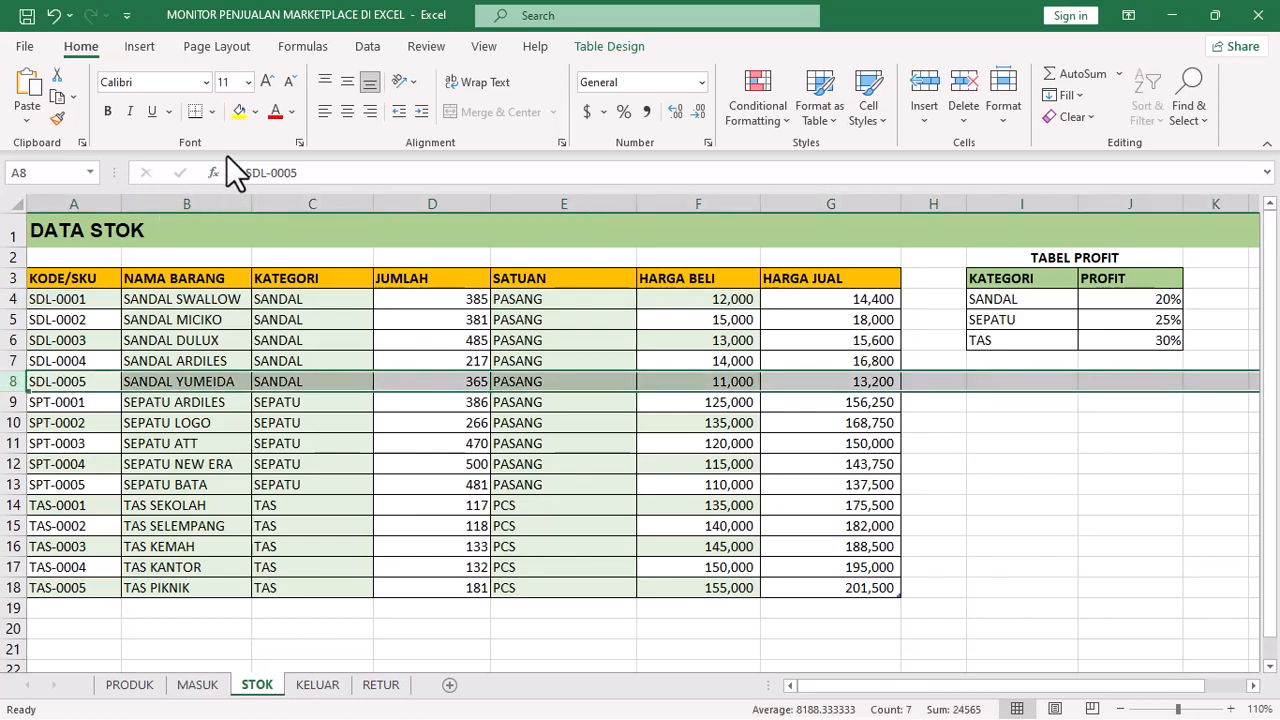
click(256, 112)
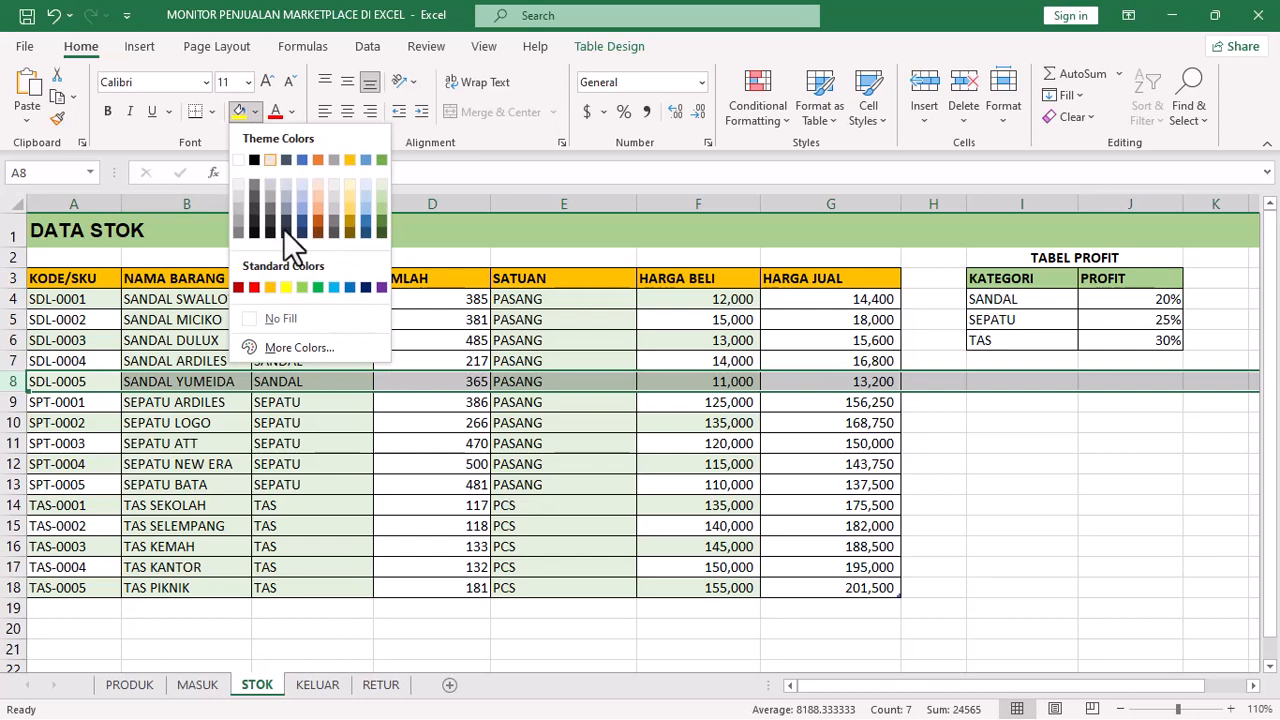
click(338, 288)
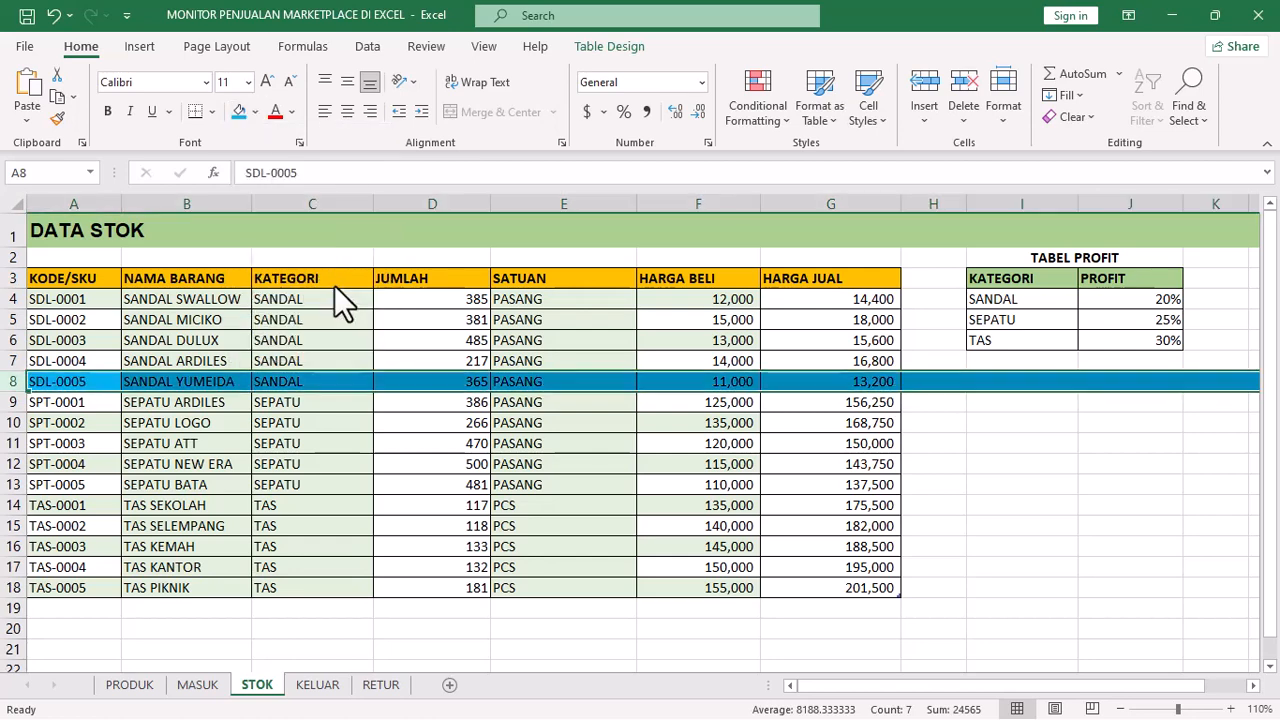
click(443, 420)
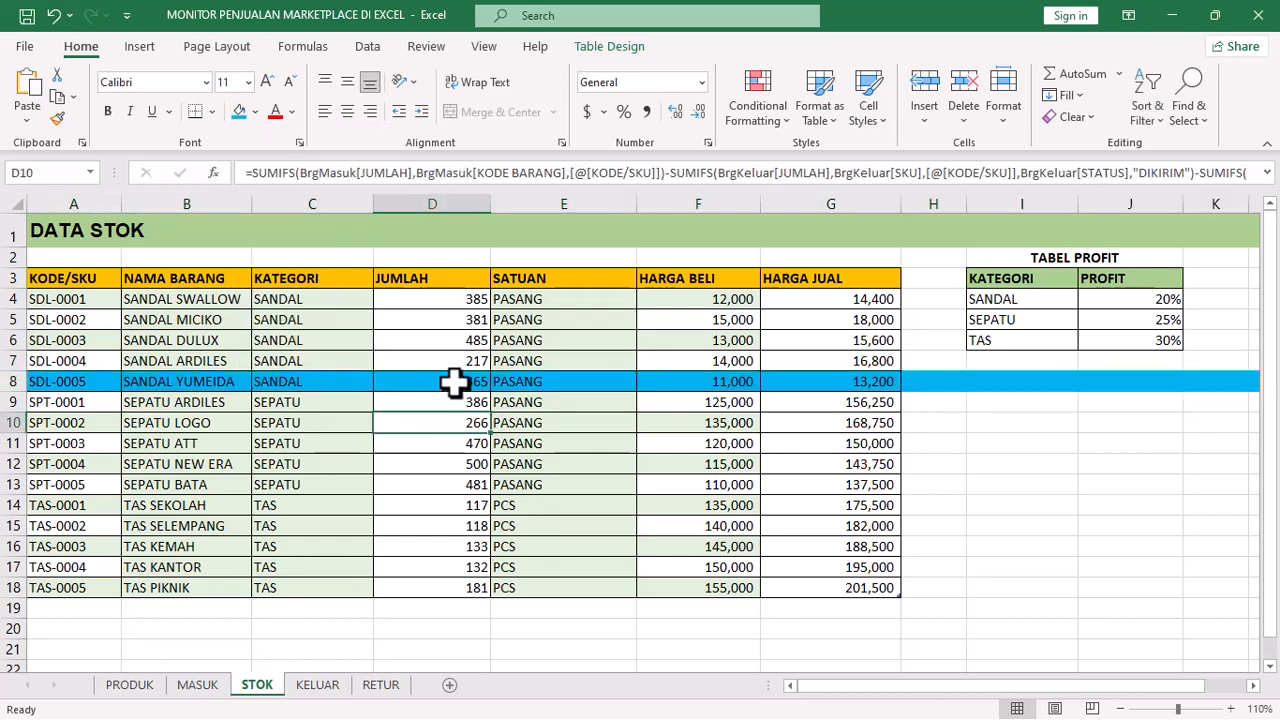
click(453, 383)
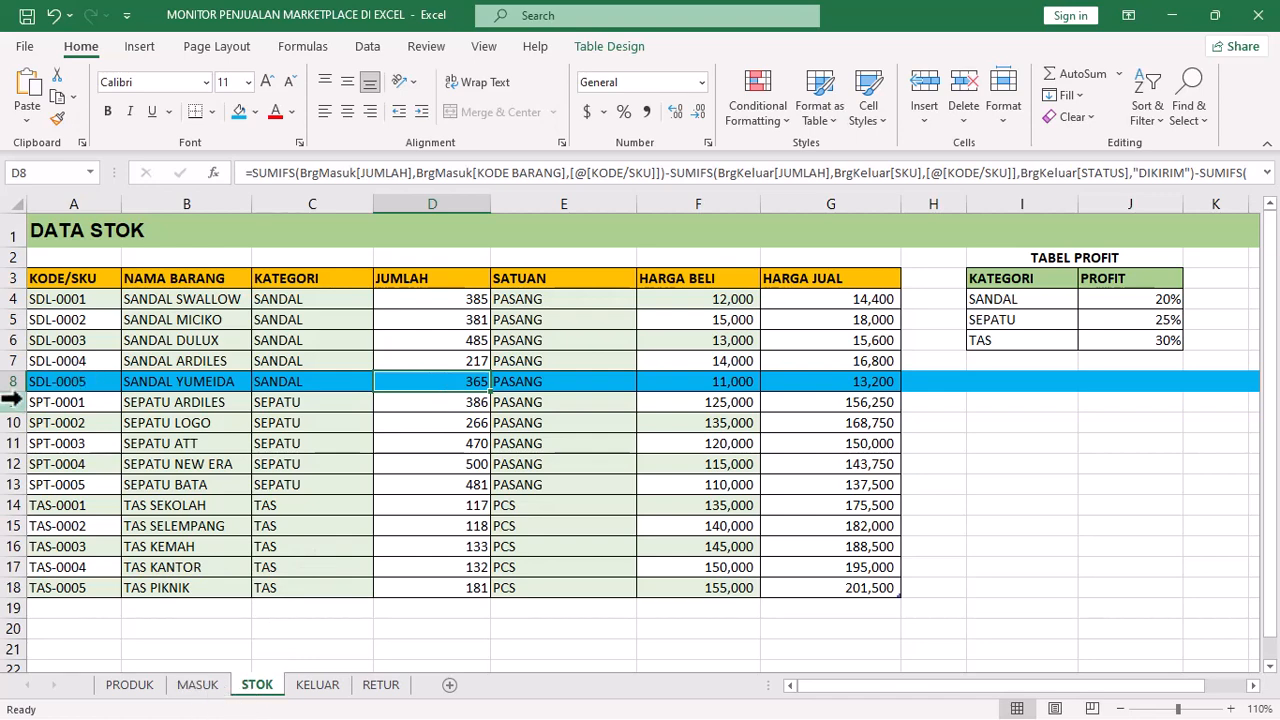
Step: On the MASUK sheet, start a new incoming goods record in row 35 with the date 1/2/23
click(198, 686)
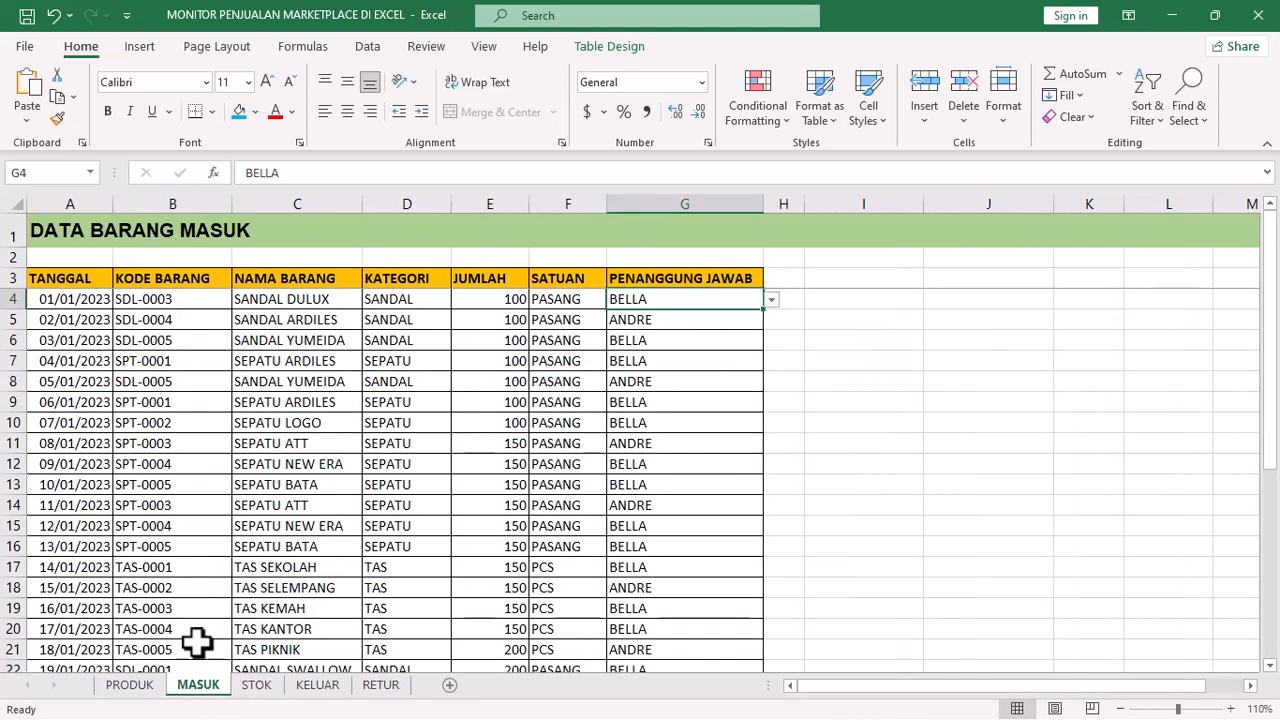
click(88, 355)
key(ctrl+Down)
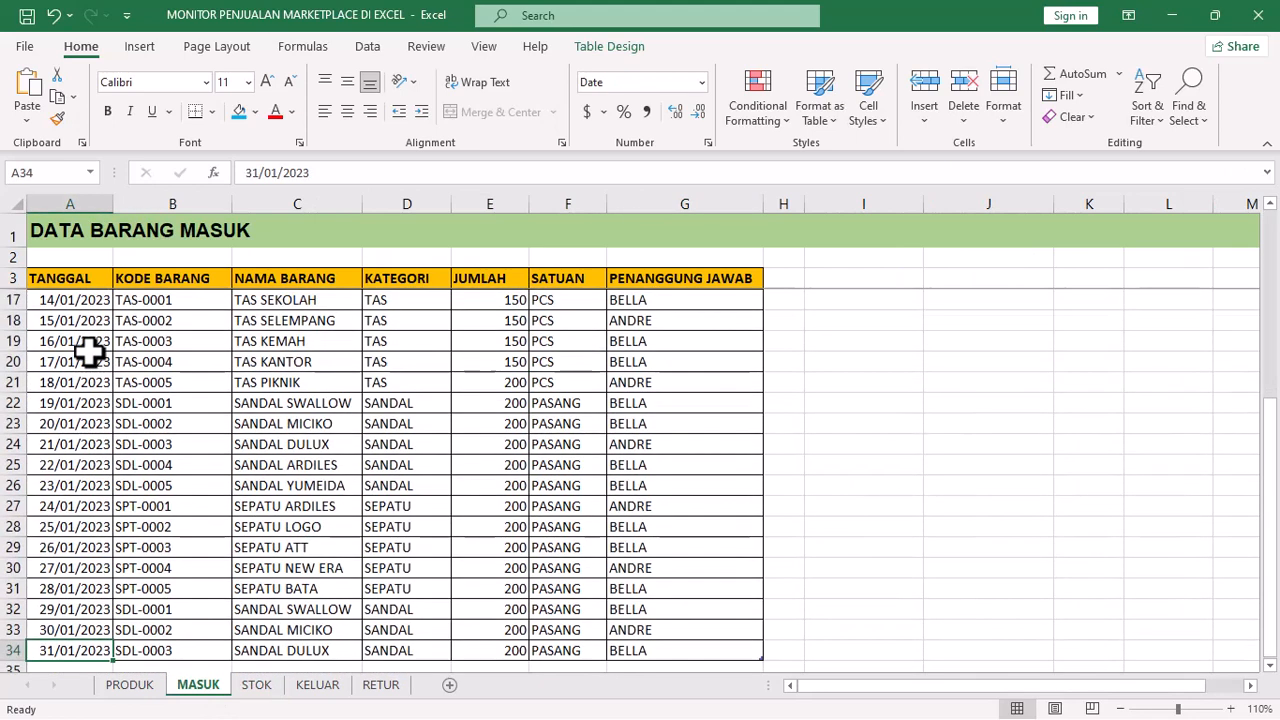
scroll(91, 349, down, 4)
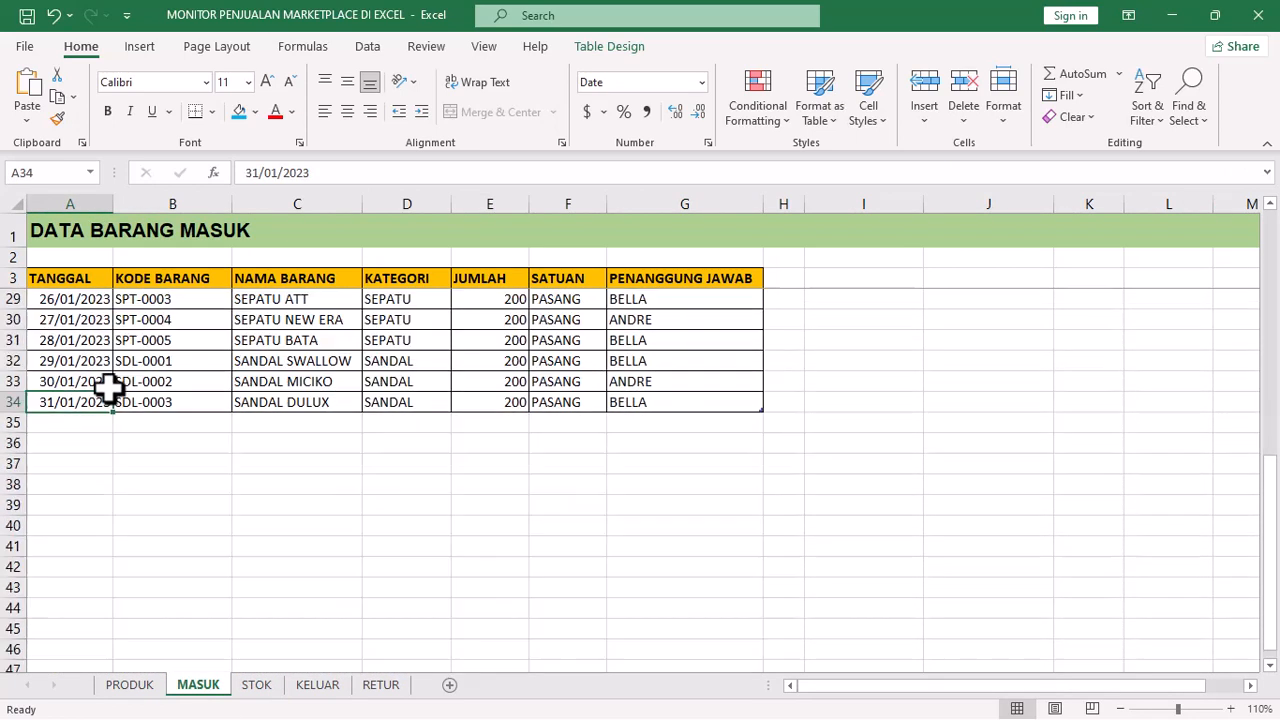
click(66, 423)
text(1)
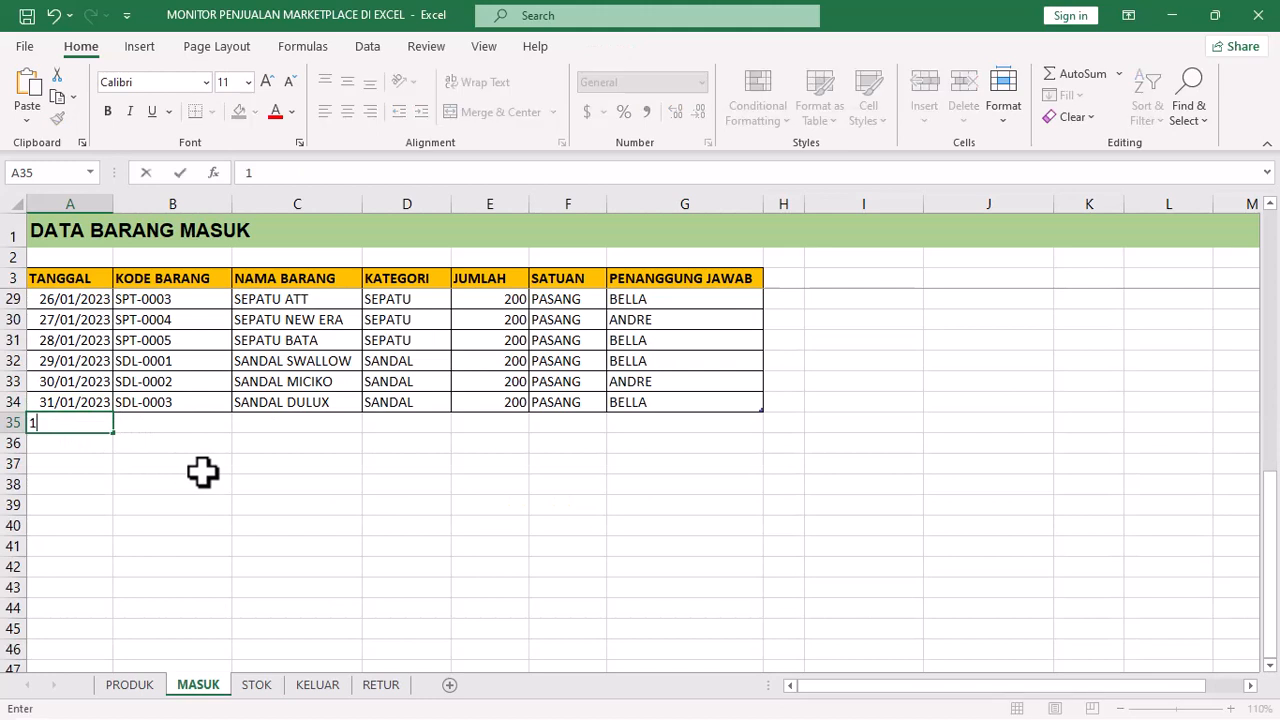
text(/02/202)
text(3)
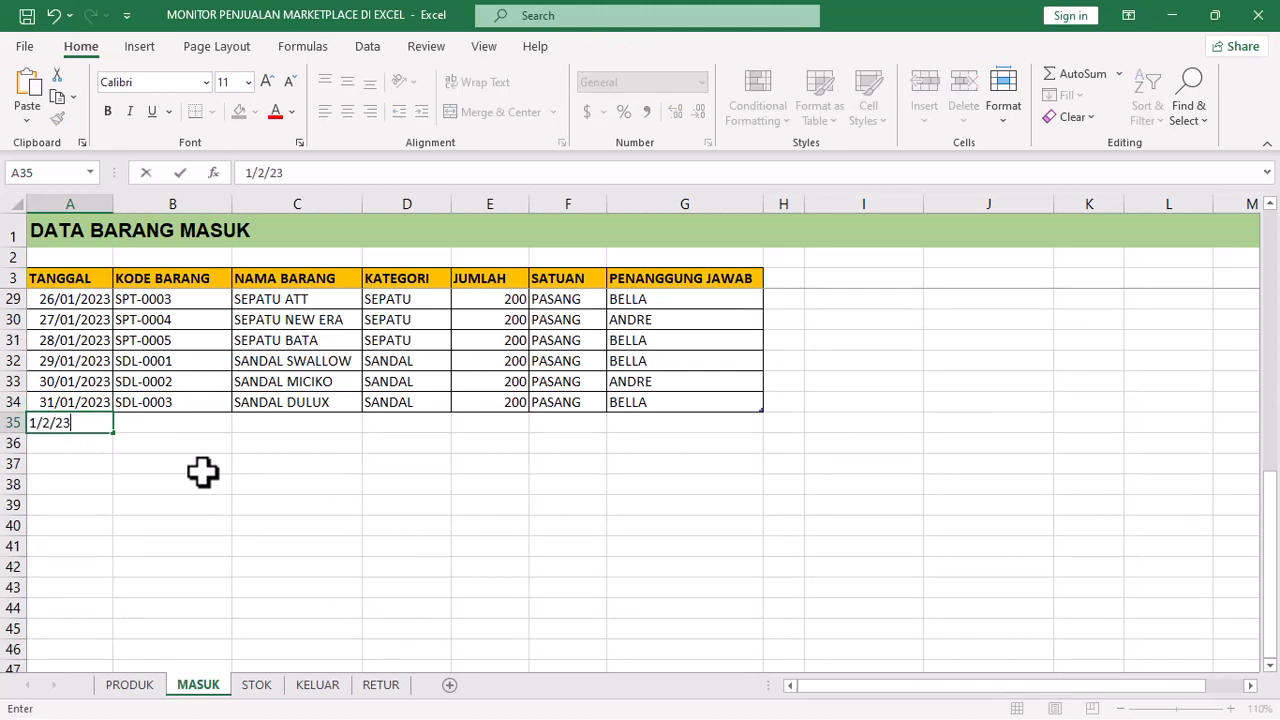
key(Return)
key(Up)
key(Right)
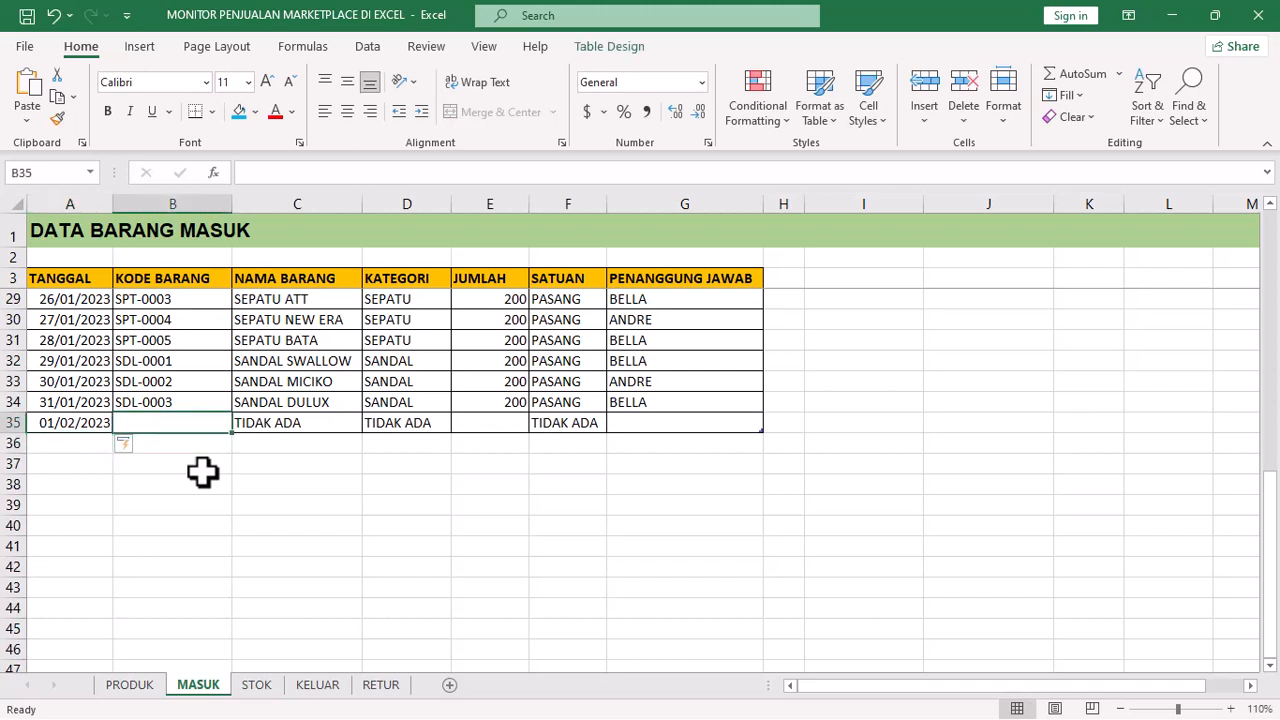
Step: Enter SDL-0005 as the KODE BARANG in B35 and check the item name lookup in C35
text(SDL-)
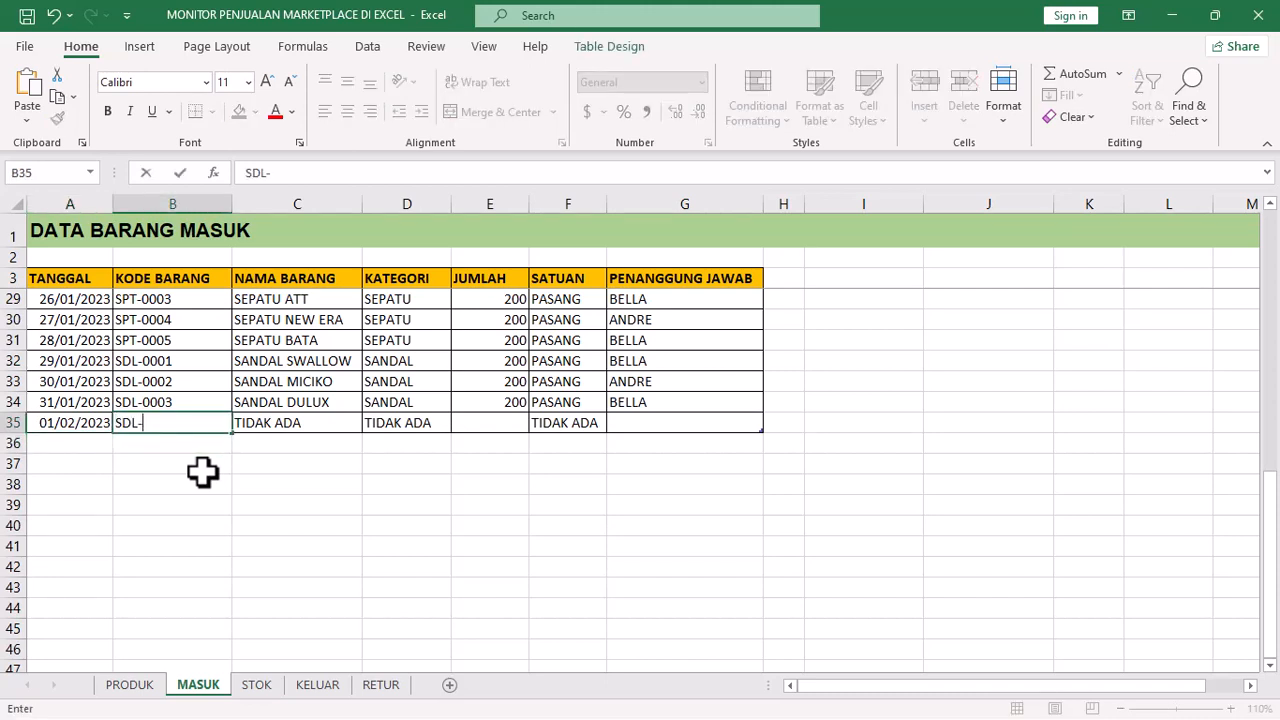
text(0004)
key(Return)
click(322, 423)
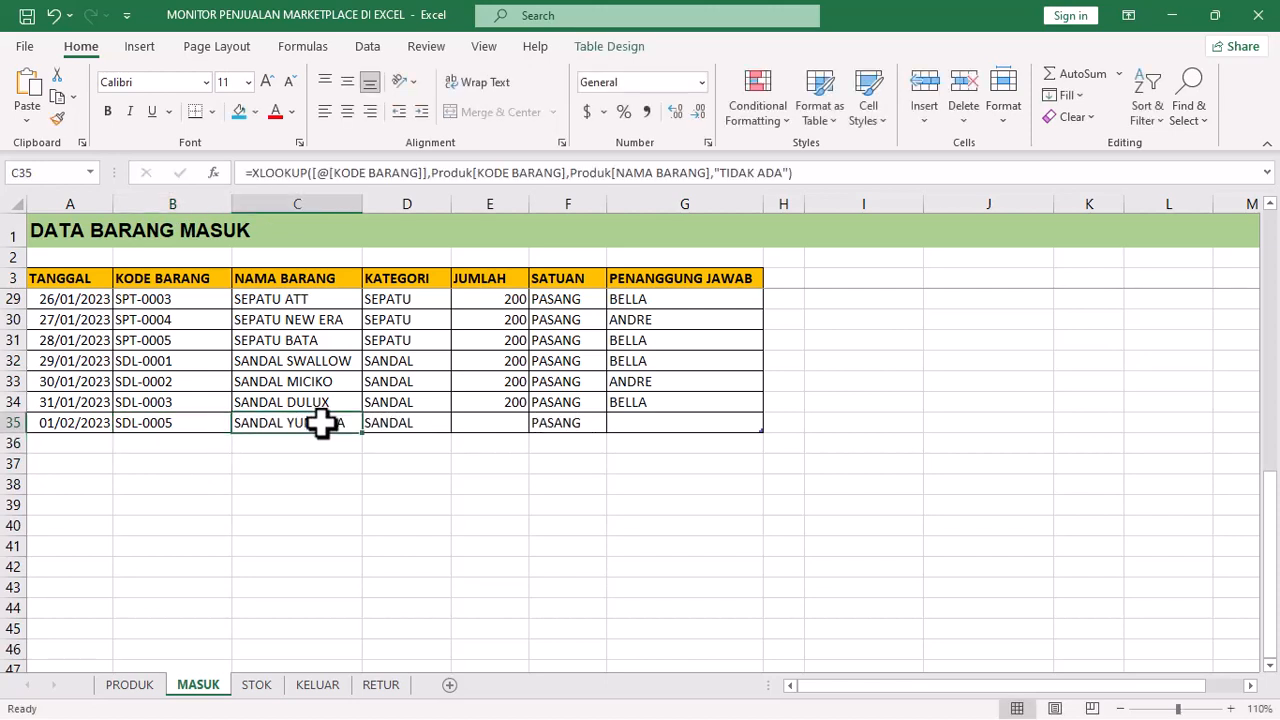
Step: On the MASUK sheet, fill row 35 with light blue and enter 50 as its JUMLAH in E35
click(13, 423)
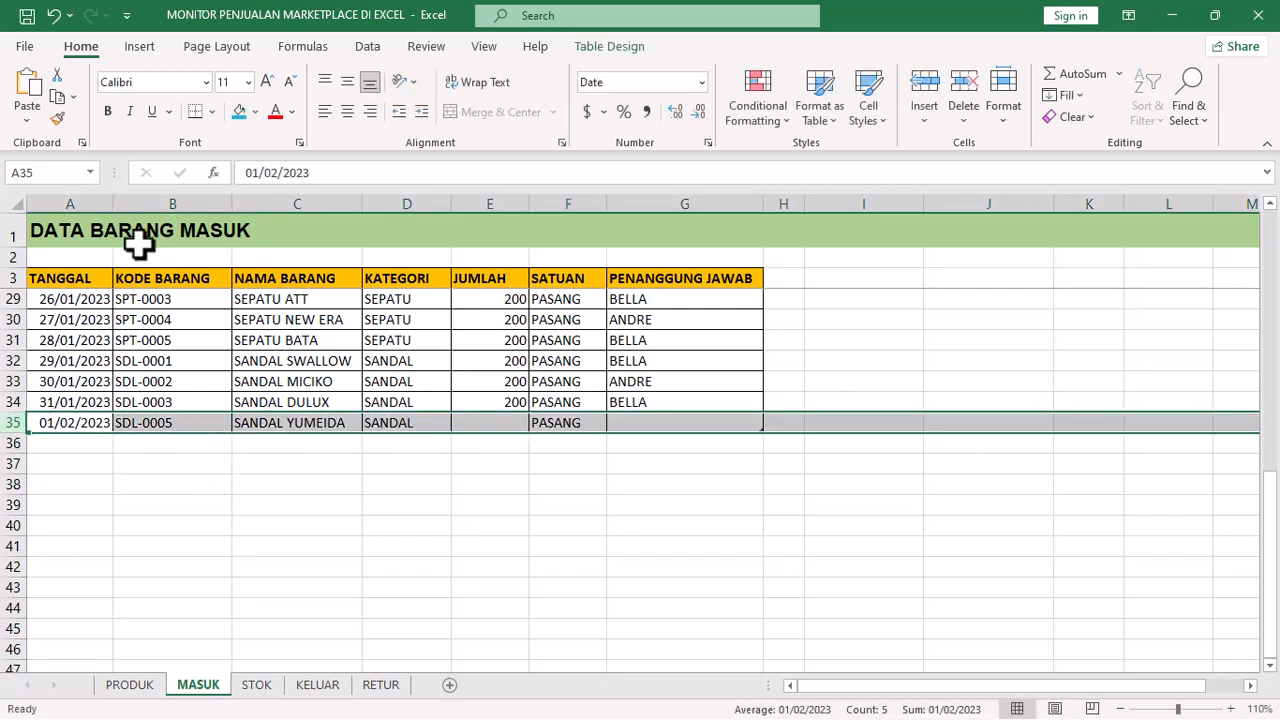
click(240, 112)
click(491, 421)
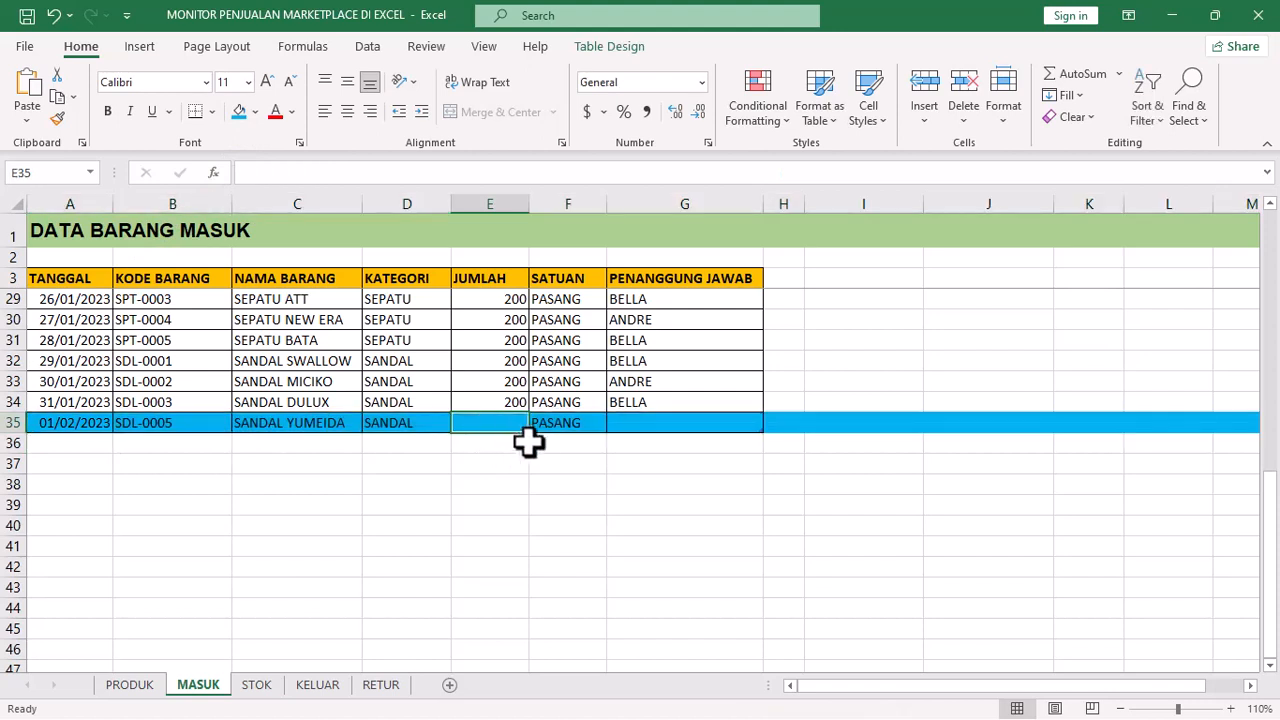
text(50)
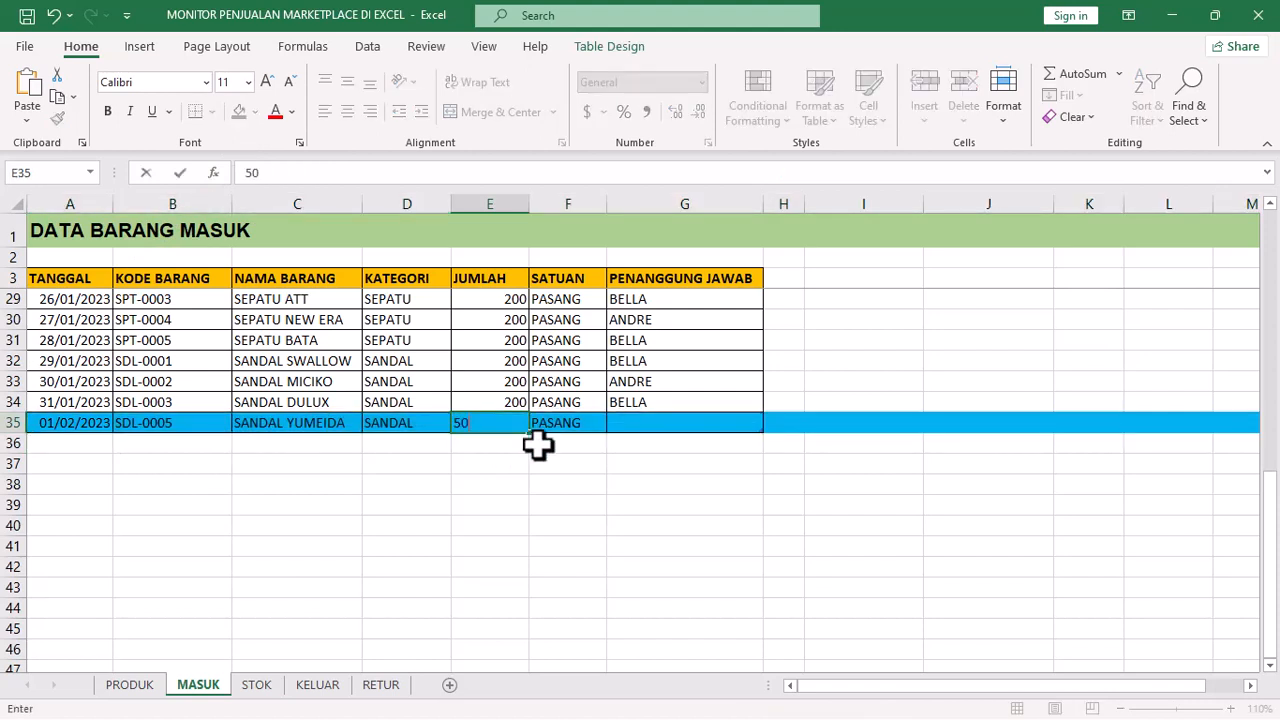
key(Return)
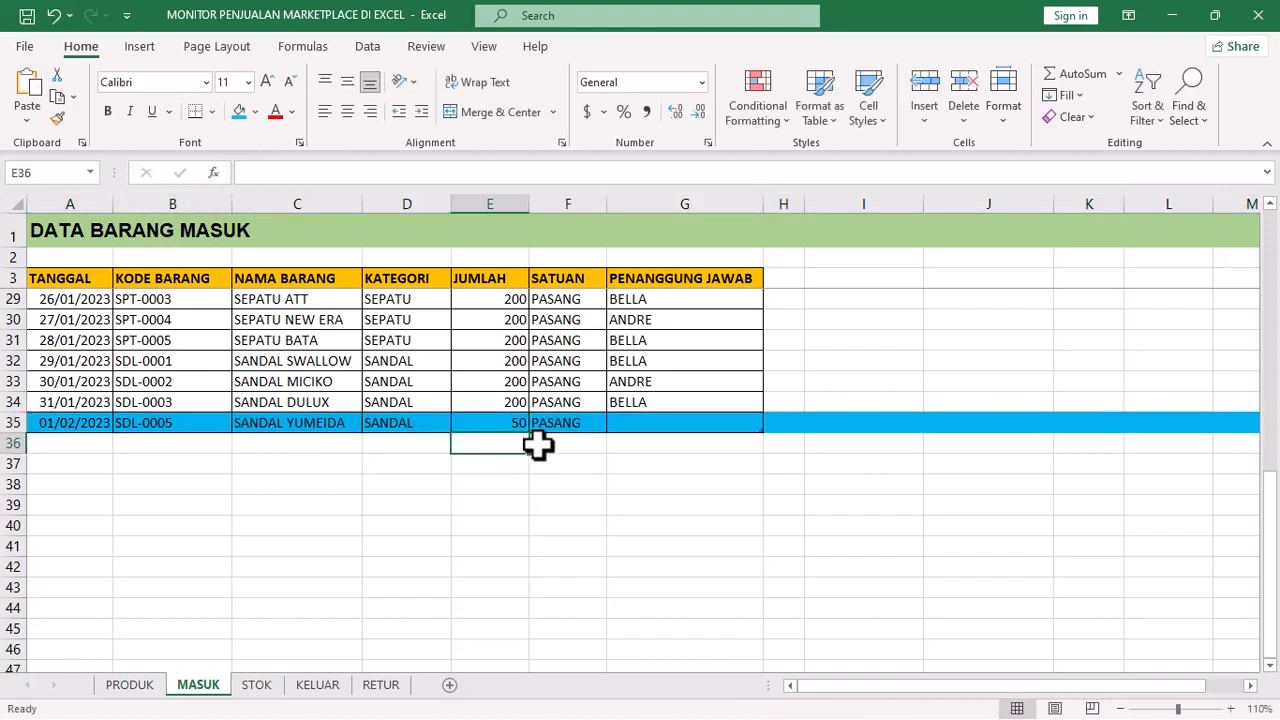
Step: Choose the first listed person as the PENANGGUNG JAWAB in G35
click(668, 421)
click(771, 423)
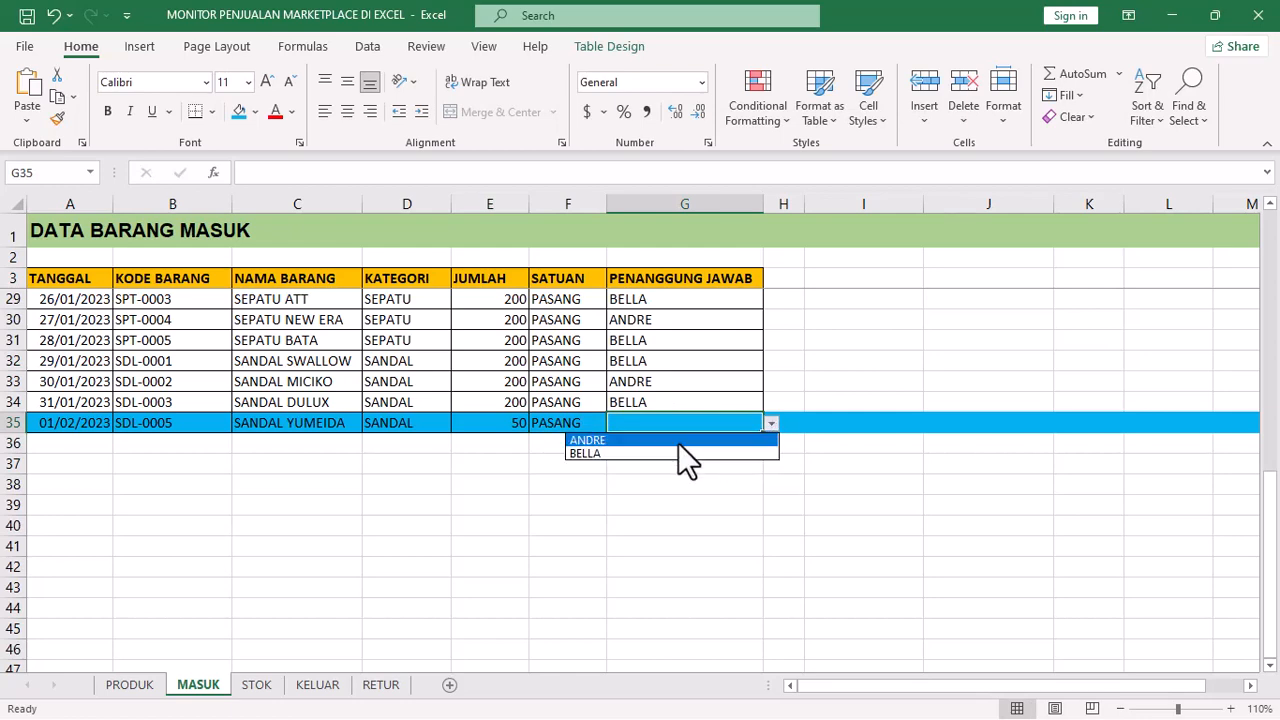
click(679, 441)
Step: Compare the incoming quantity in E35 on MASUK with the SDL-0005 stock quantity in D8 on STOK
click(504, 423)
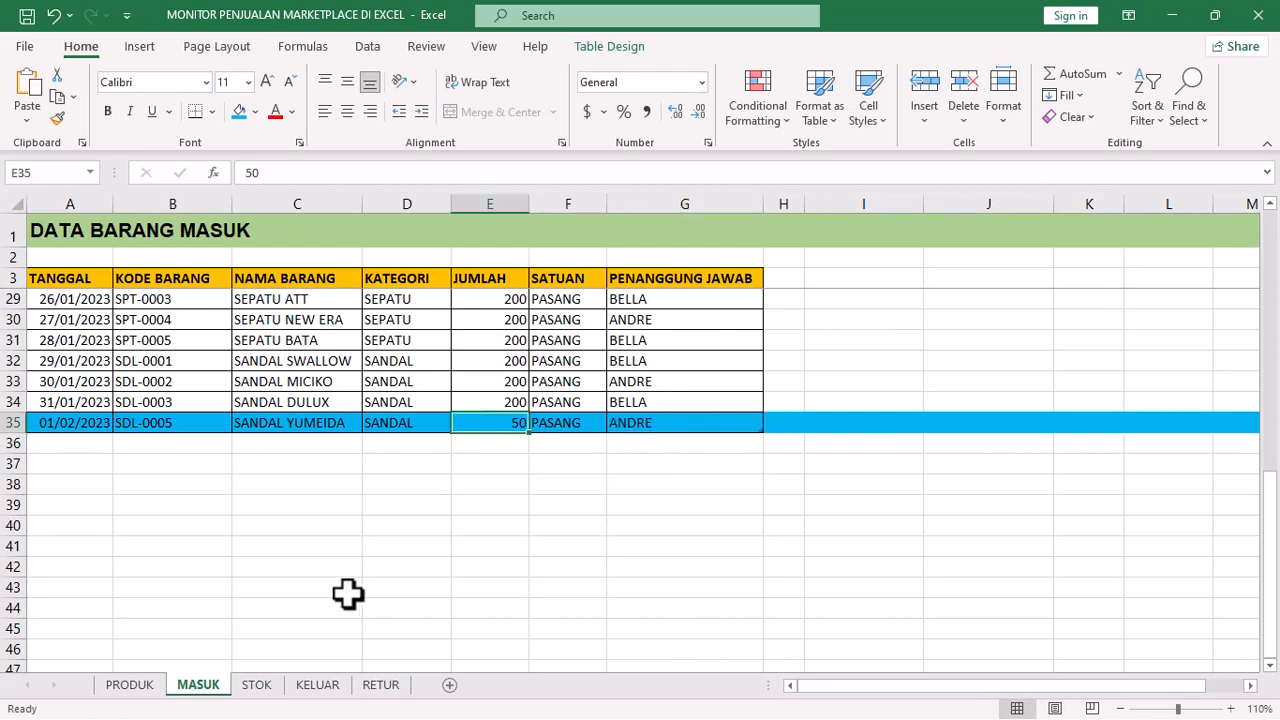
click(262, 686)
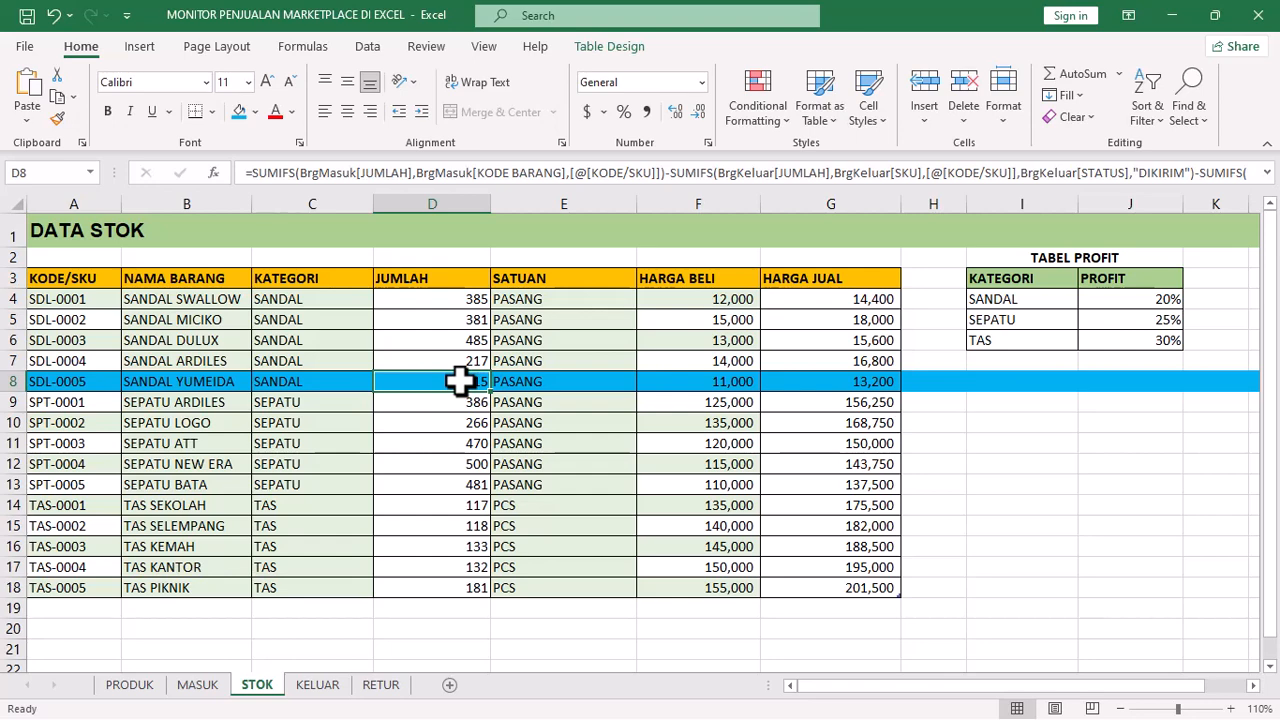
click(200, 685)
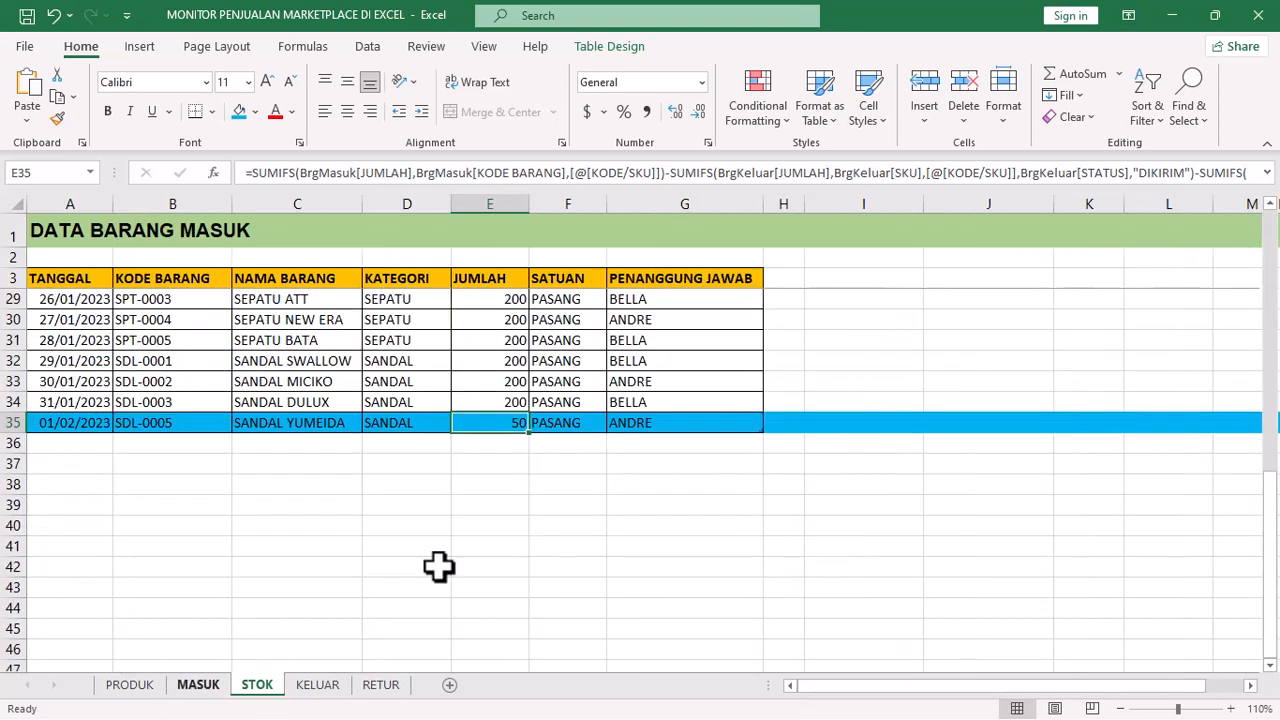
click(257, 688)
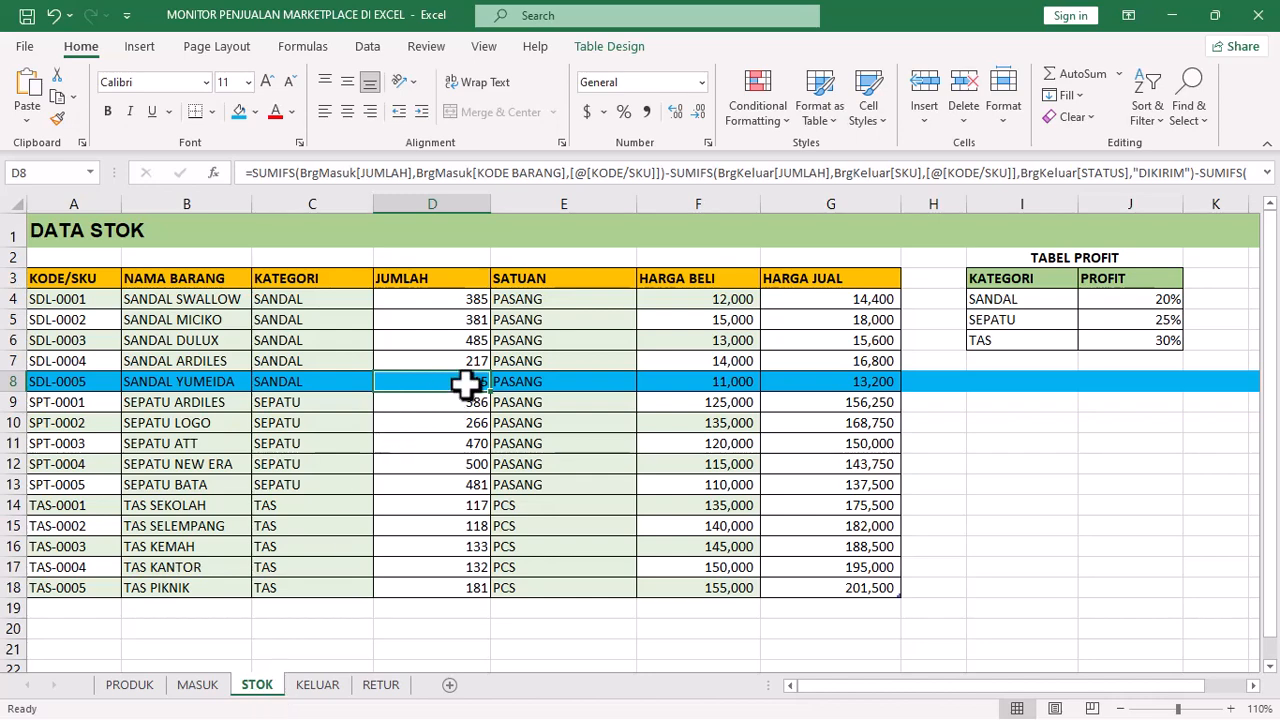
Step: On the KELUAR sheet, start a new outgoing goods record in row 36 with the date 2/2/23
click(318, 686)
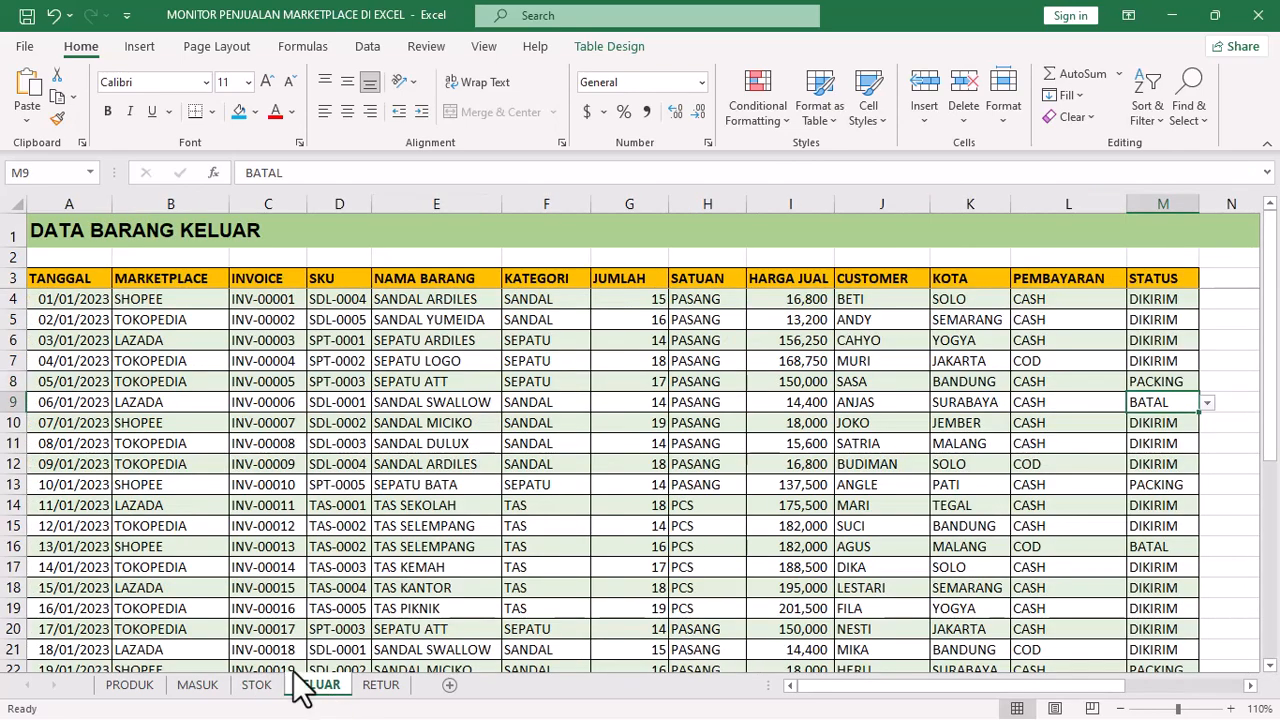
click(72, 460)
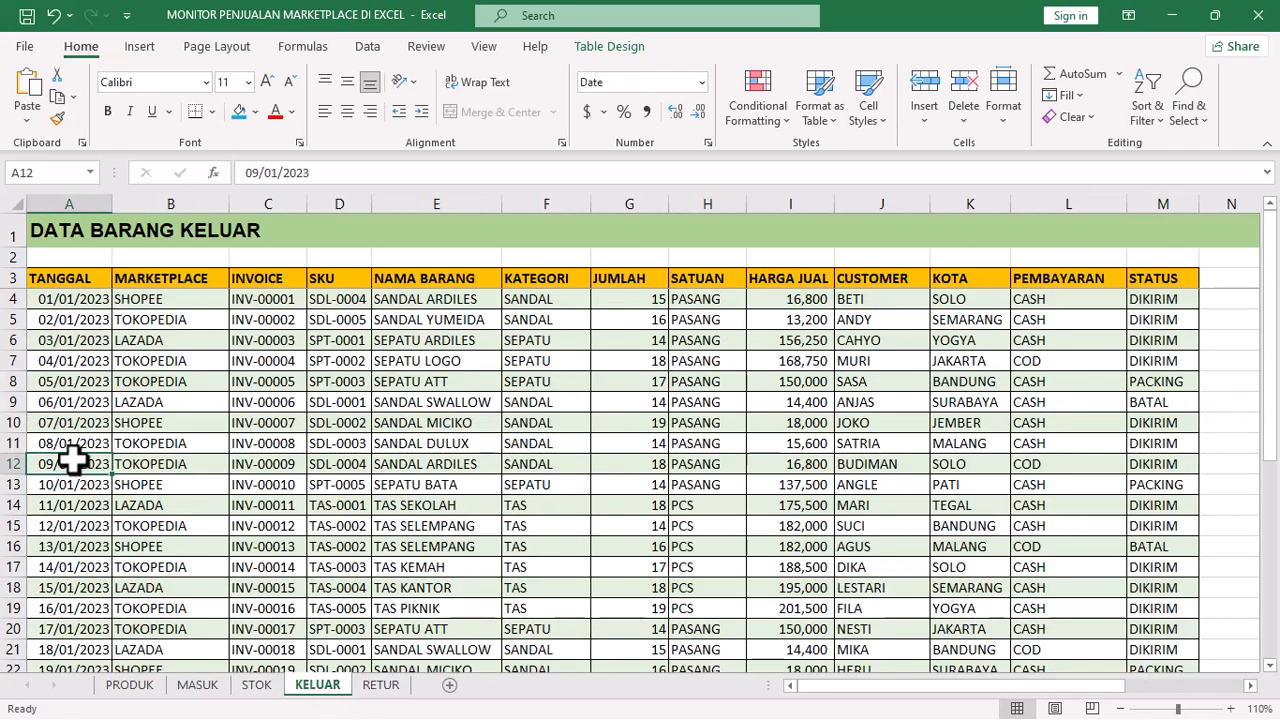
key(ctrl+Down)
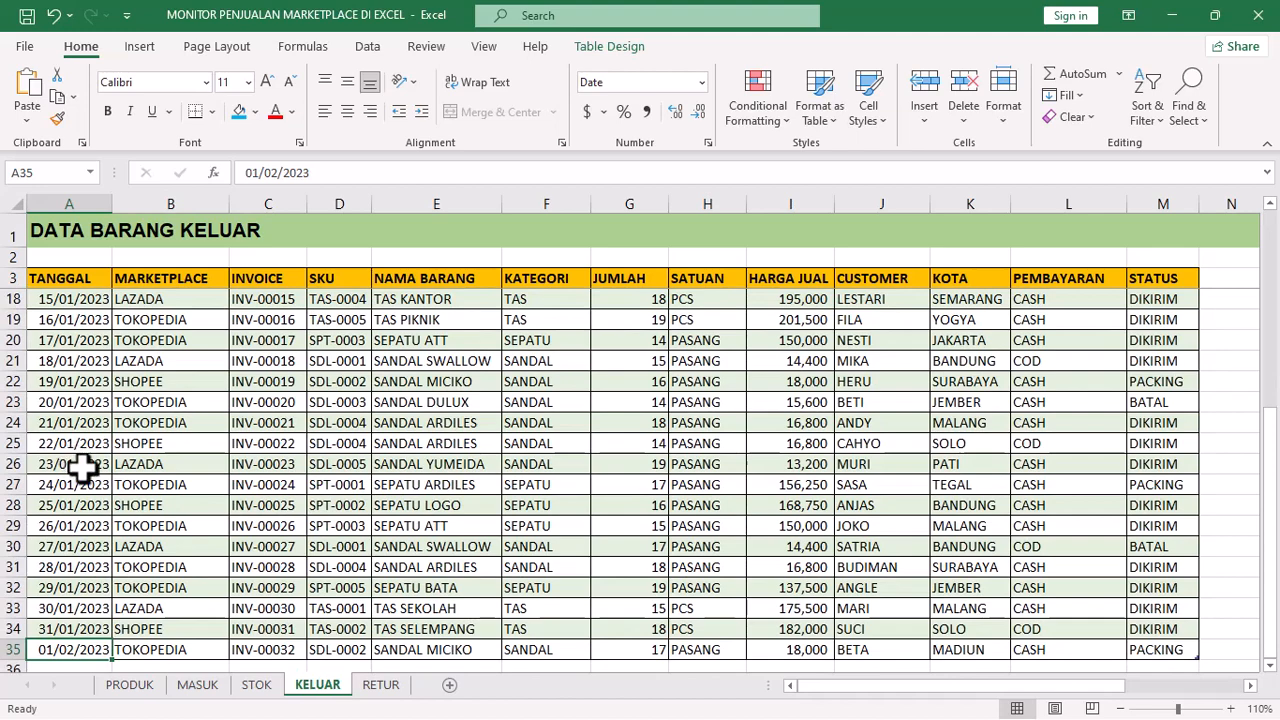
scroll(91, 470, down, 3)
click(100, 482)
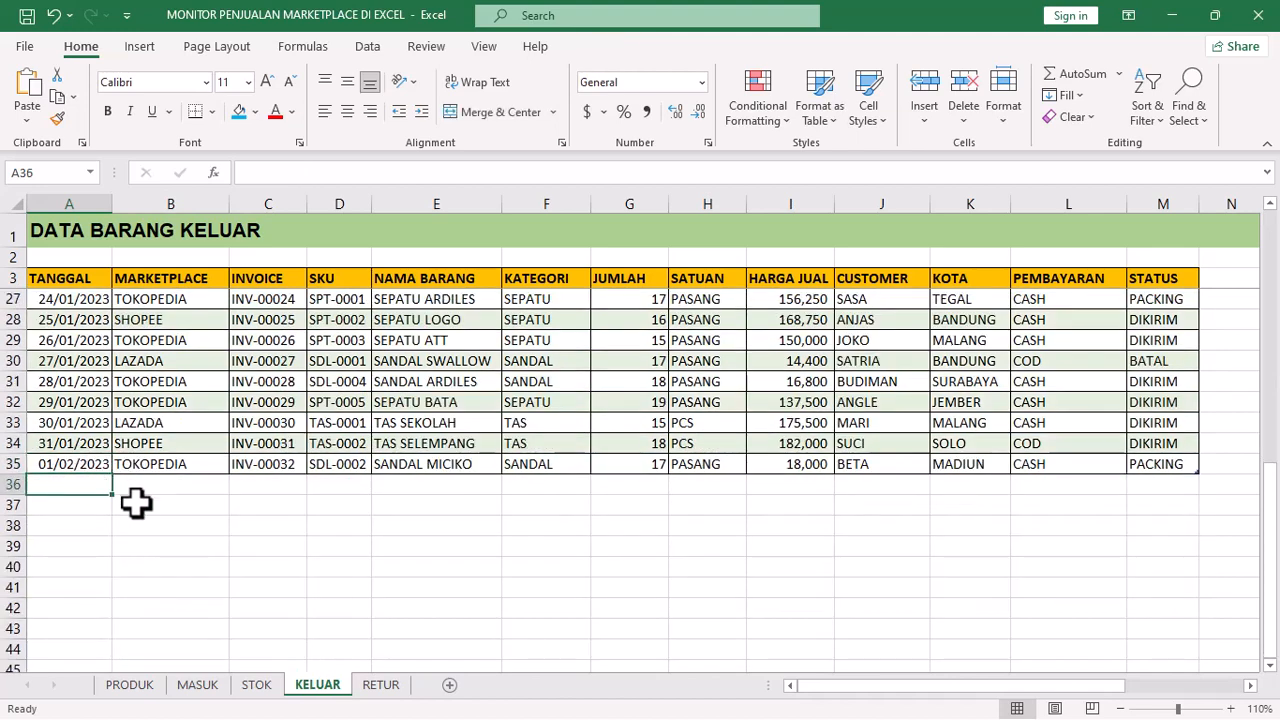
text(2/)
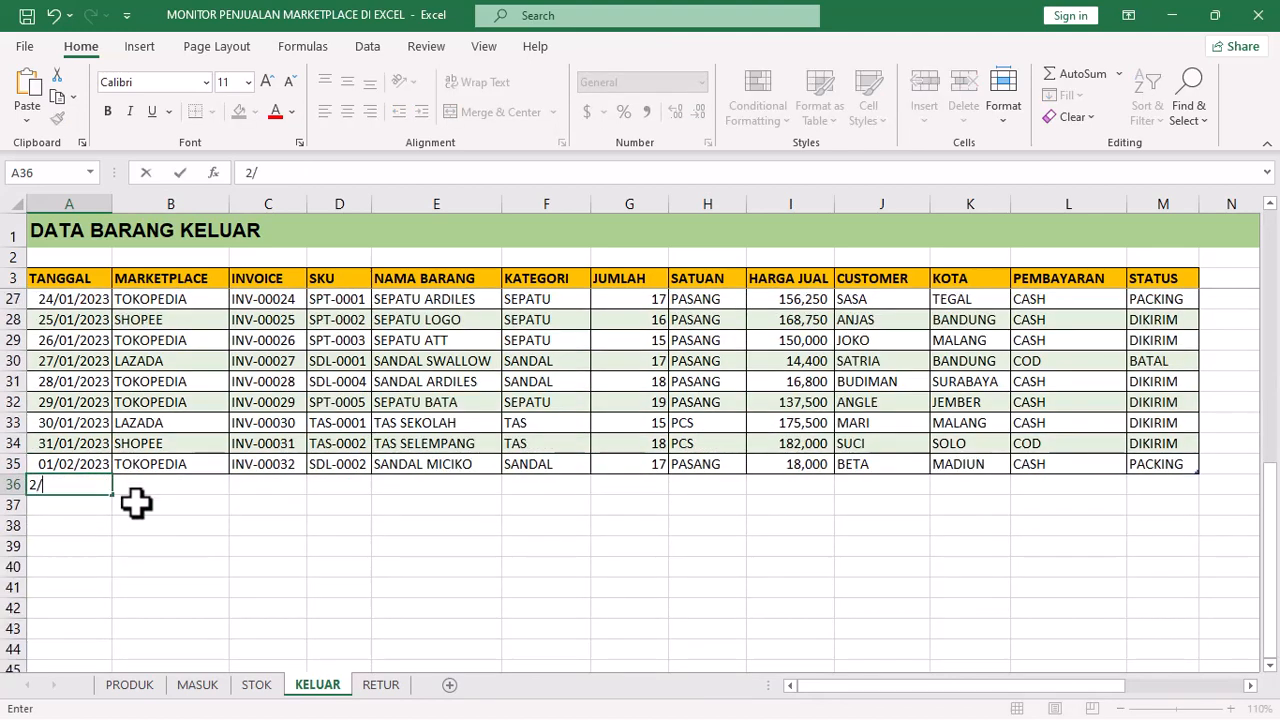
text(2/23)
key(Tab)
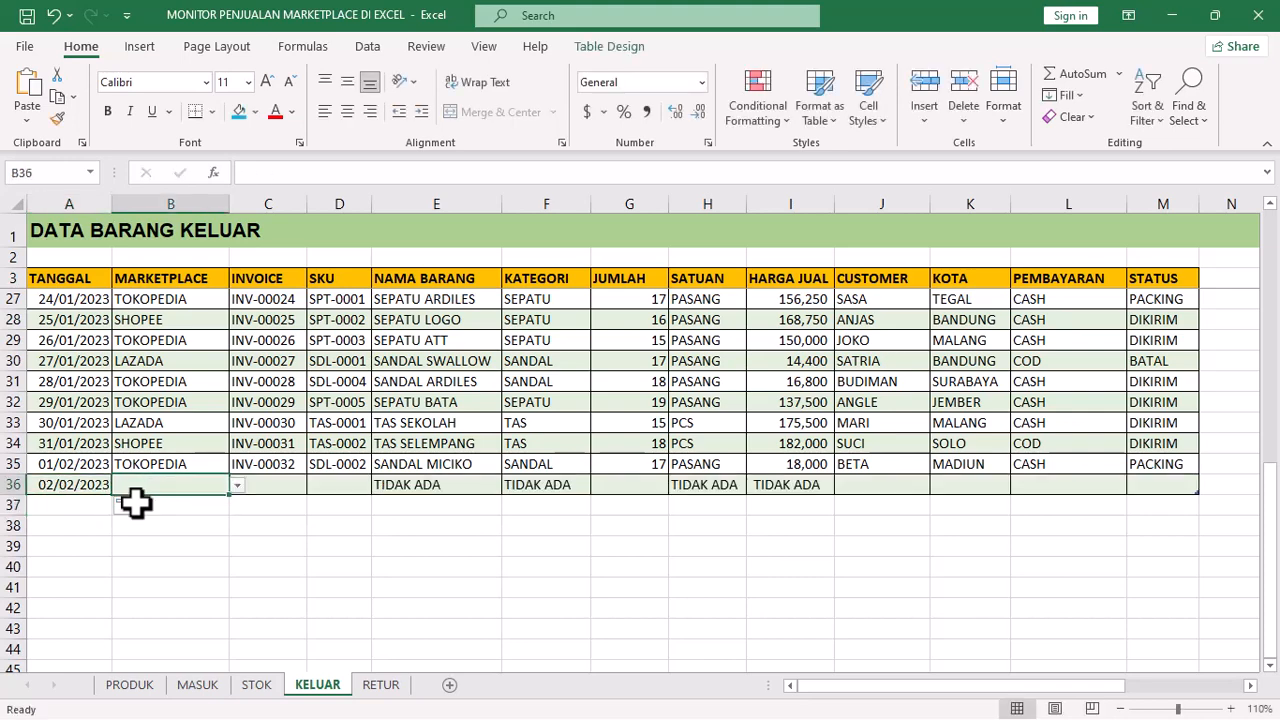
Step: Set the MARKETPLACE in B36 to TOKOPEDIA and enter the next sequential invoice number in C36
click(237, 485)
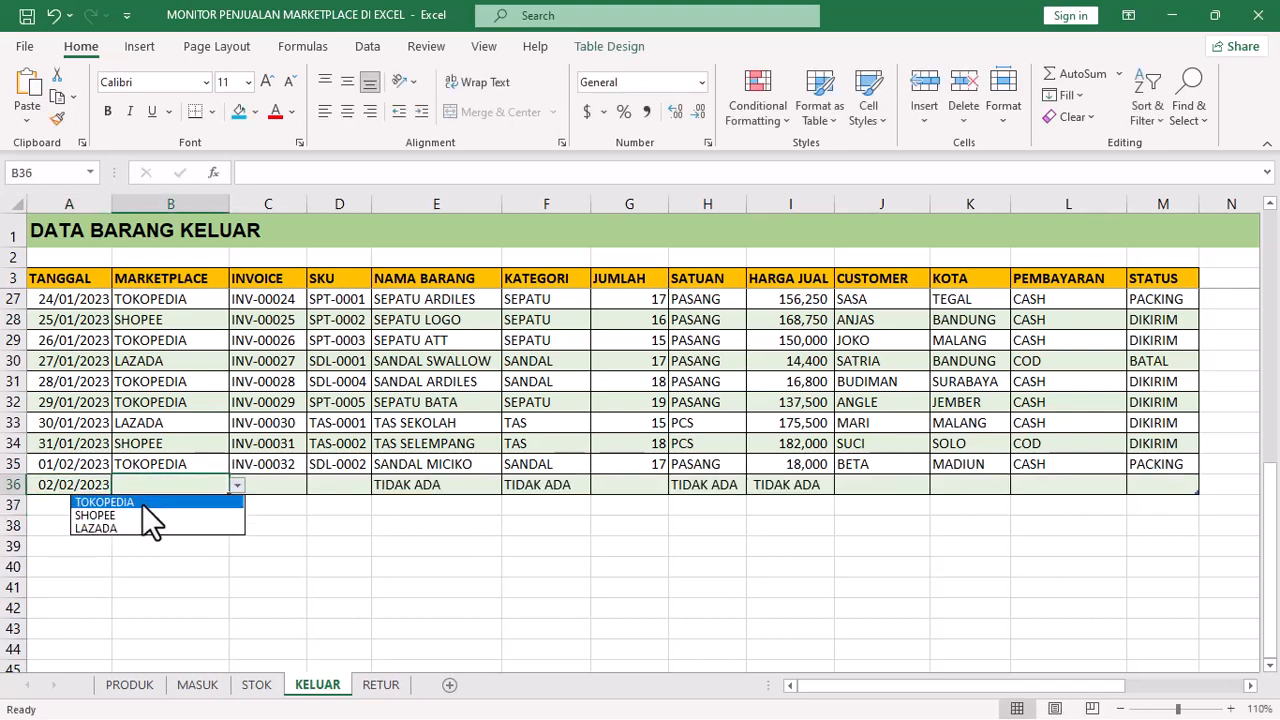
click(145, 502)
click(277, 488)
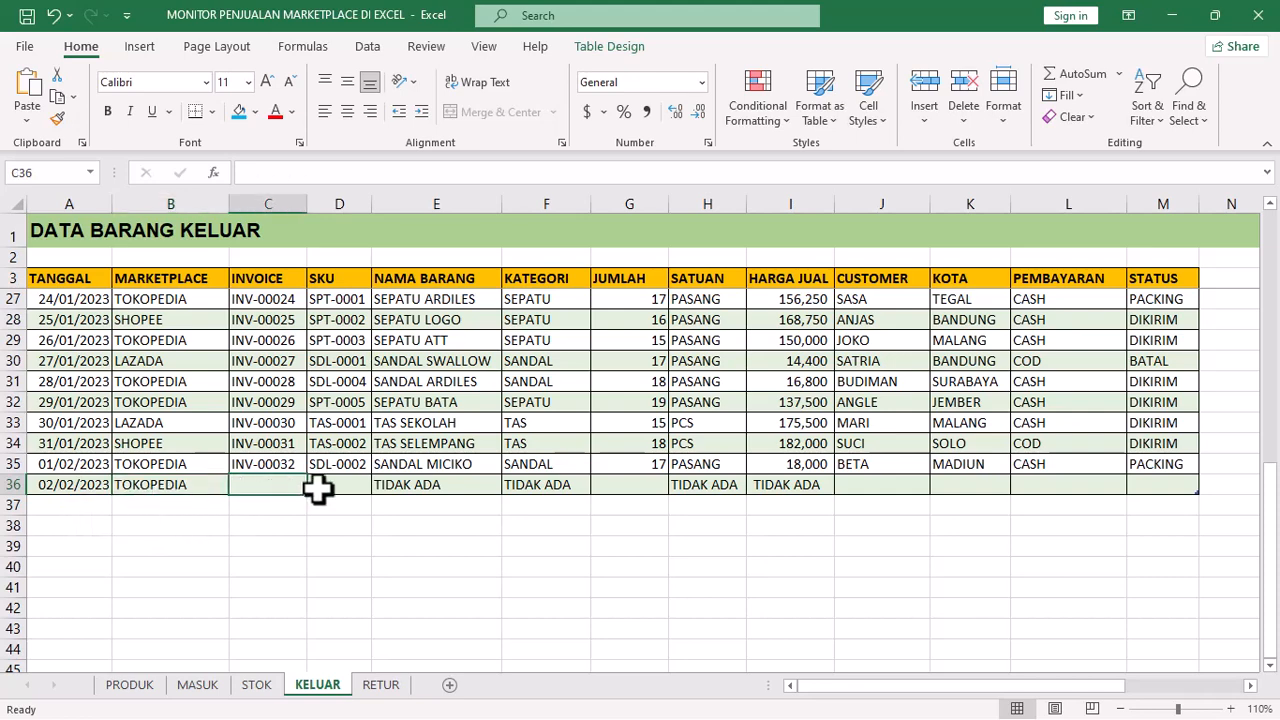
text(INV)
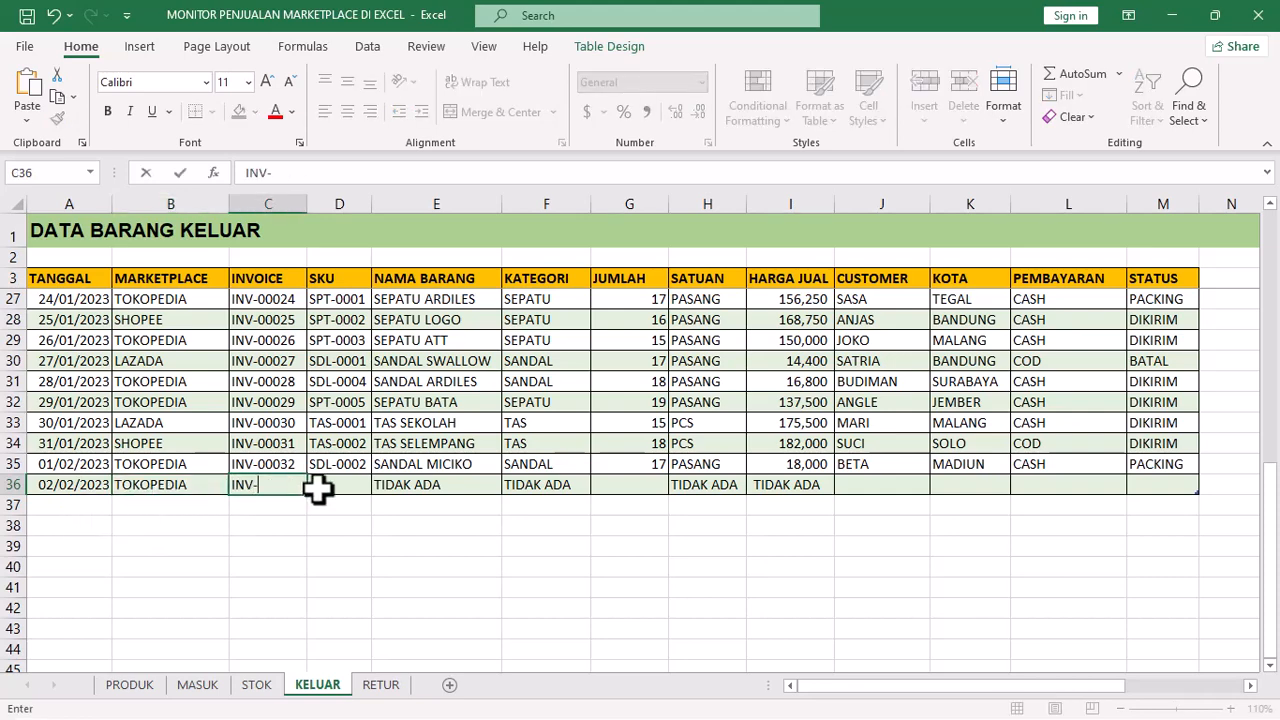
text(-/)
key(BackSpace)
text(00033)
key(Return)
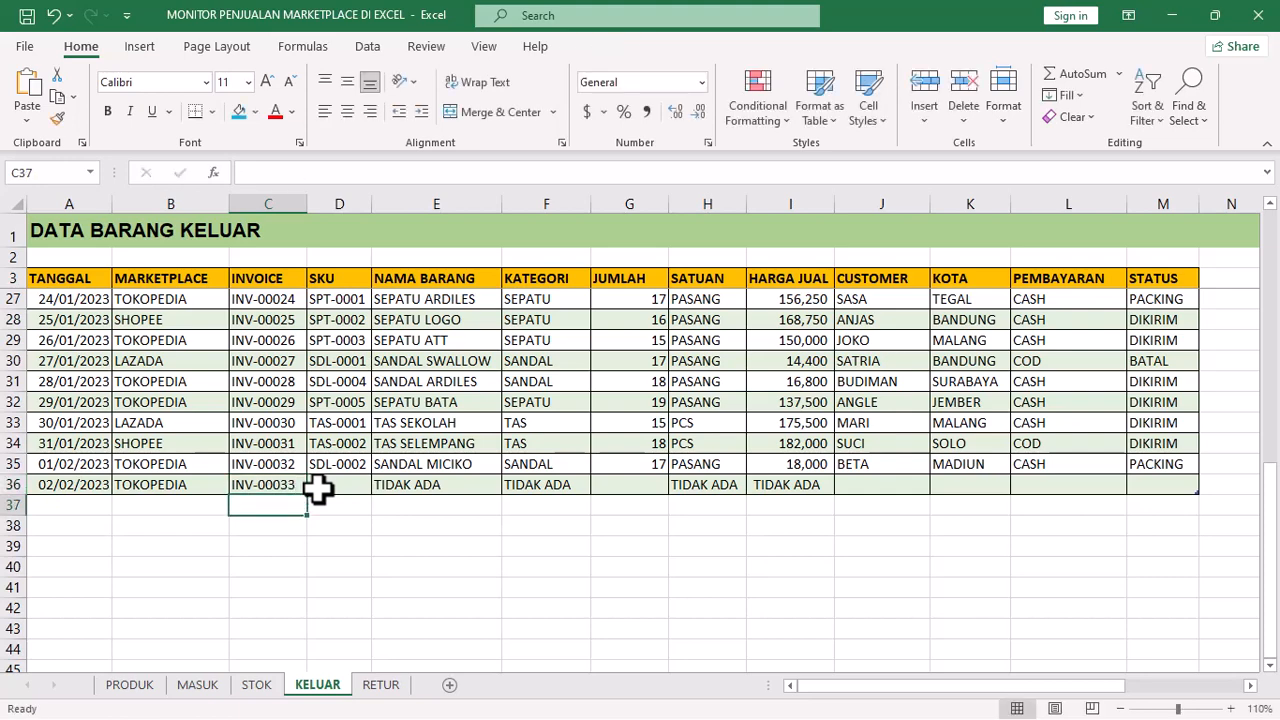
Step: Enter SDL-0005 as the SKU of the new outgoing record in D36
click(320, 489)
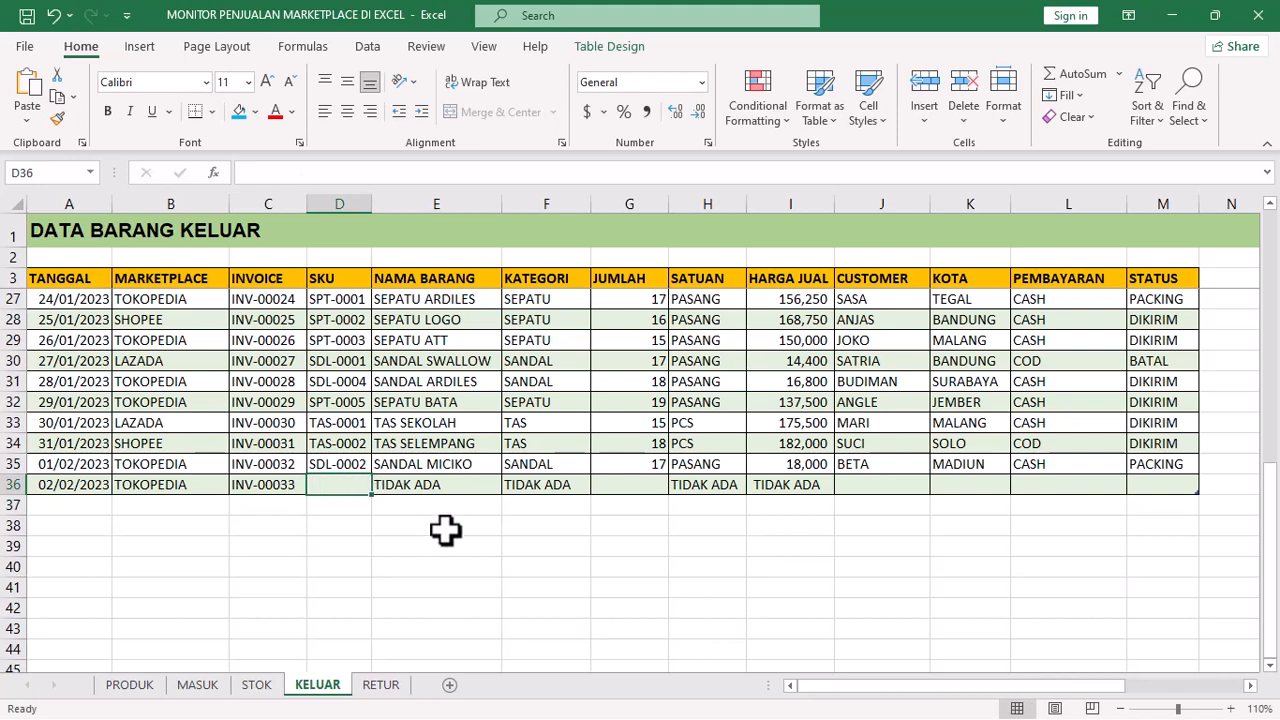
text(SDL-0005)
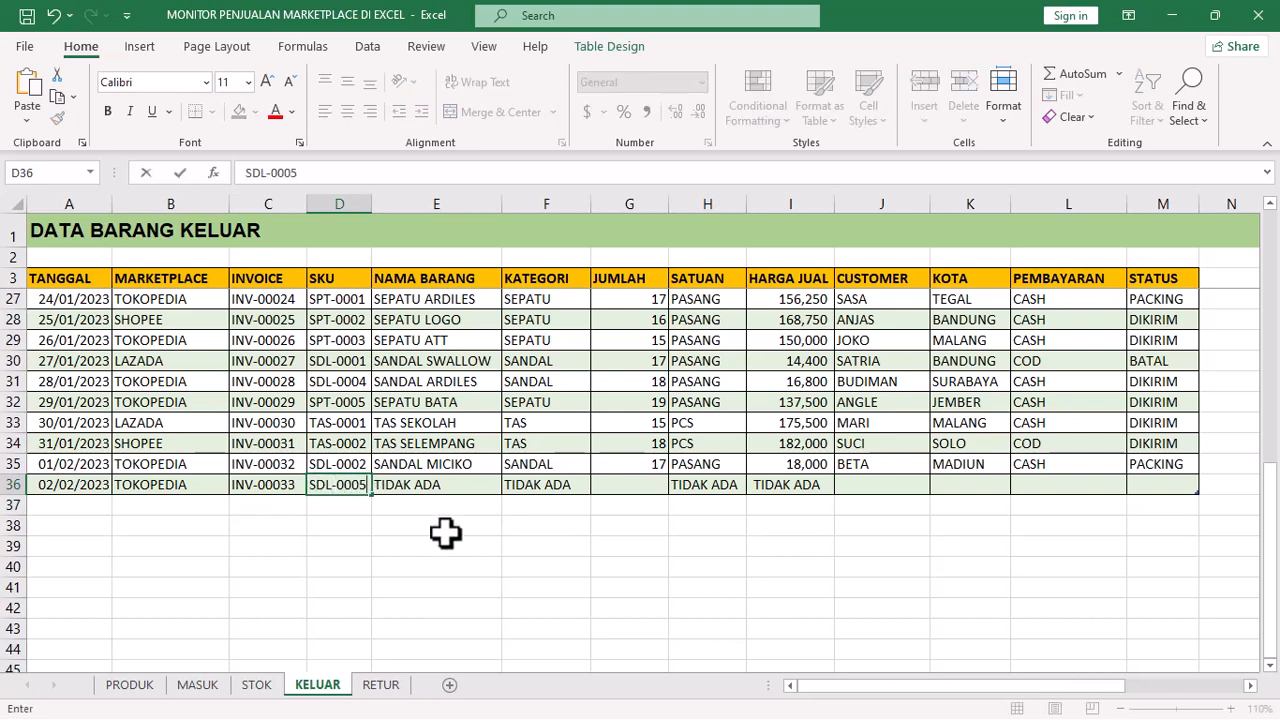
key(Return)
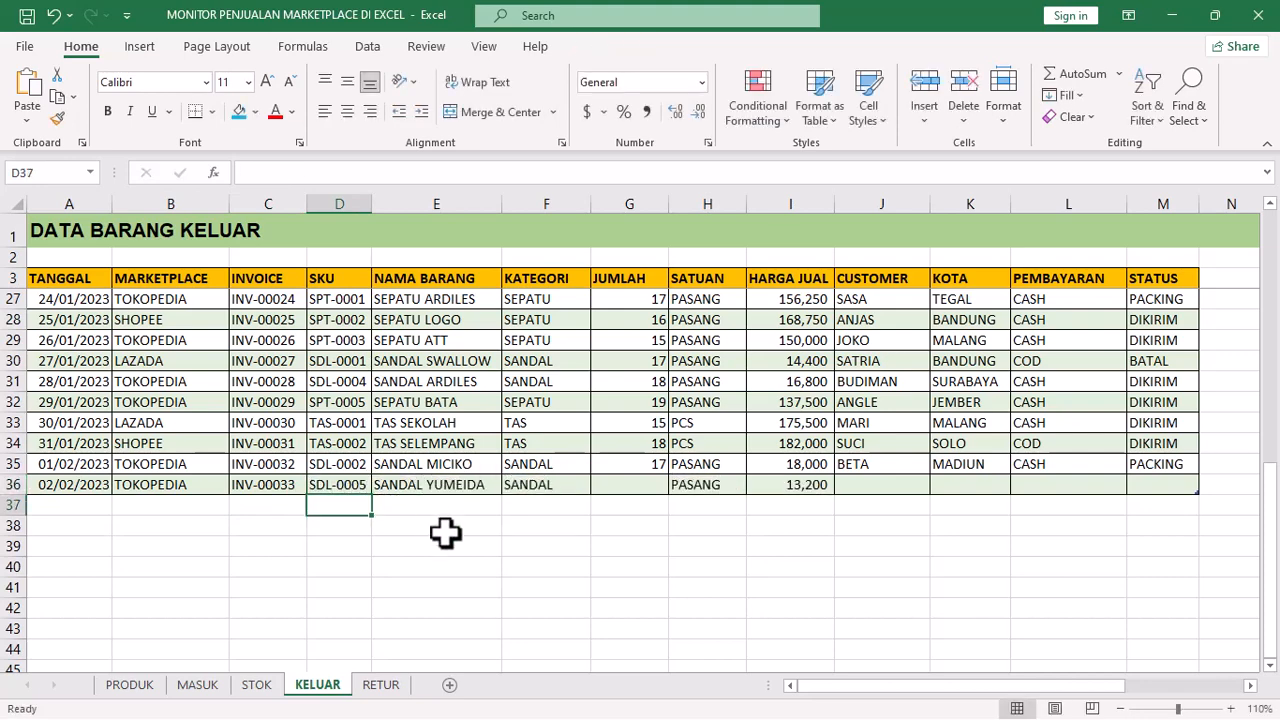
Step: Fill row 36 of the KELUAR sheet with light blue and enter 15 as its JUMLAH in G36
click(10, 485)
click(239, 111)
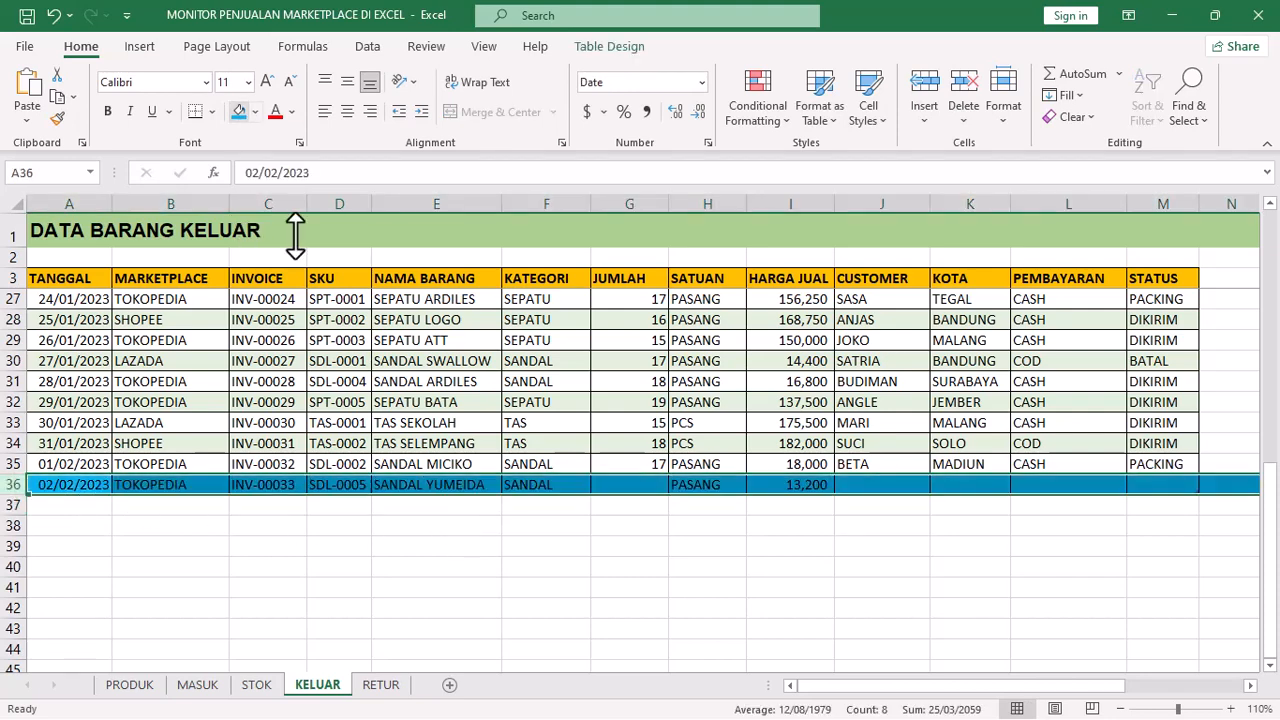
click(652, 521)
click(651, 484)
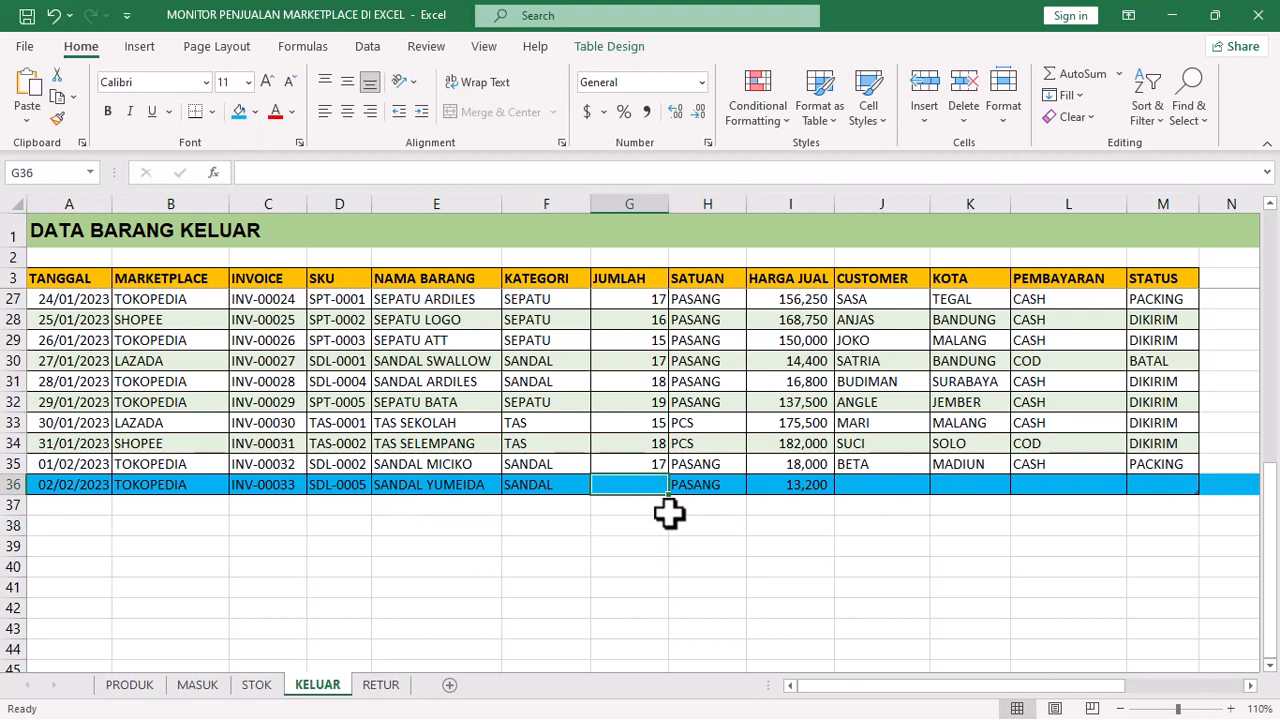
text(15)
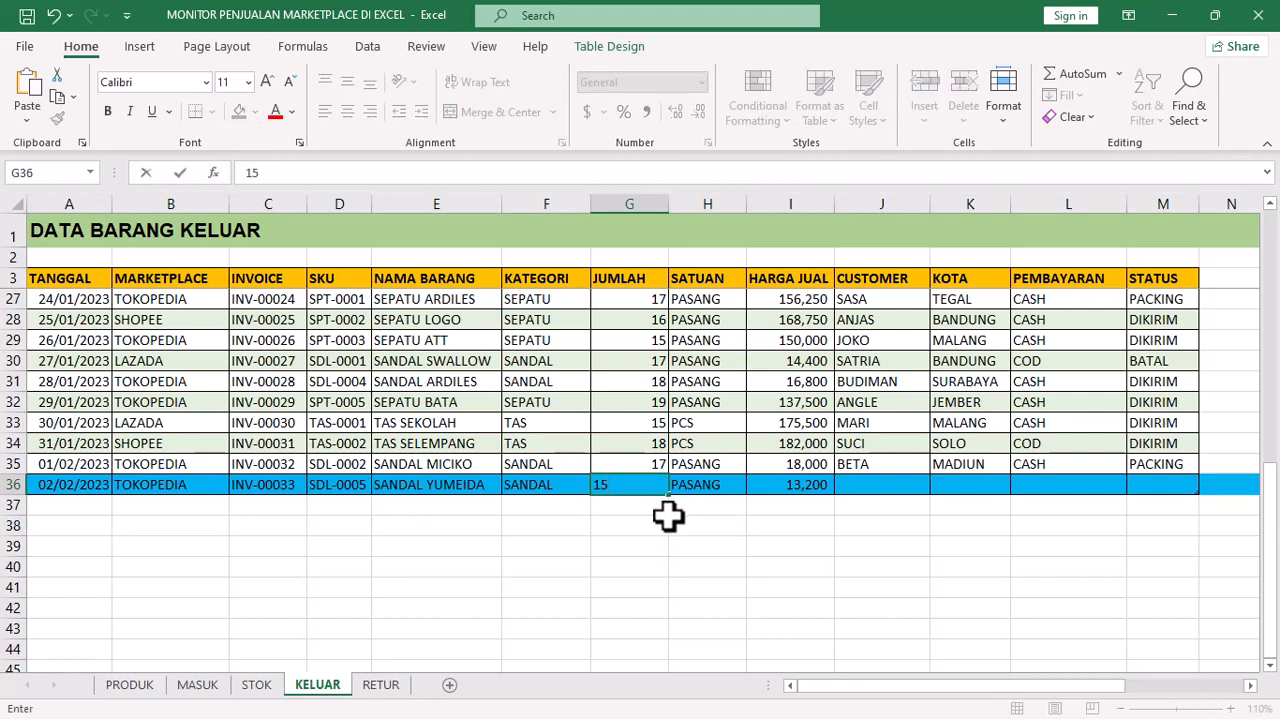
key(Return)
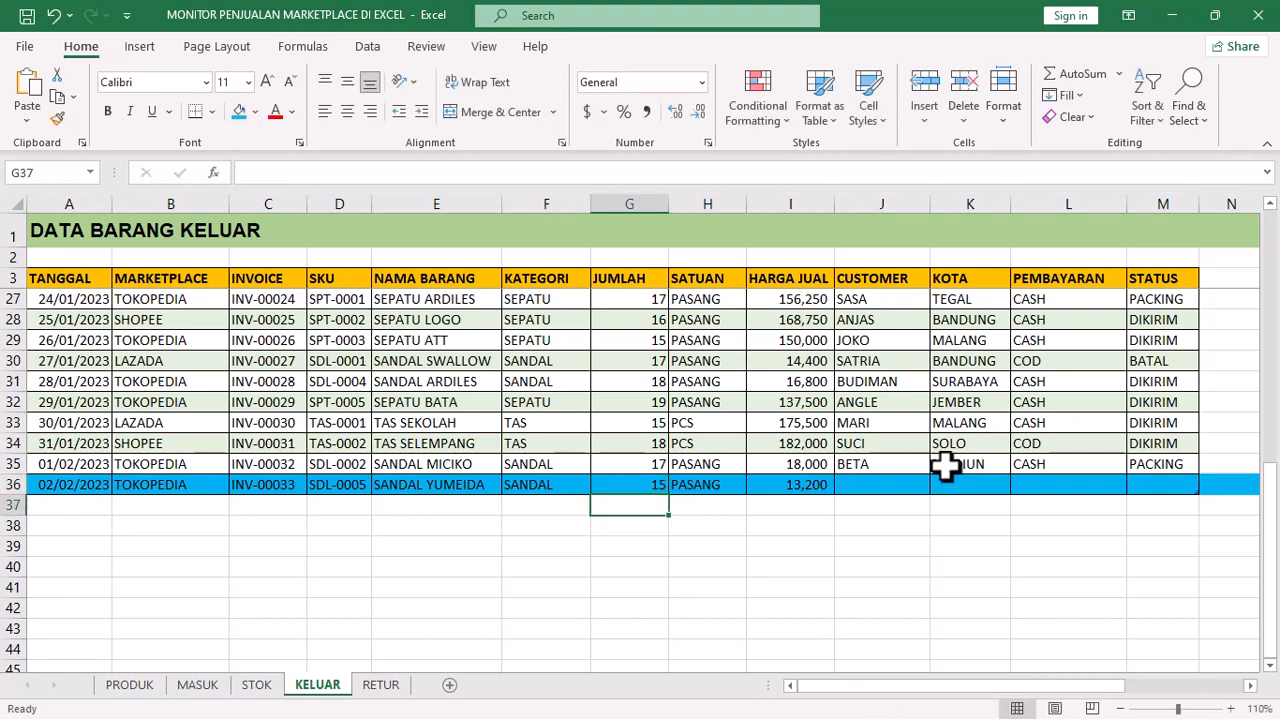
Step: Enter the customer's name in J36 and JAKARTA as the KOTA in K36
click(900, 488)
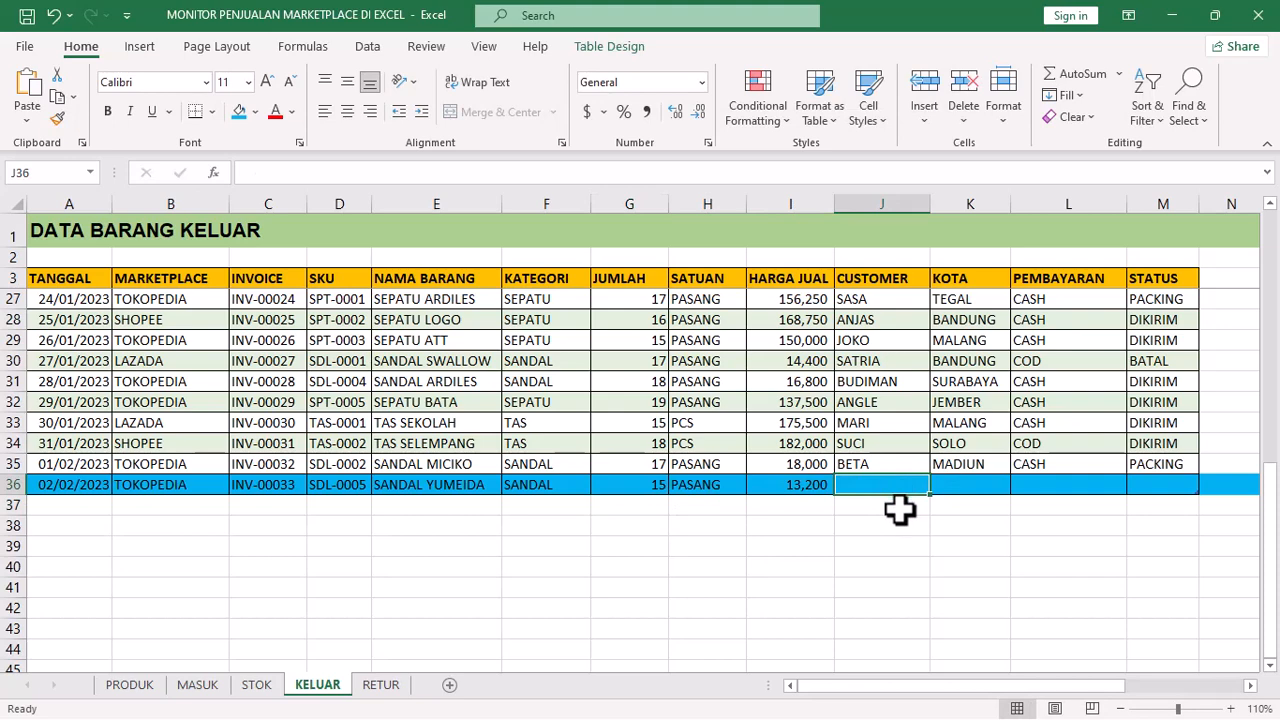
text(SUCI)
key(Up)
key(Right)
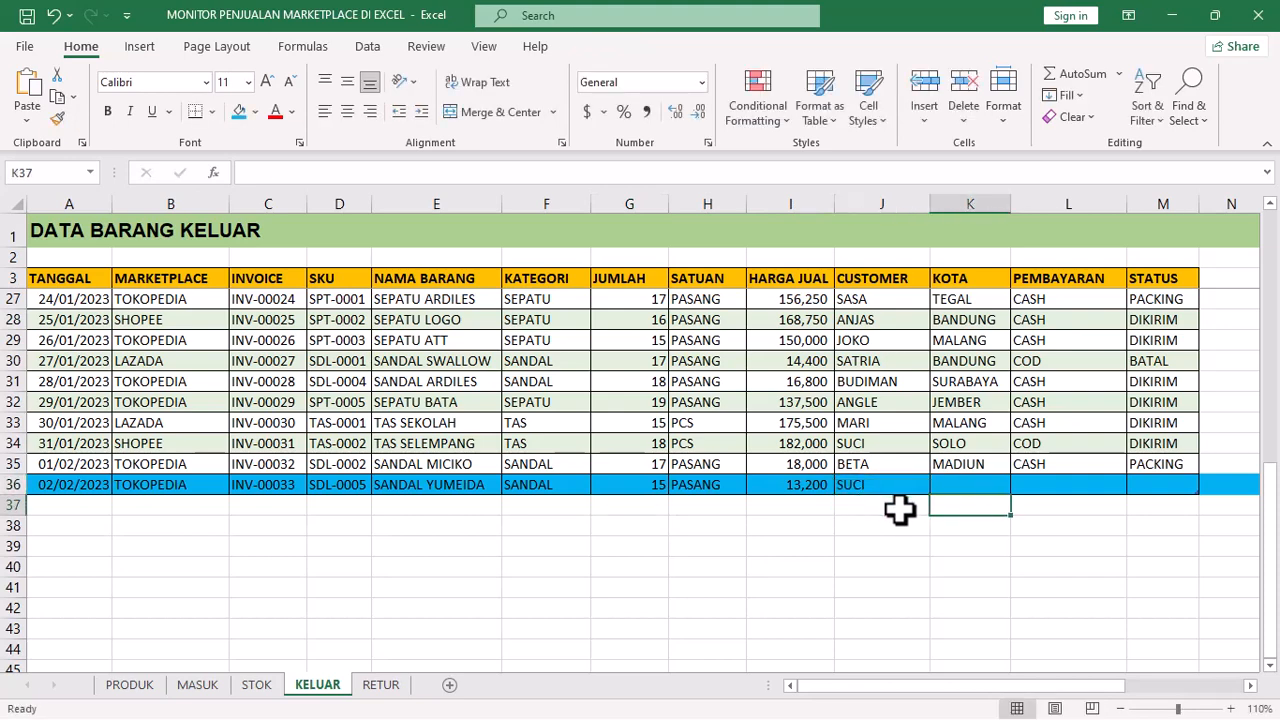
text(JAKARTA)
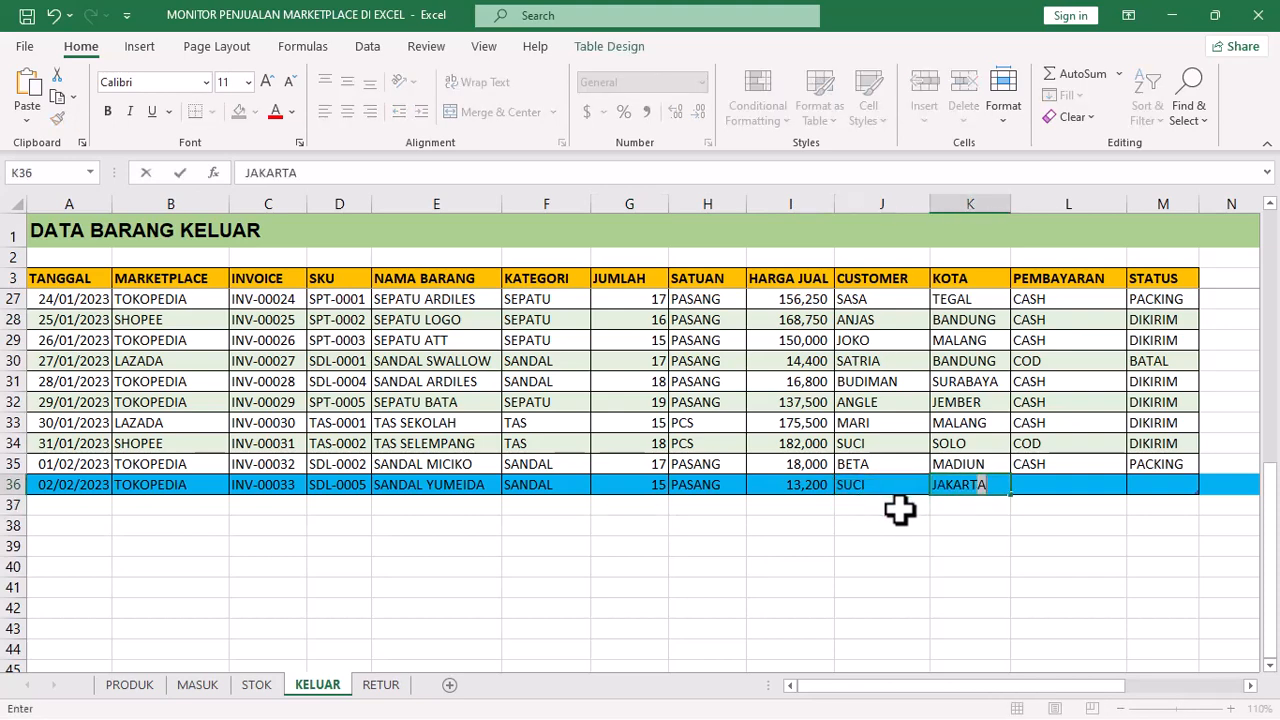
key(Tab)
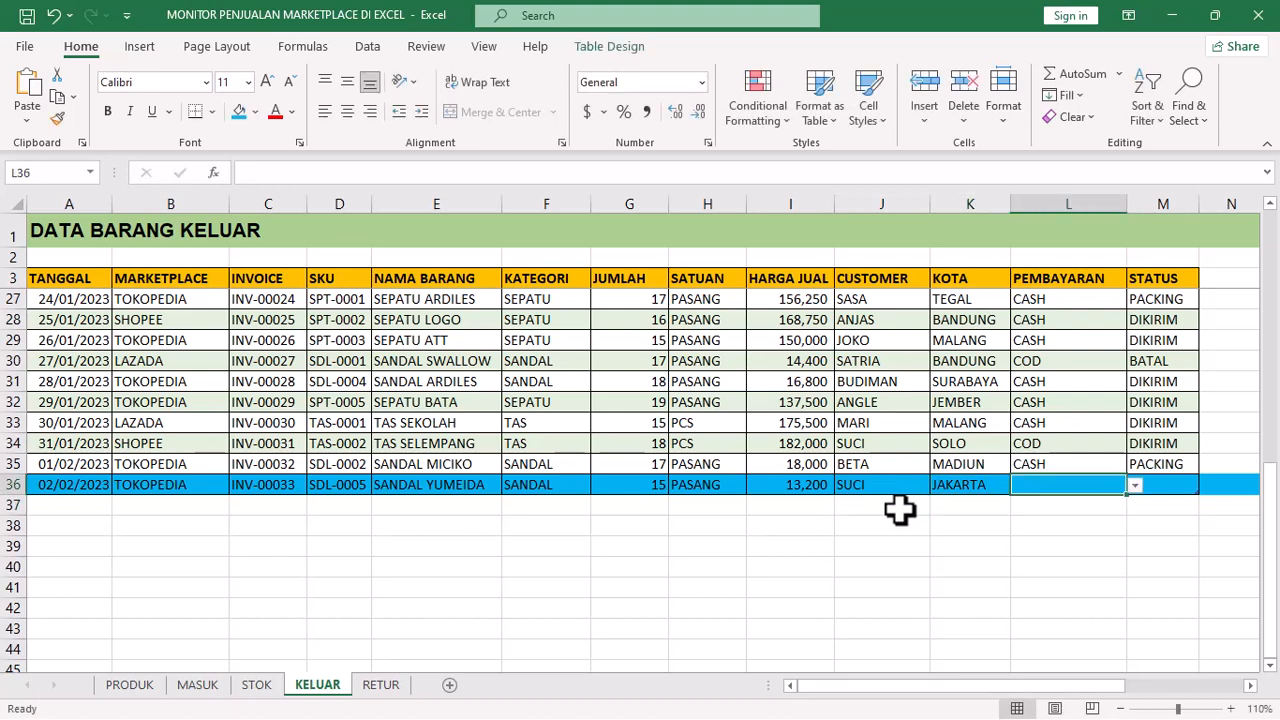
Step: Set the PEMBAYARAN in L36 to COD and the STATUS in M36 to PACKING
text(COD)
key(Return)
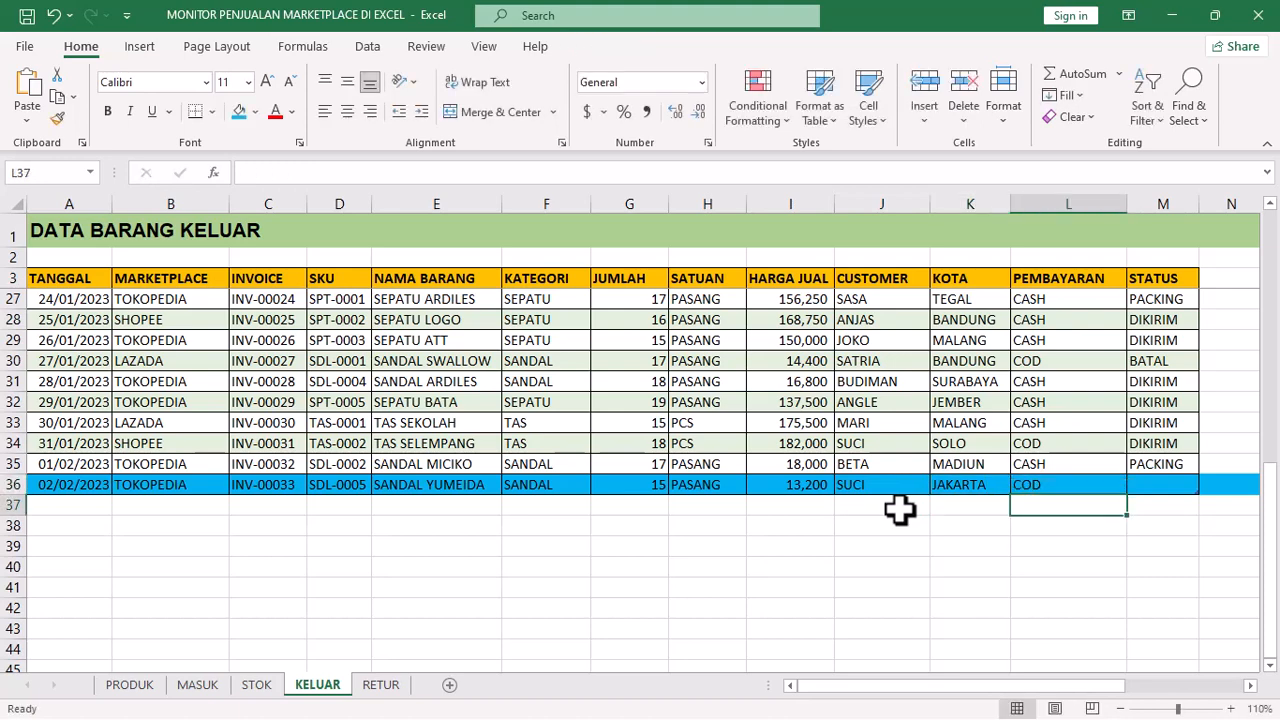
click(1154, 486)
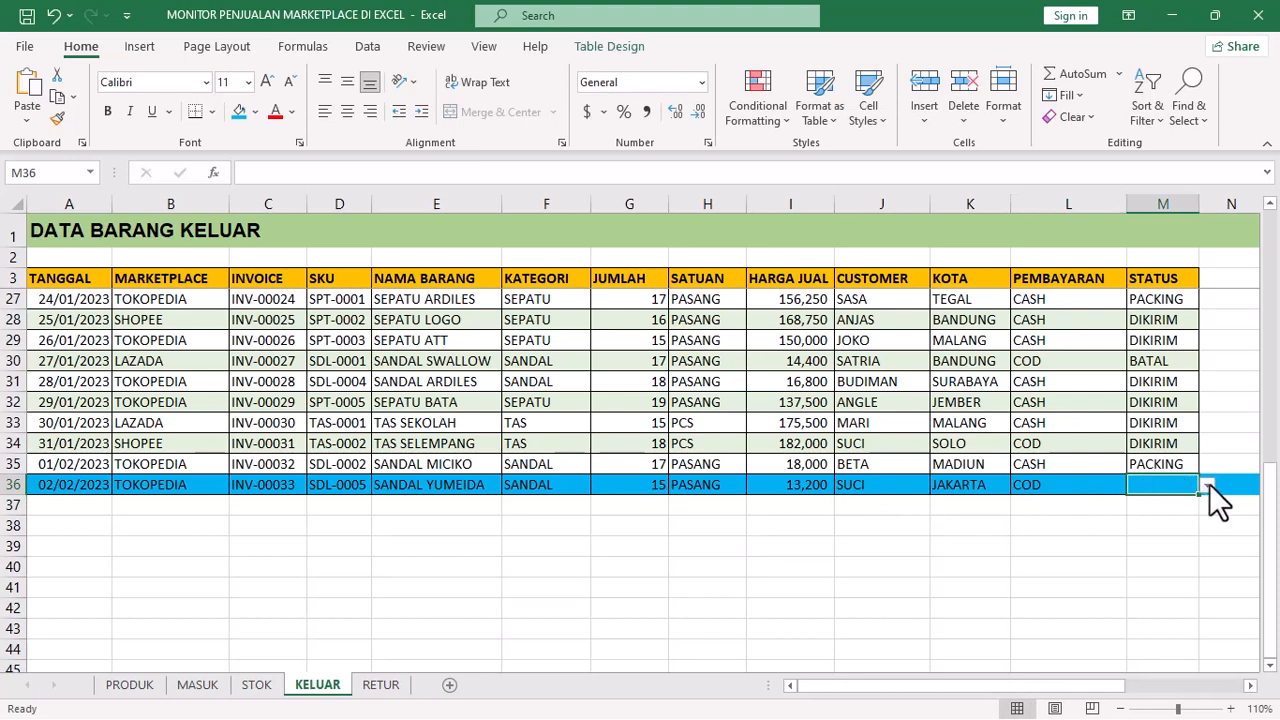
click(1209, 484)
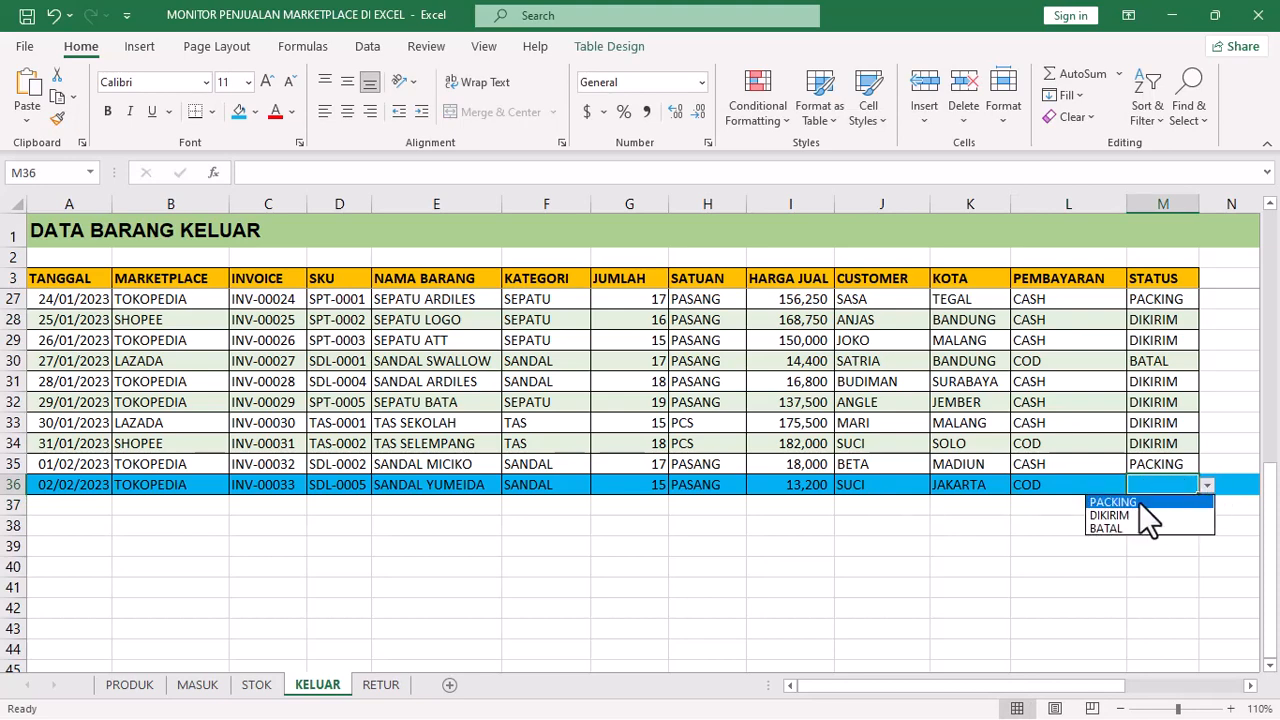
click(1139, 502)
Step: Check the outgoing quantity in G36 against the SDL-0005 stock quantity in D8 on the STOK sheet
click(645, 487)
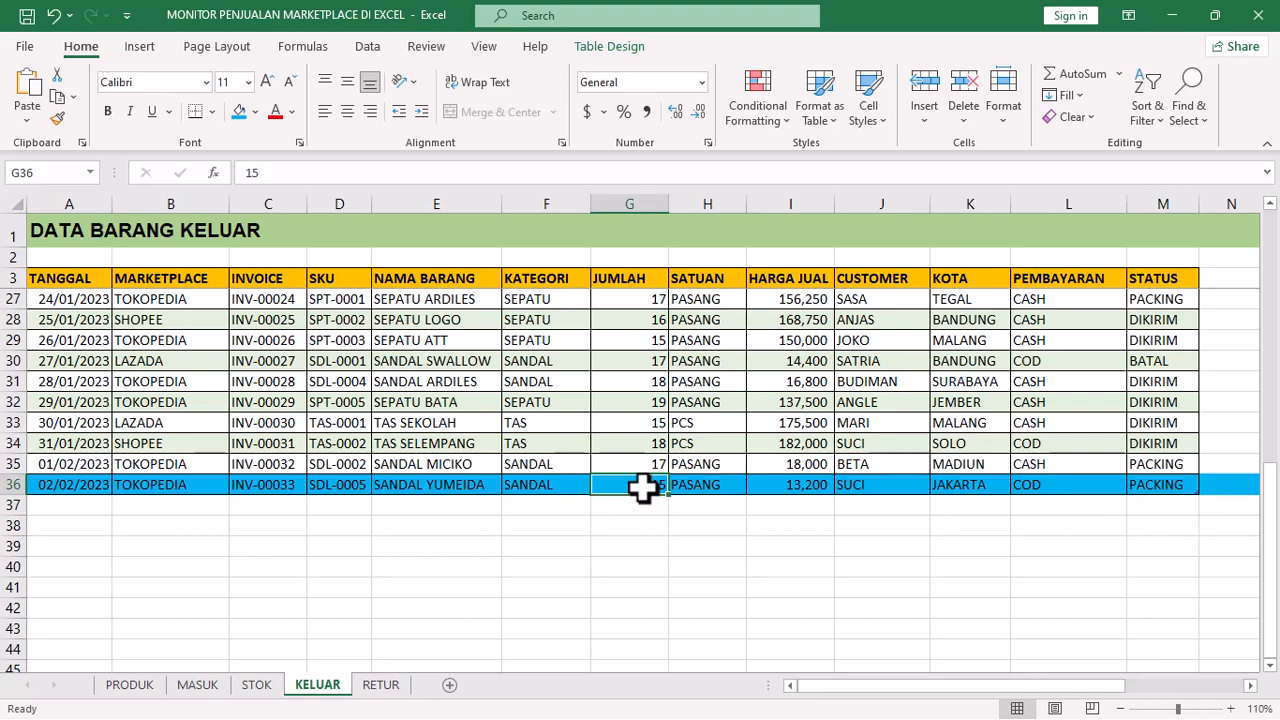
click(258, 688)
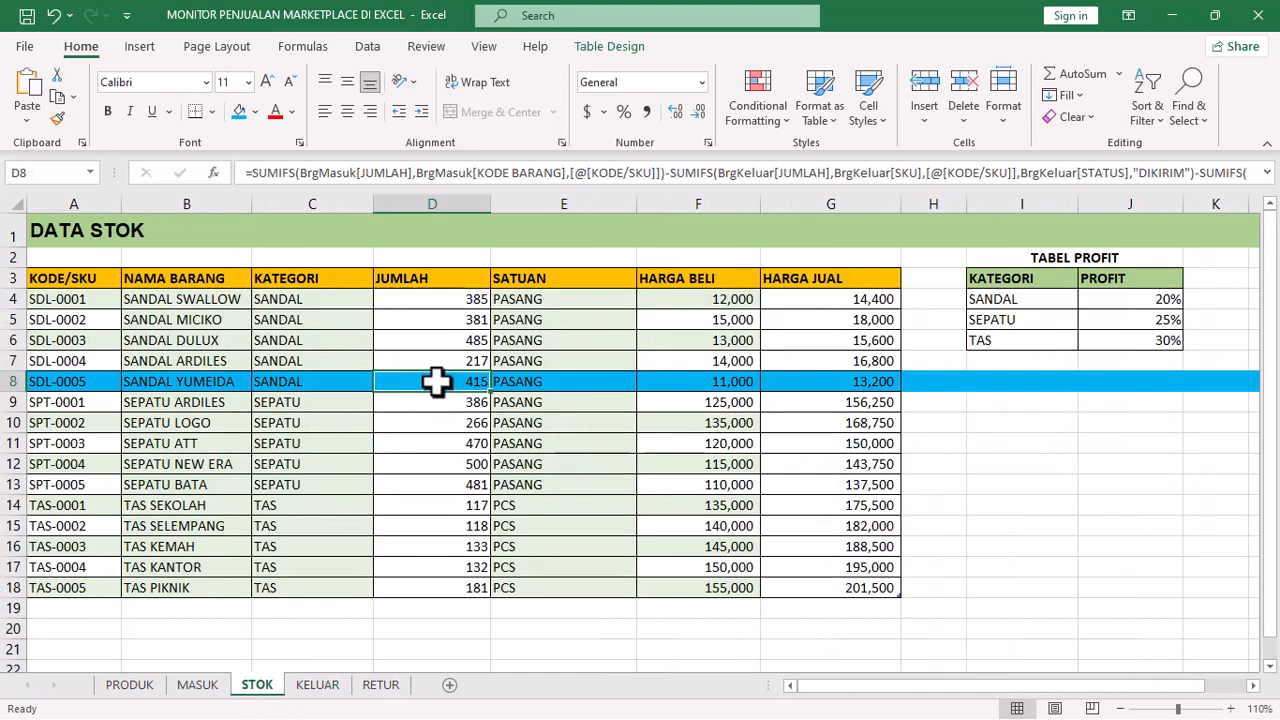
Step: Set the STATUS in M36 on the KELUAR sheet to DIKIRIM and check the SDL-0005 quantity in D8 on STOK
click(199, 687)
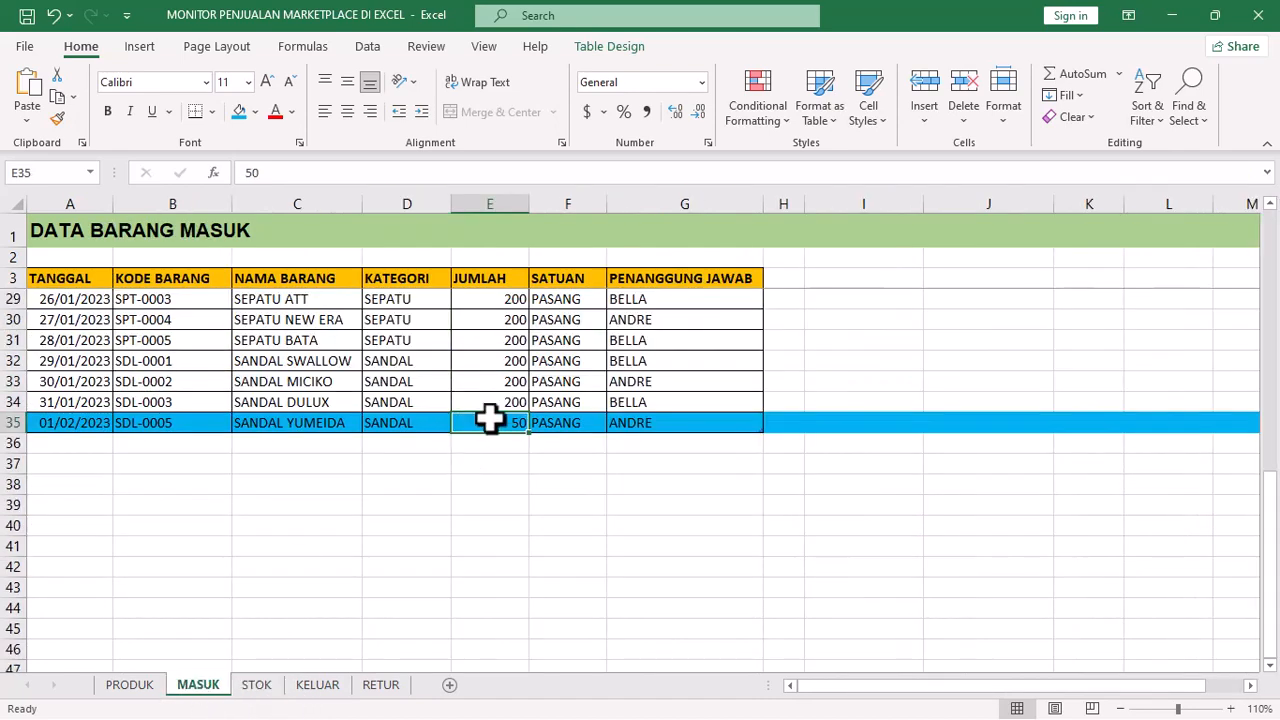
click(256, 688)
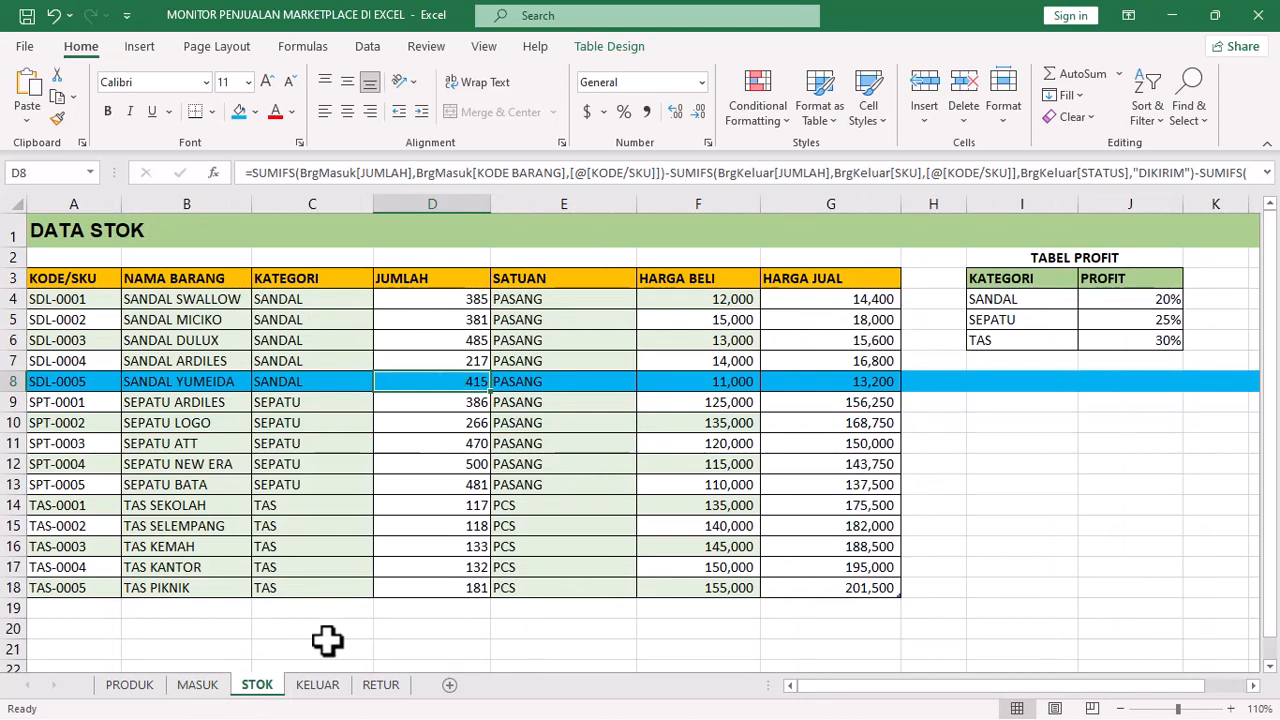
click(317, 688)
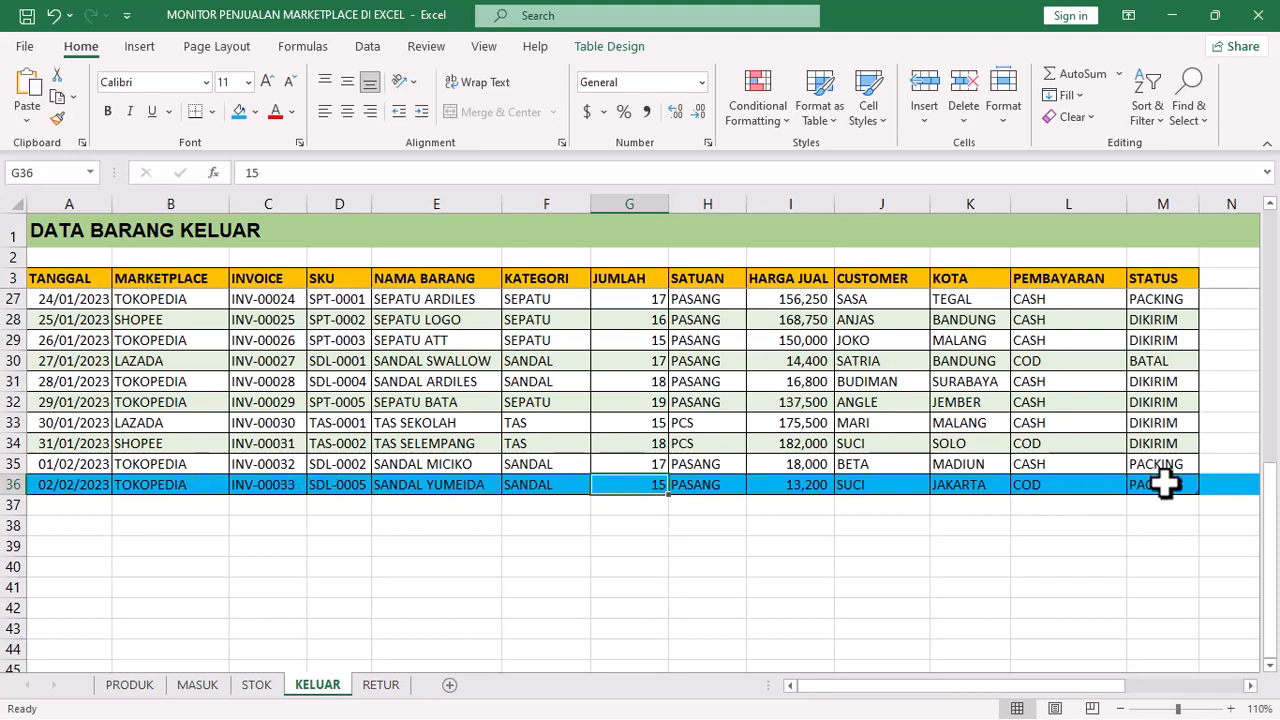
click(1163, 484)
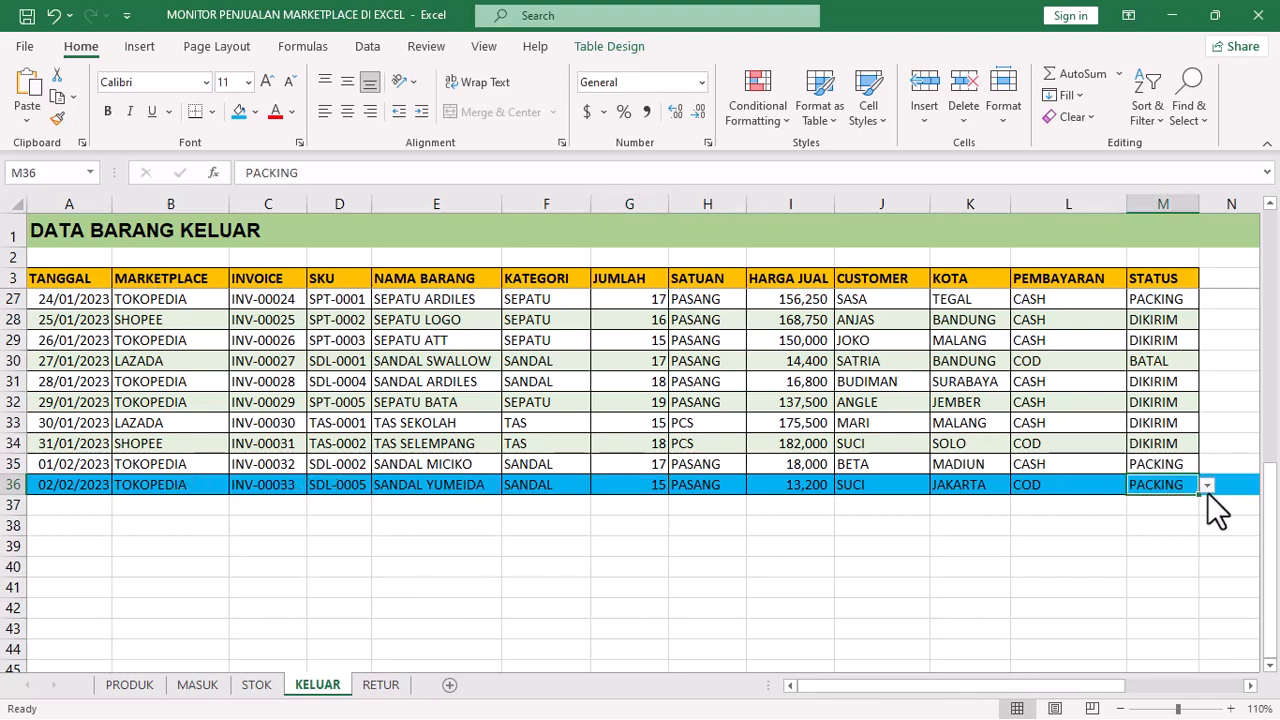
click(1208, 486)
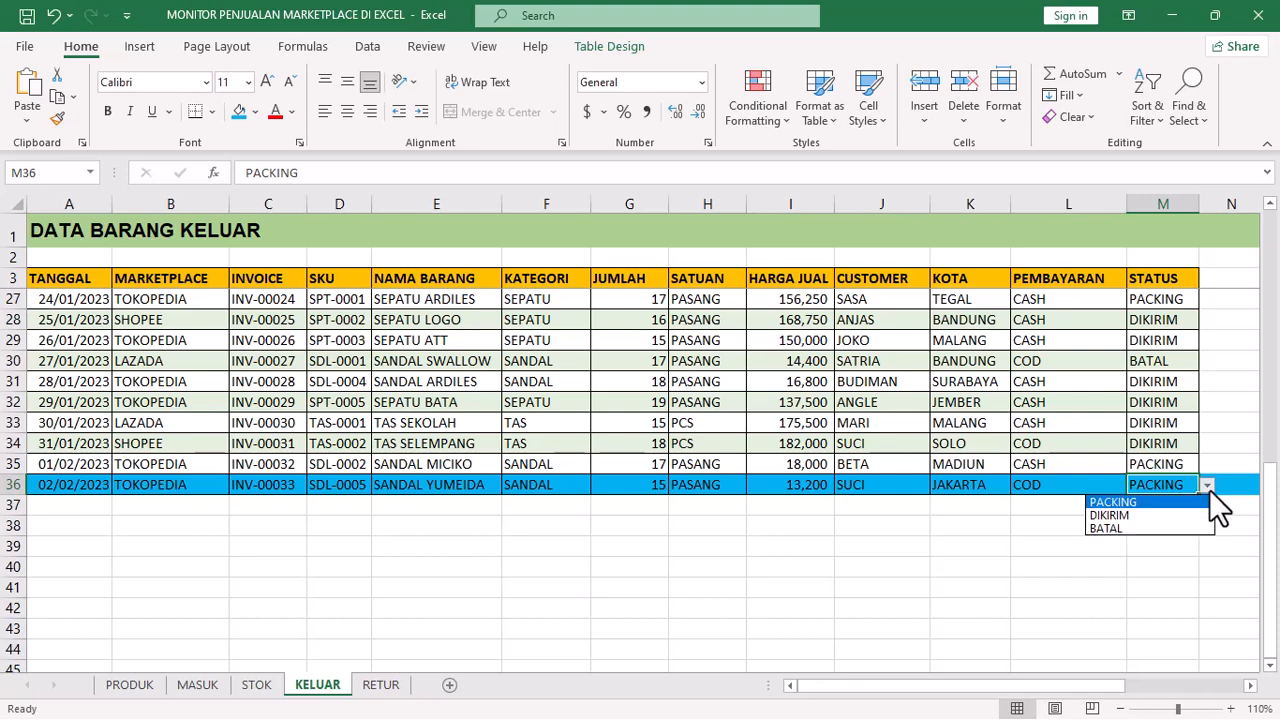
click(1165, 516)
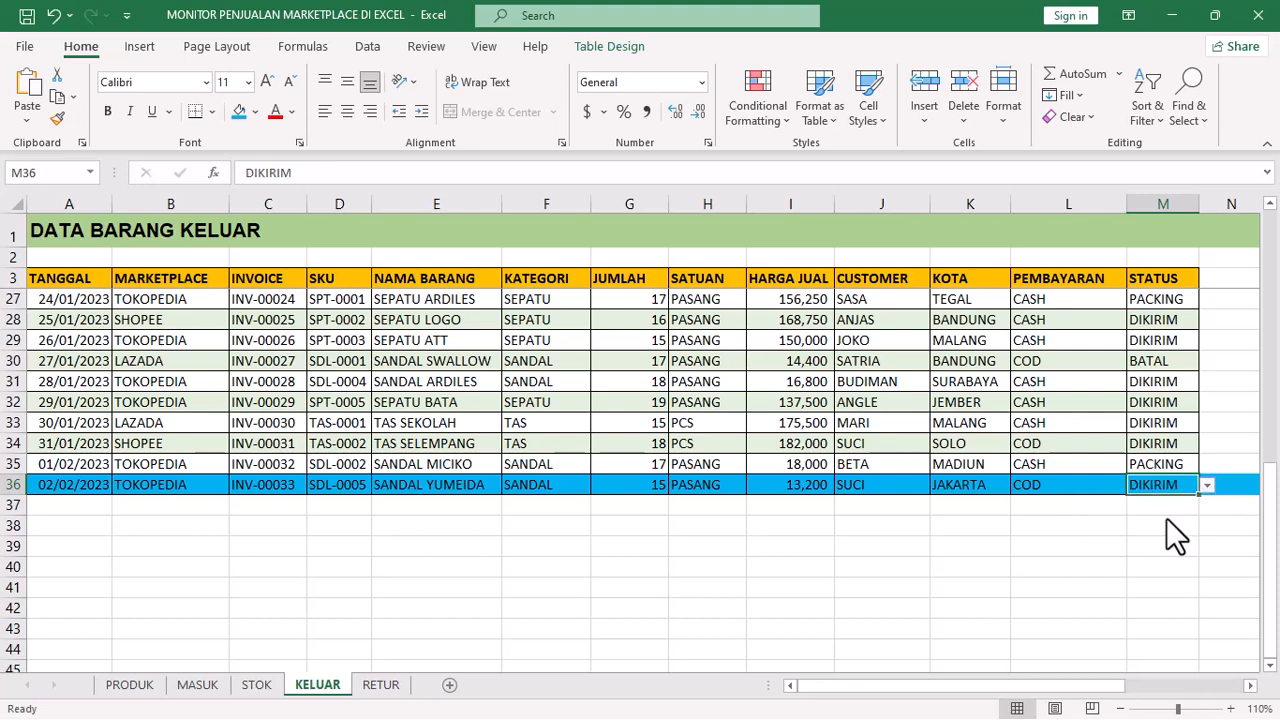
click(262, 686)
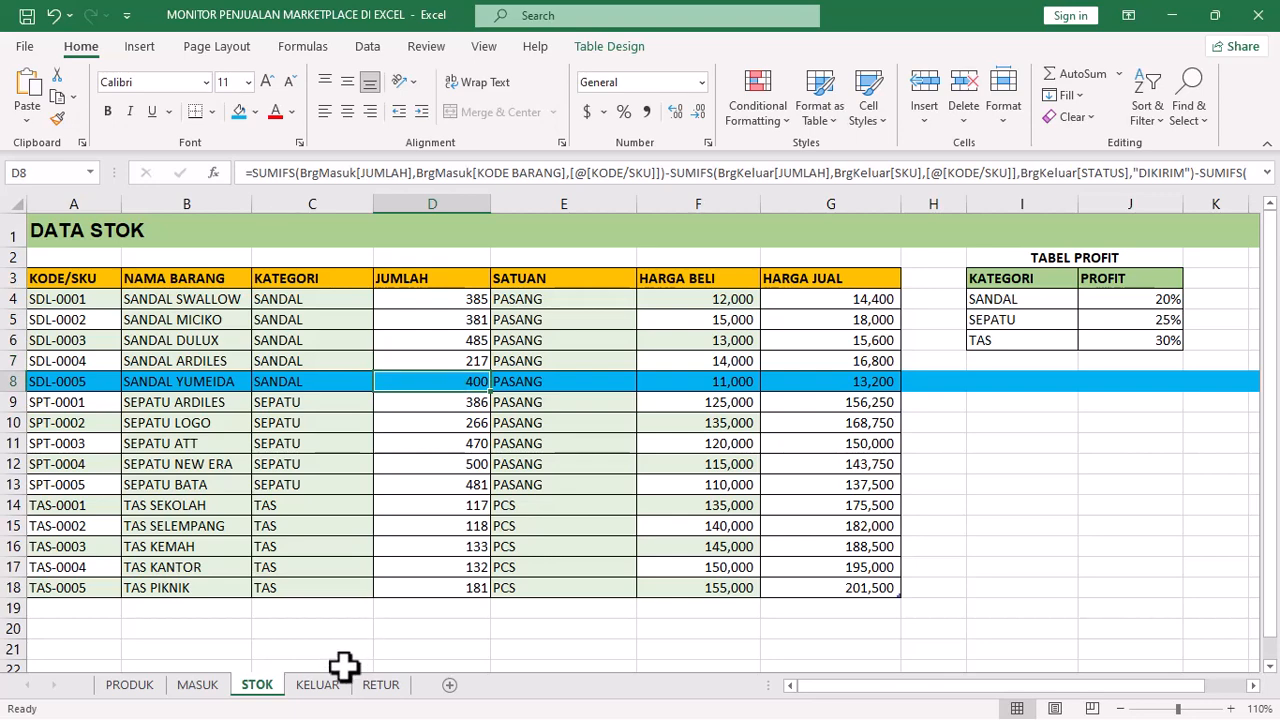
Step: Start a new return record on the RETUR sheet by entering 5/2/23 as the TANGGAL in A6
click(318, 685)
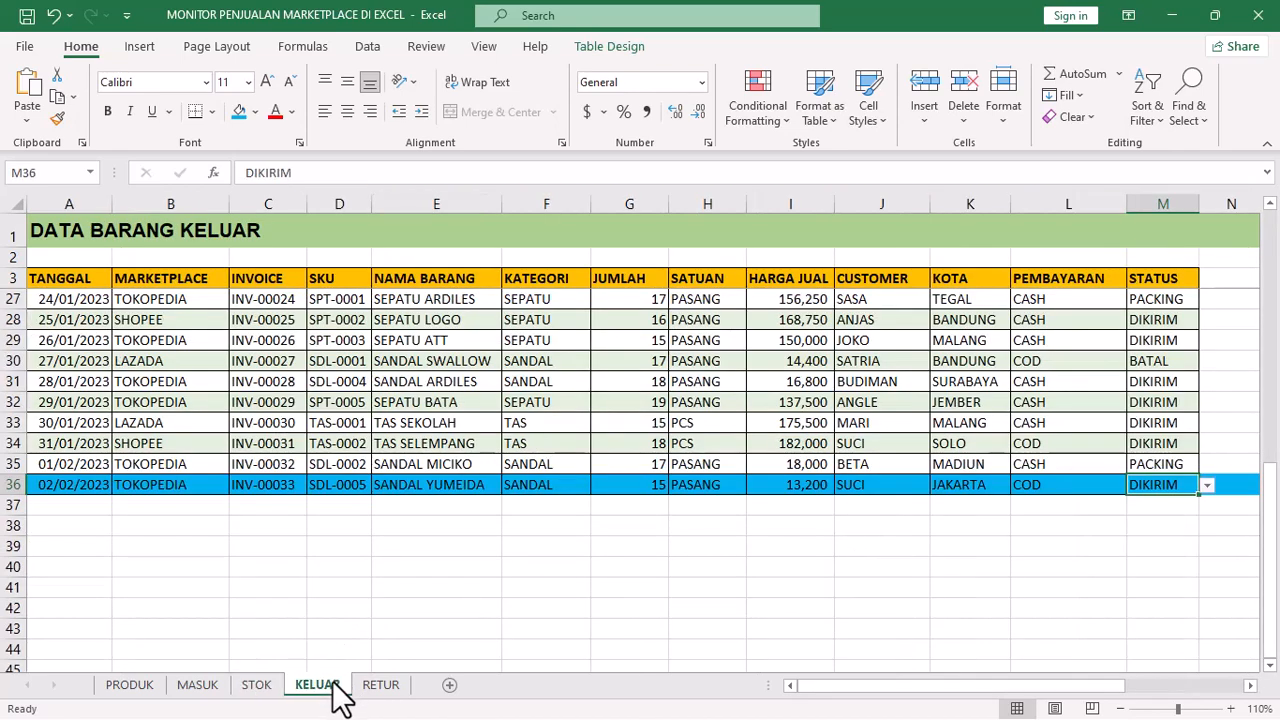
click(385, 687)
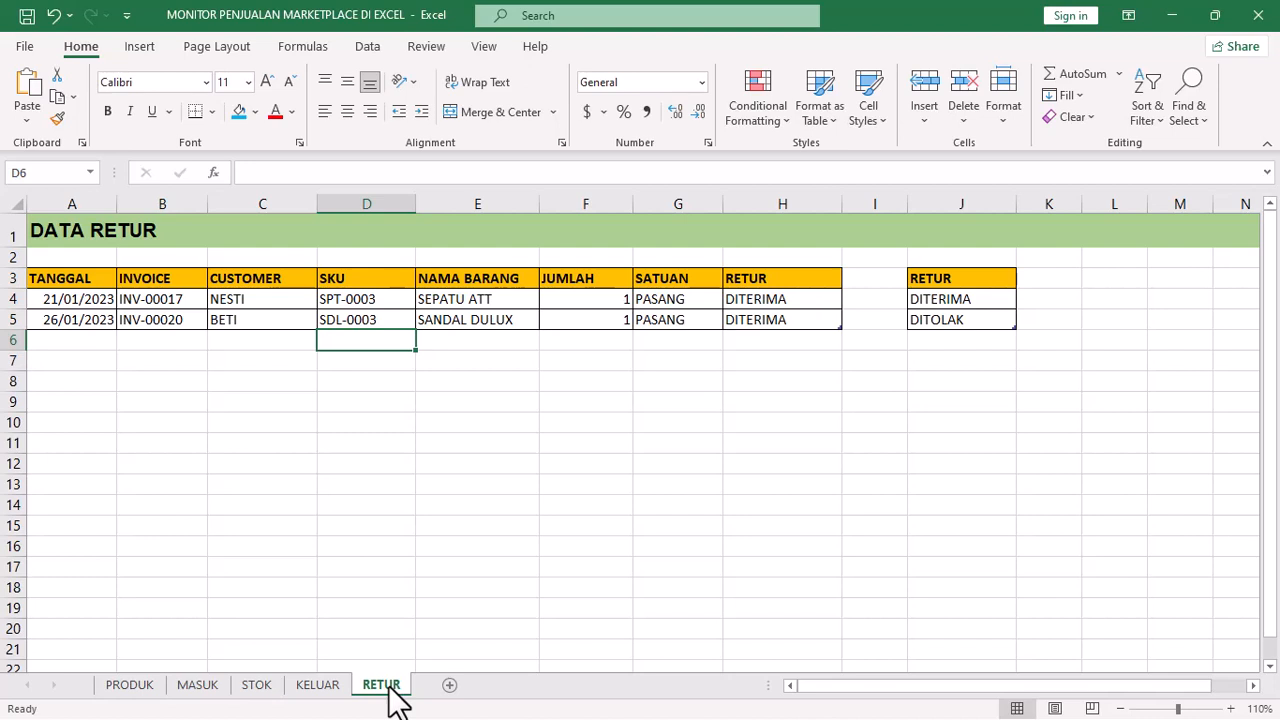
click(79, 343)
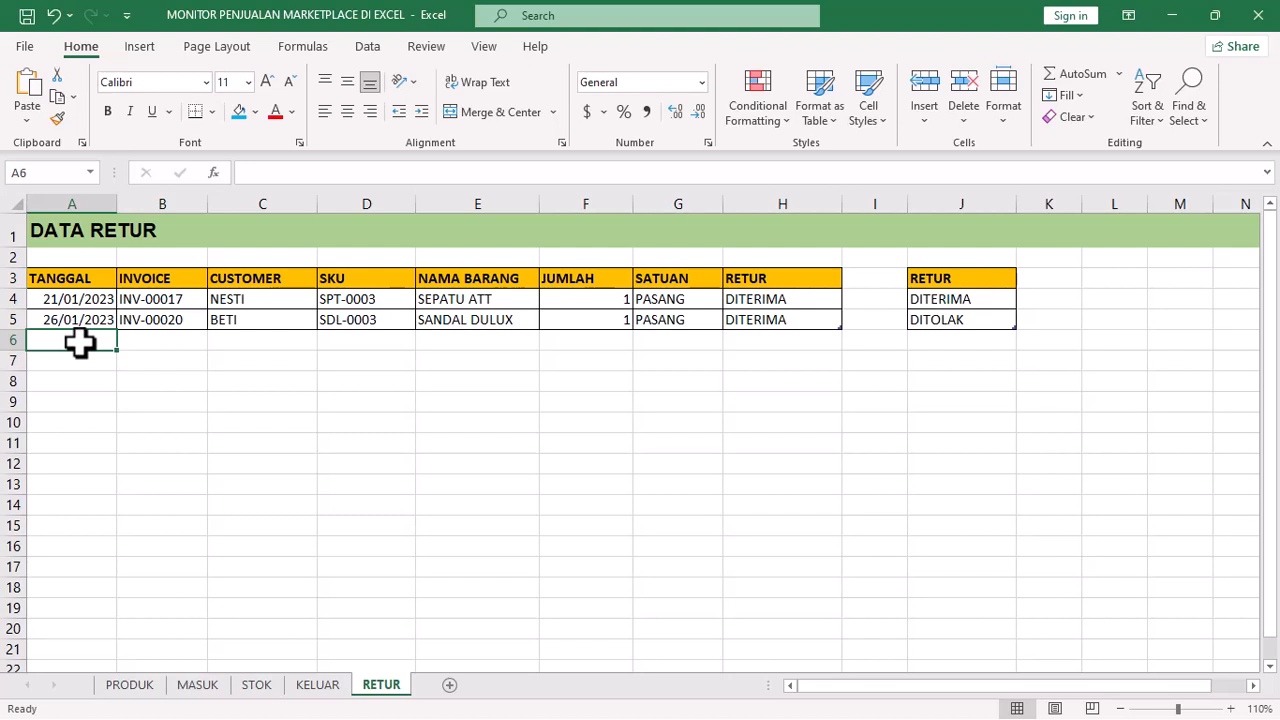
text(5/23)
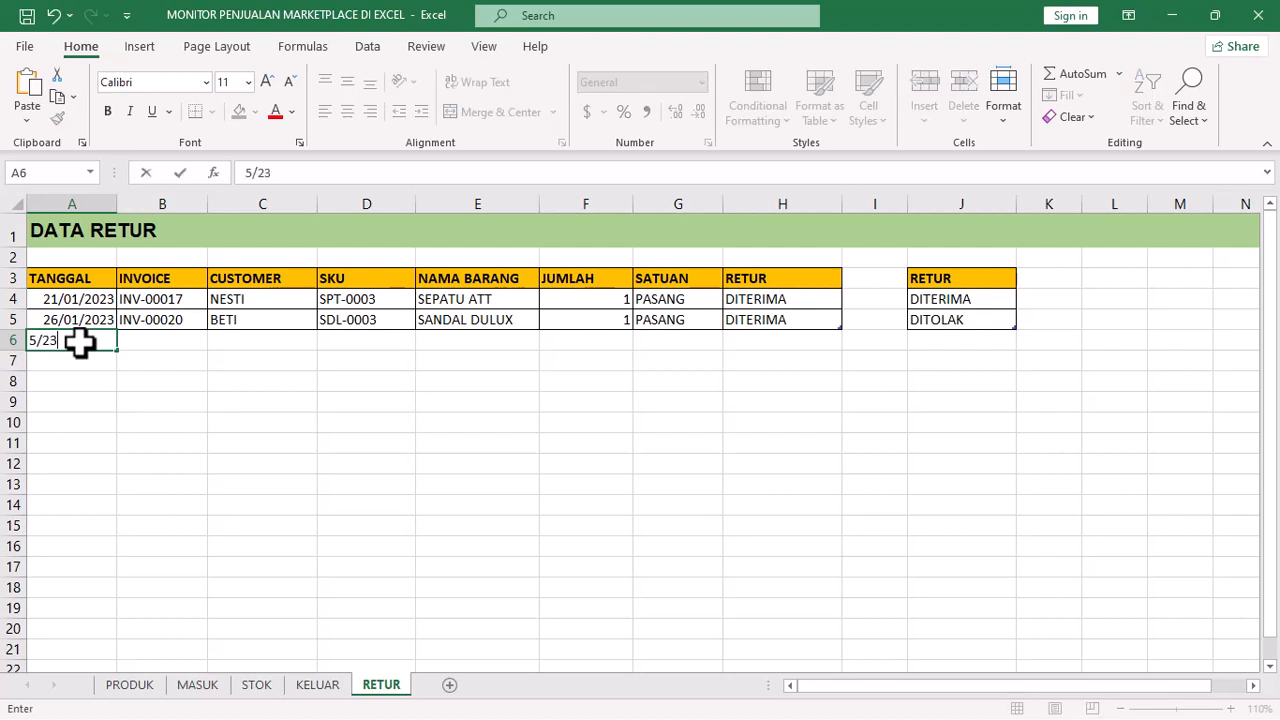
key(BackSpace)
text(/23)
key(ctrl+Return)
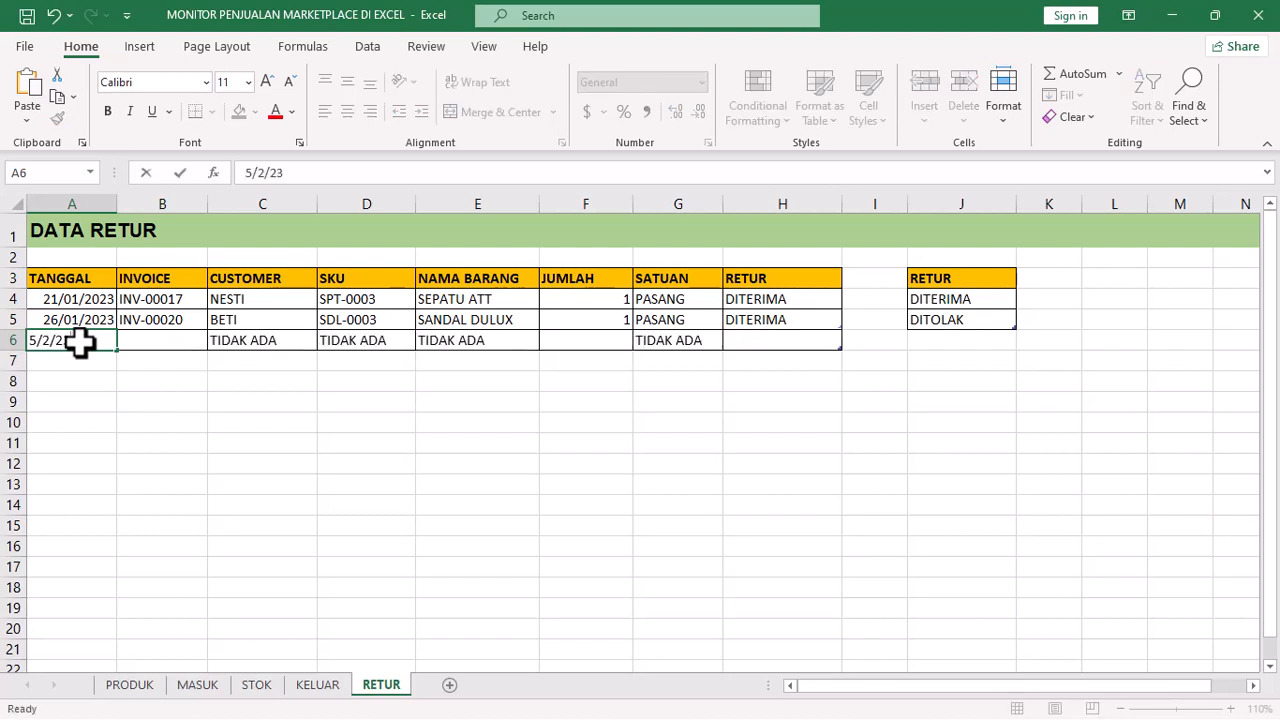
key(Return)
Step: Look up the invoice number of row 36 on KELUAR and enter it as the INVOICE in B6 on RETUR
click(165, 342)
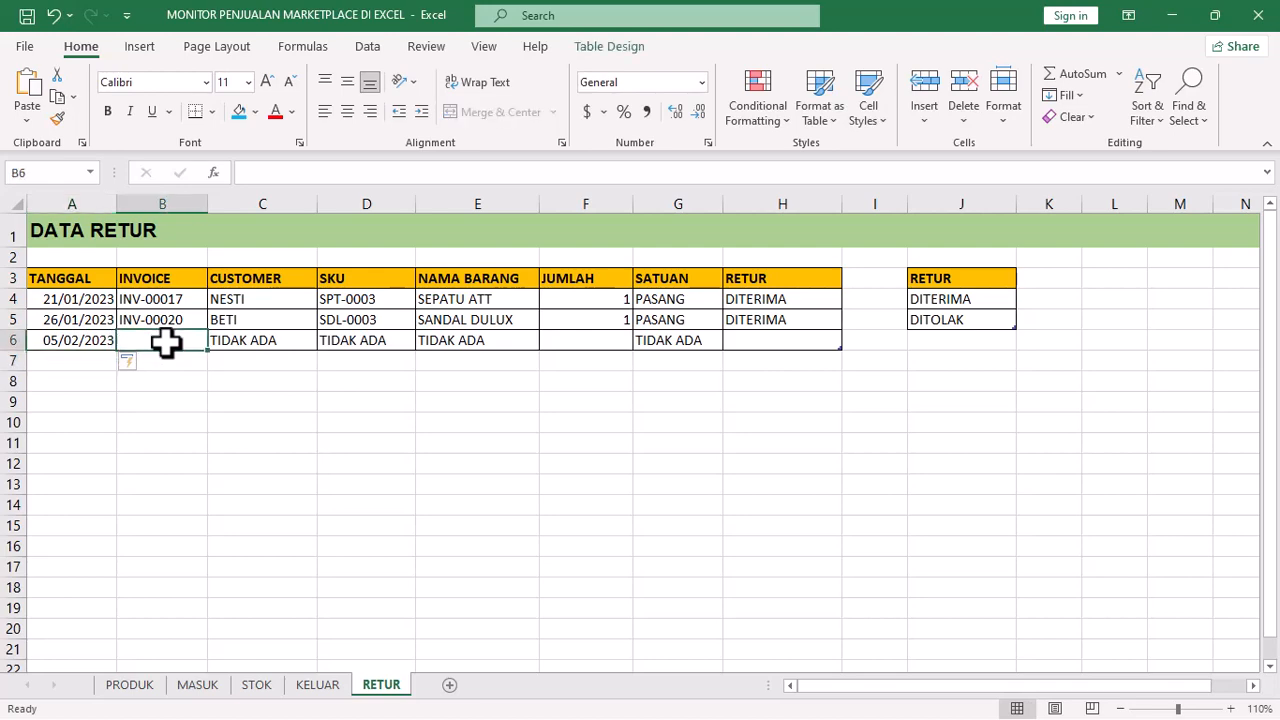
click(317, 686)
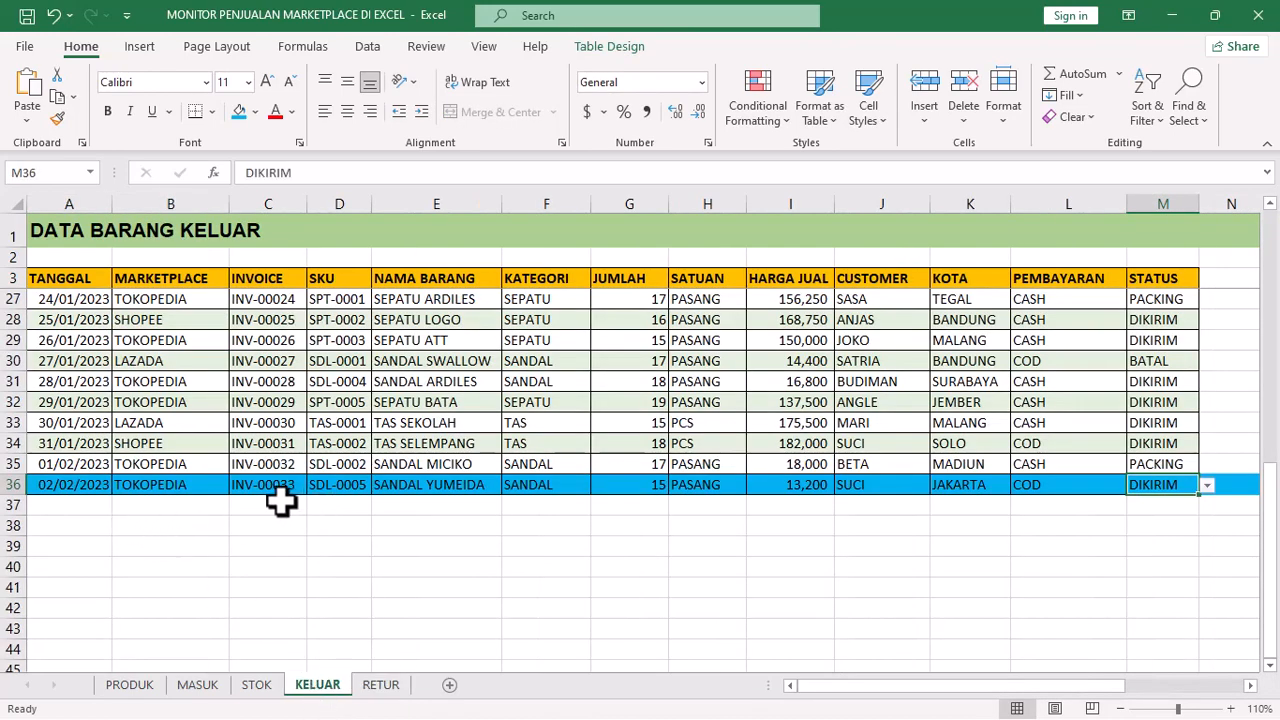
click(382, 685)
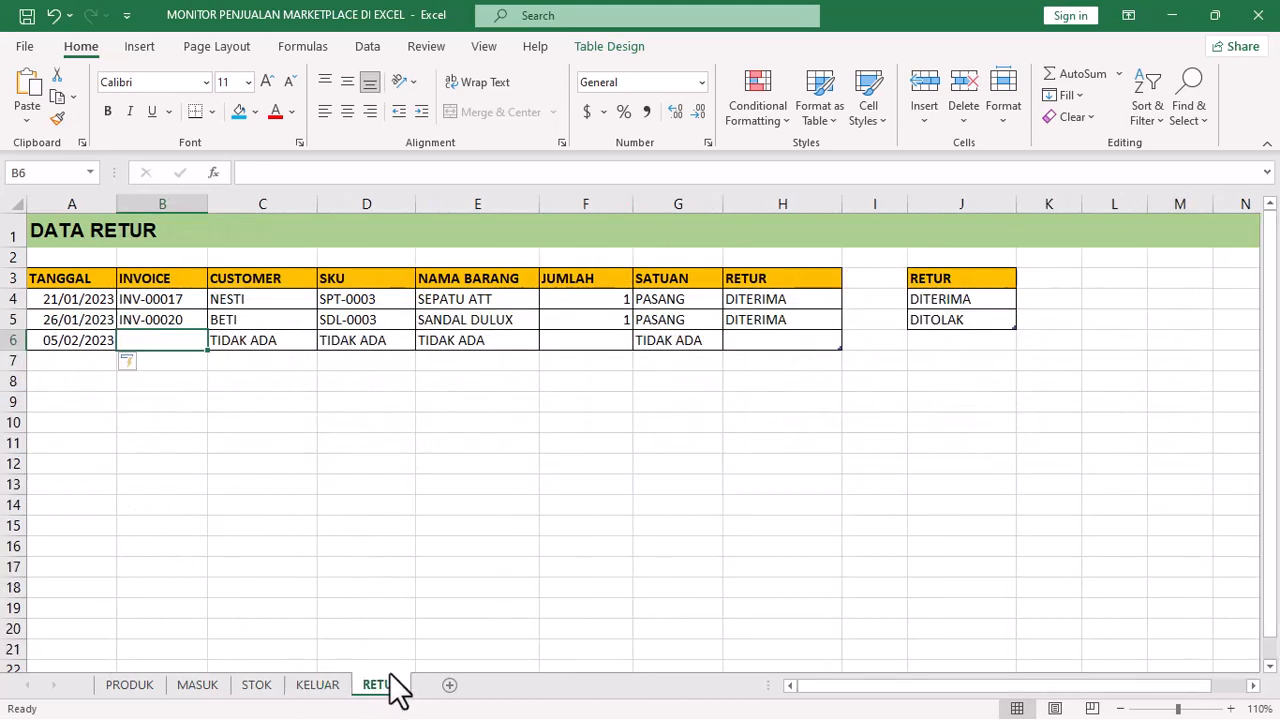
text(INV)
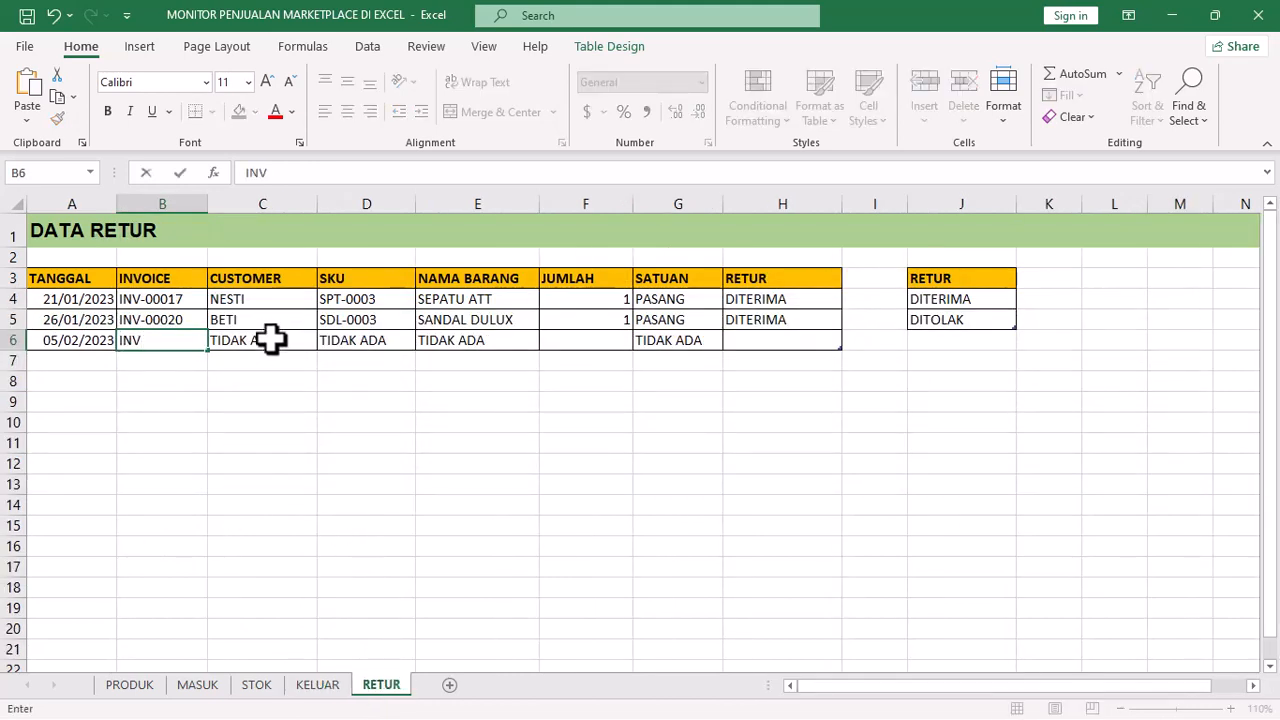
text(-00033)
key(Return)
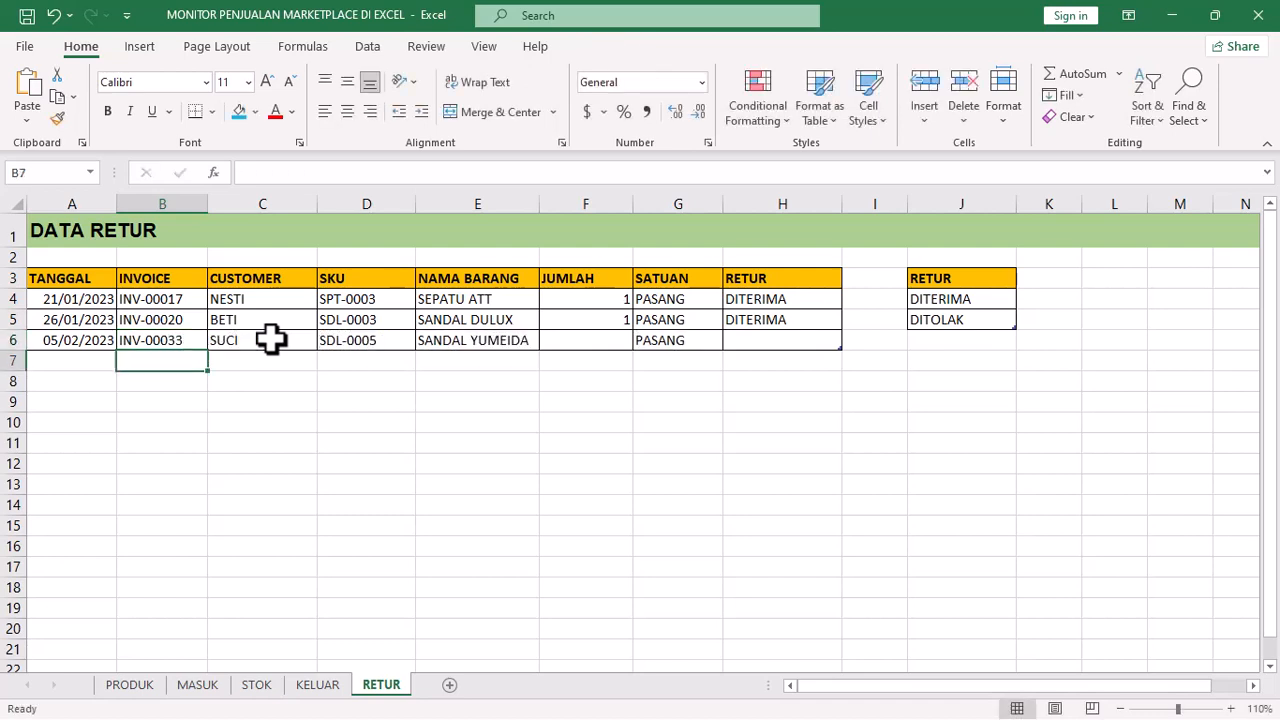
Step: Fill row 6 of the RETUR sheet with light blue and enter 2 as its JUMLAH in F6
click(14, 340)
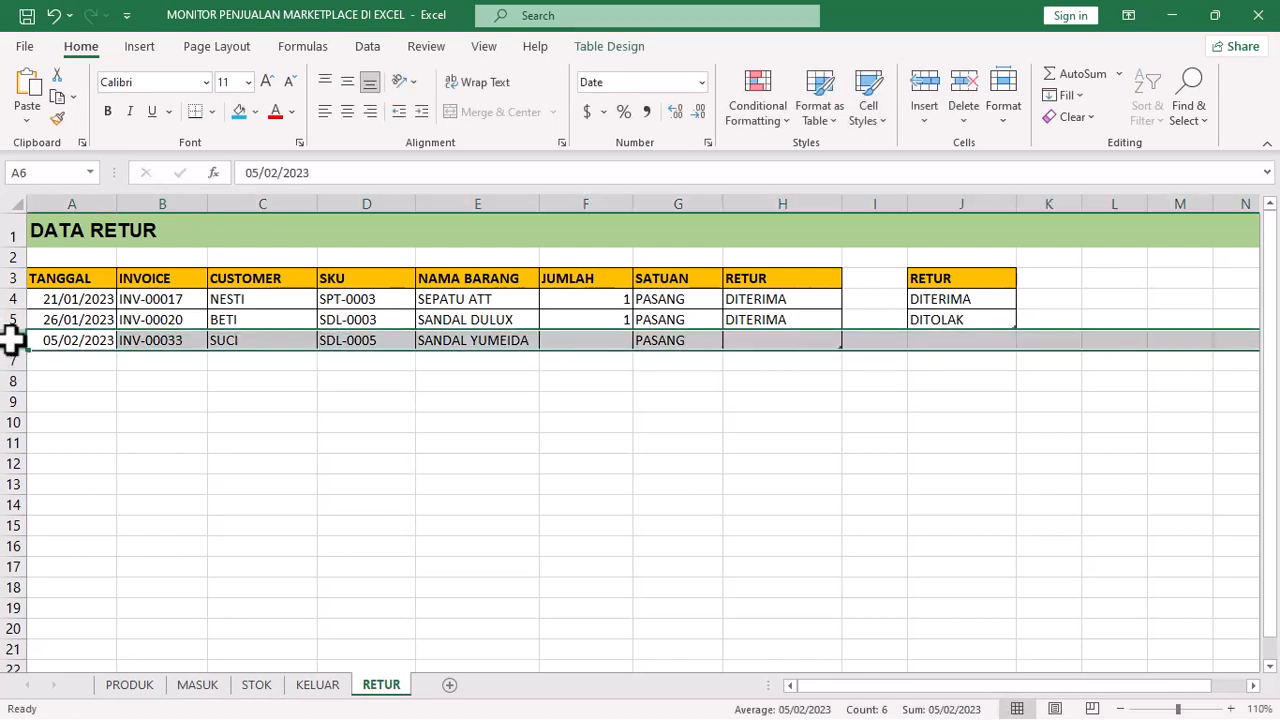
click(240, 111)
click(366, 338)
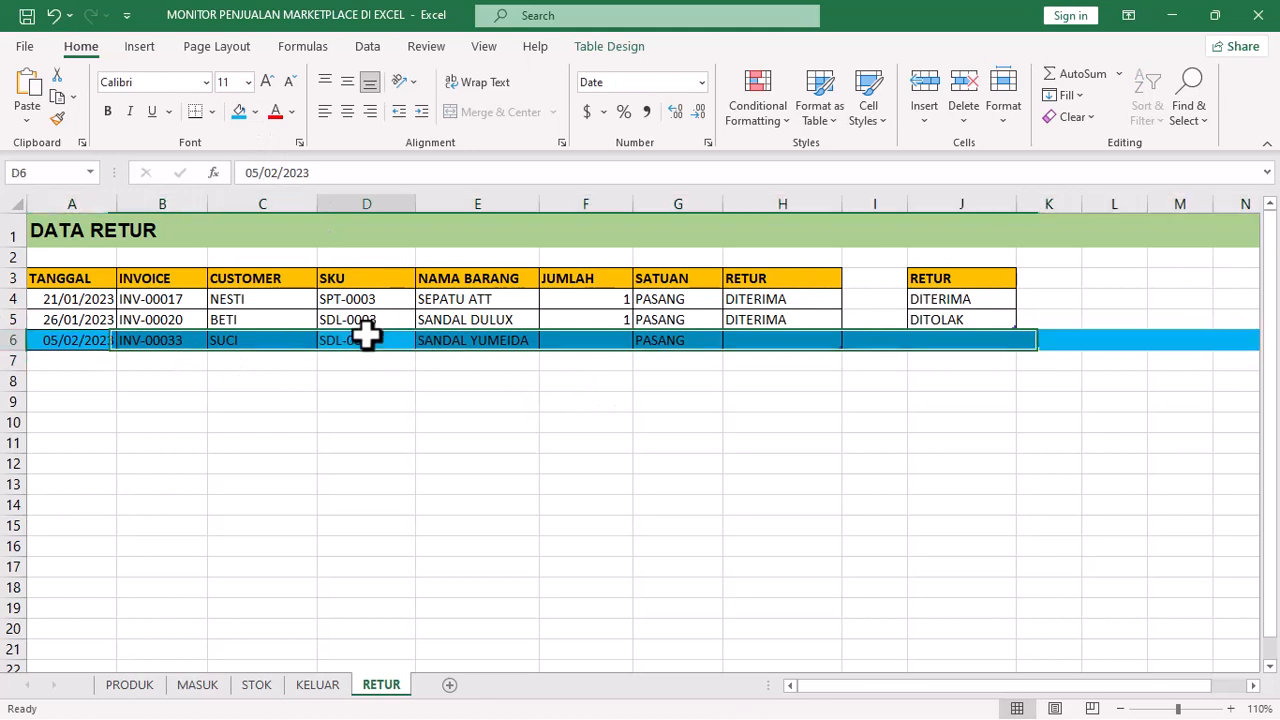
click(592, 341)
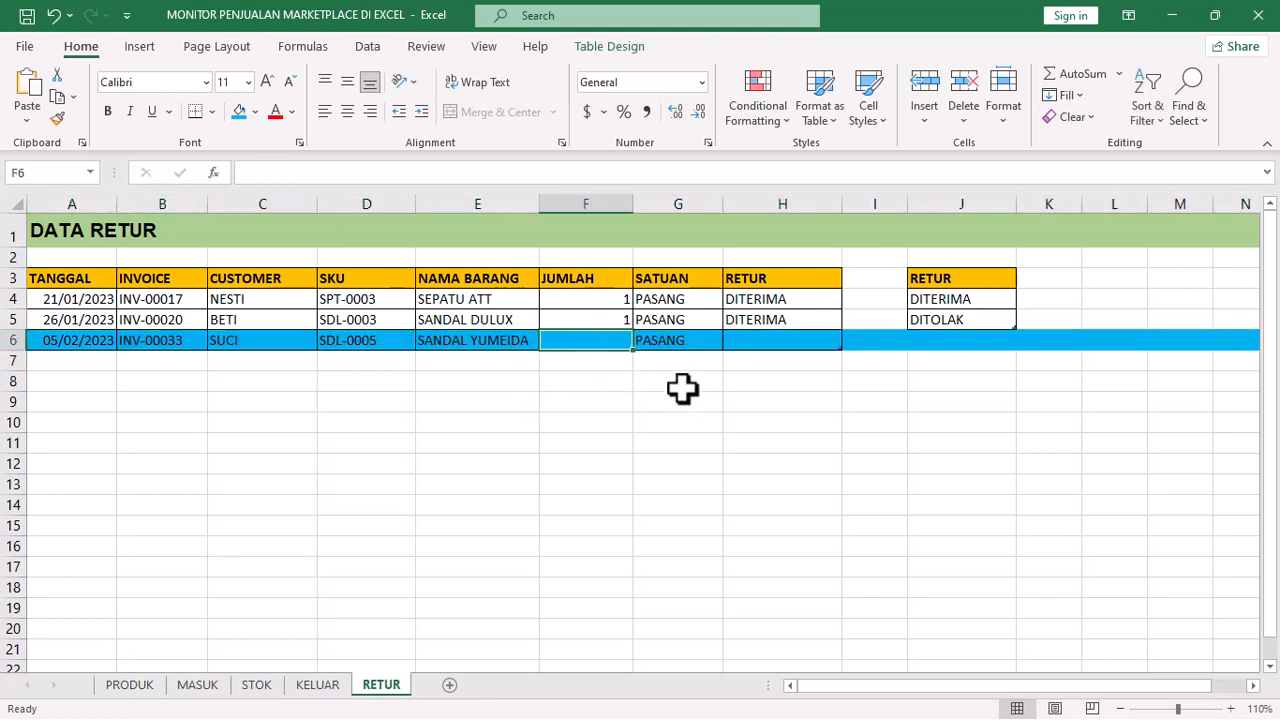
text(2)
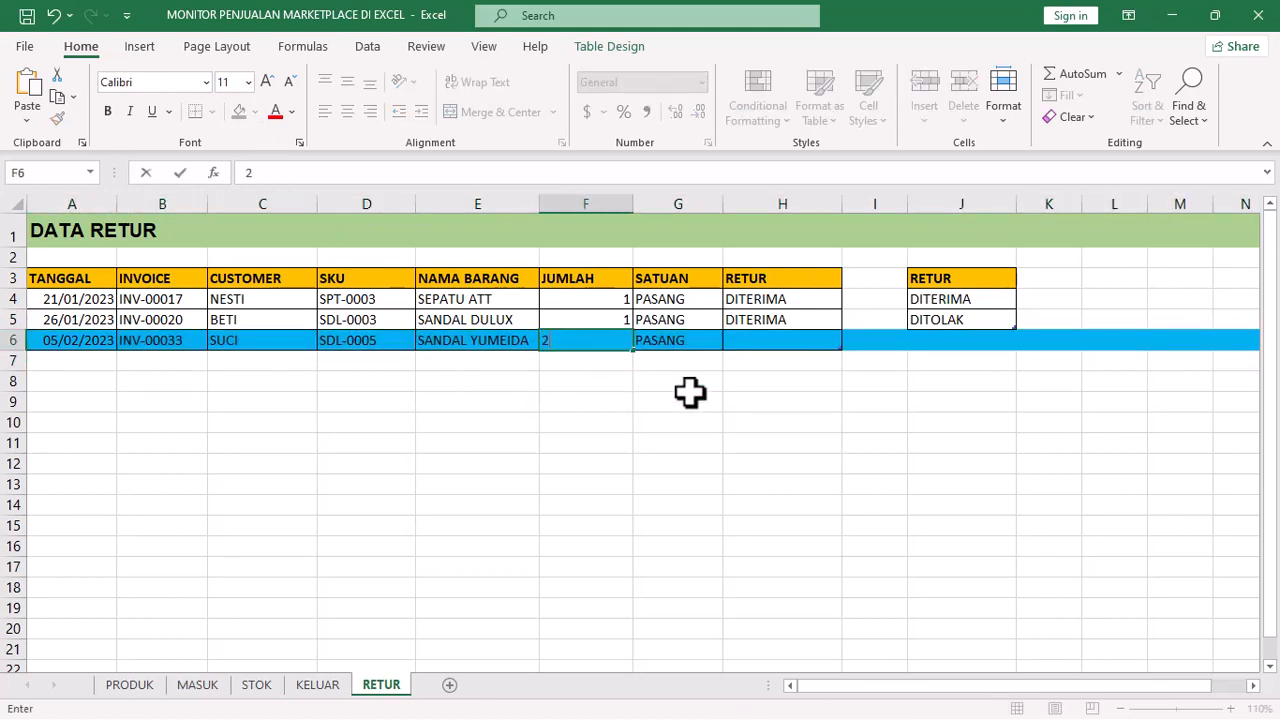
key(Return)
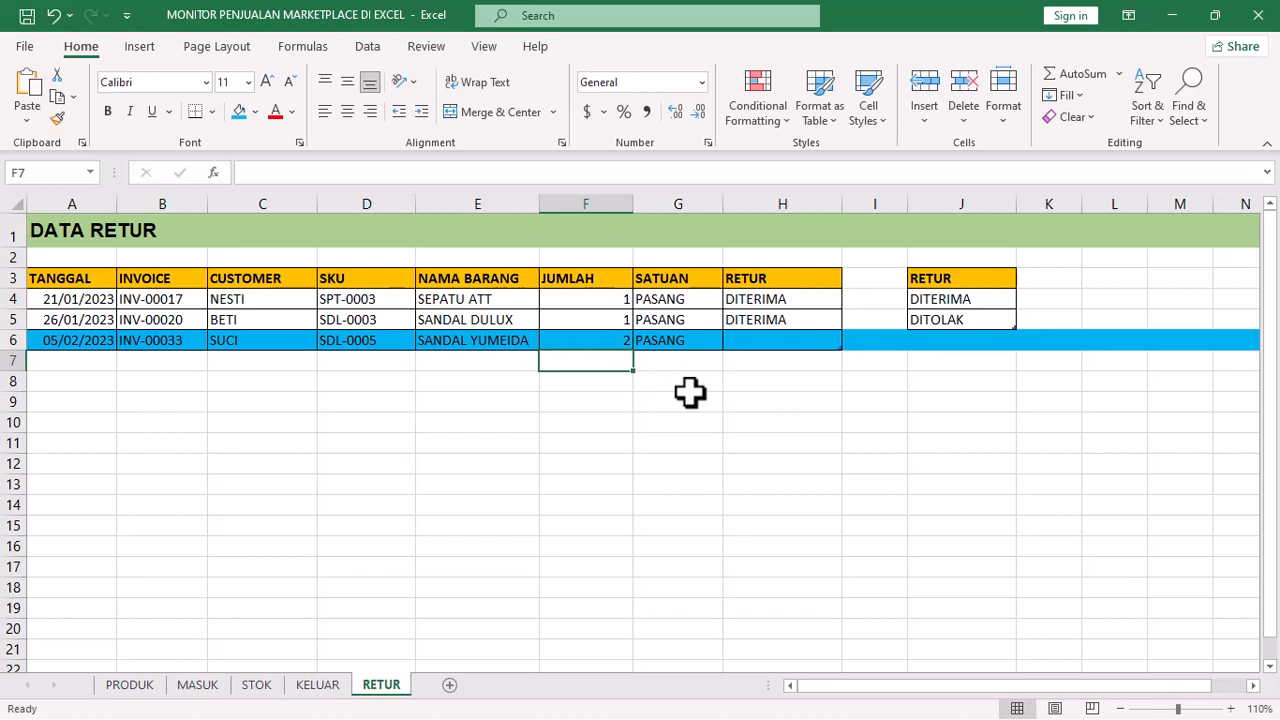
Step: Set the RETUR status in H6 to DITOLAK and check the SDL-0005 quantity in D8 on STOK
click(767, 341)
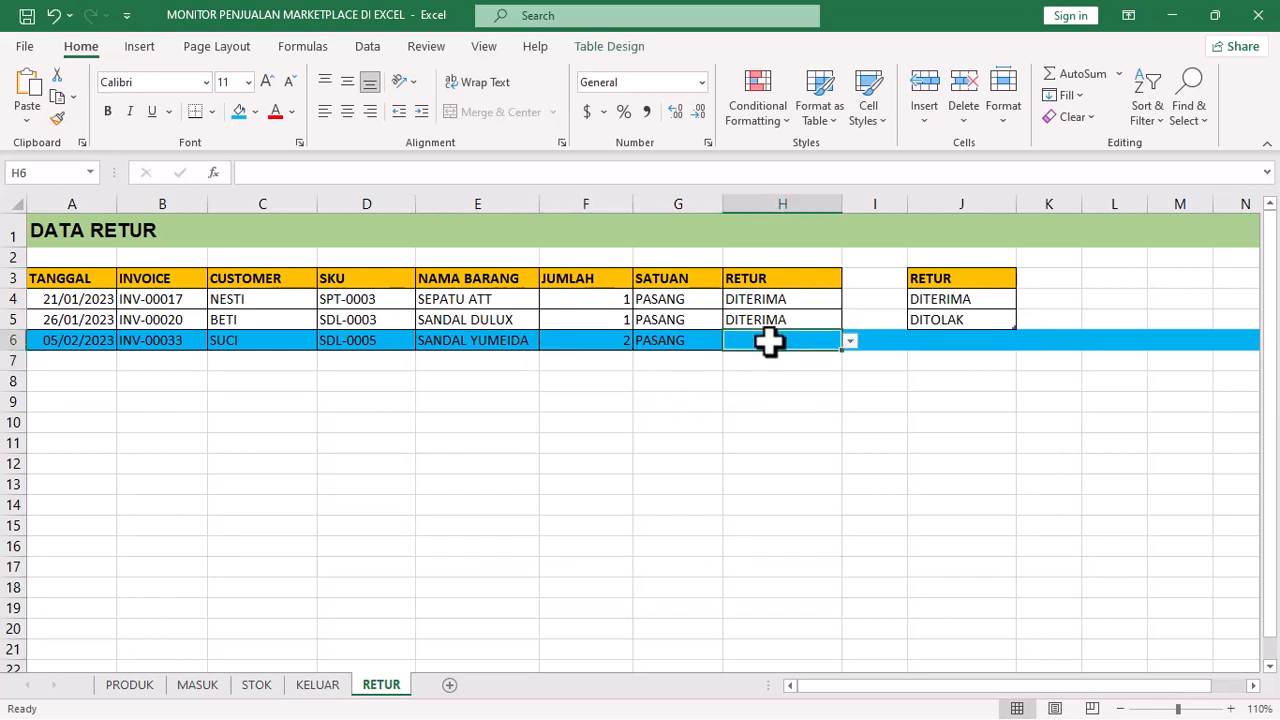
click(849, 341)
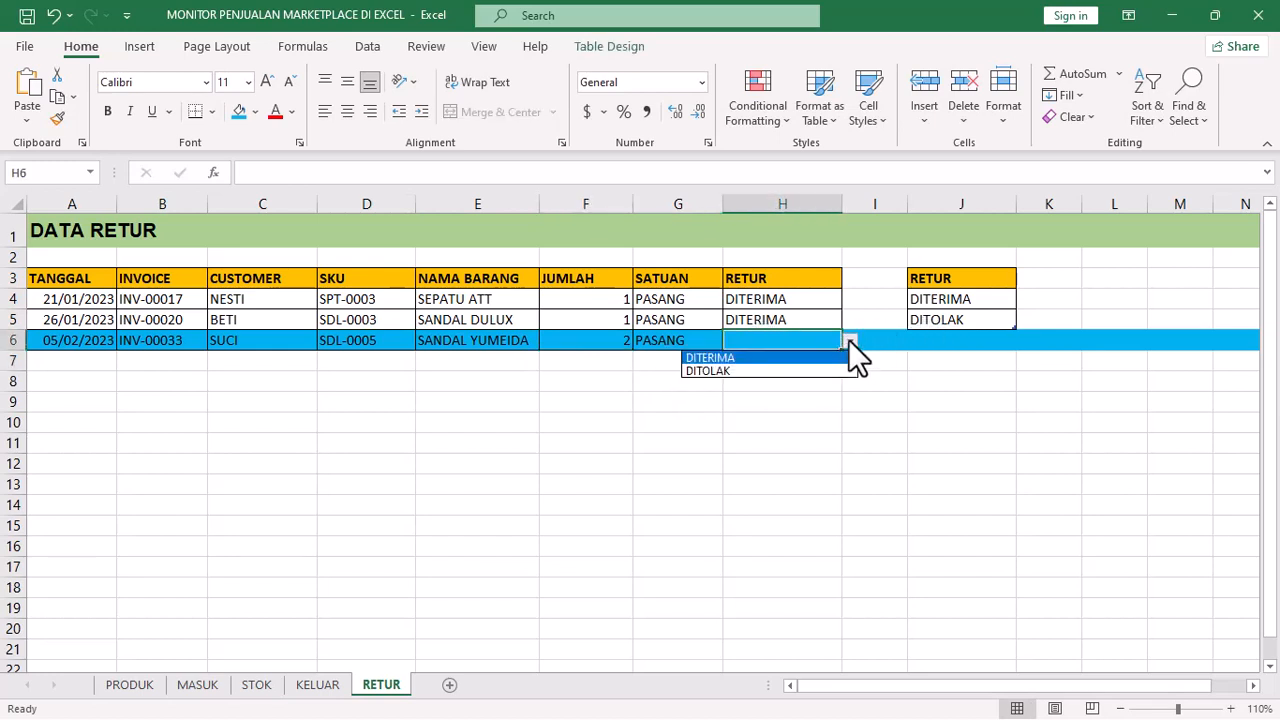
click(810, 371)
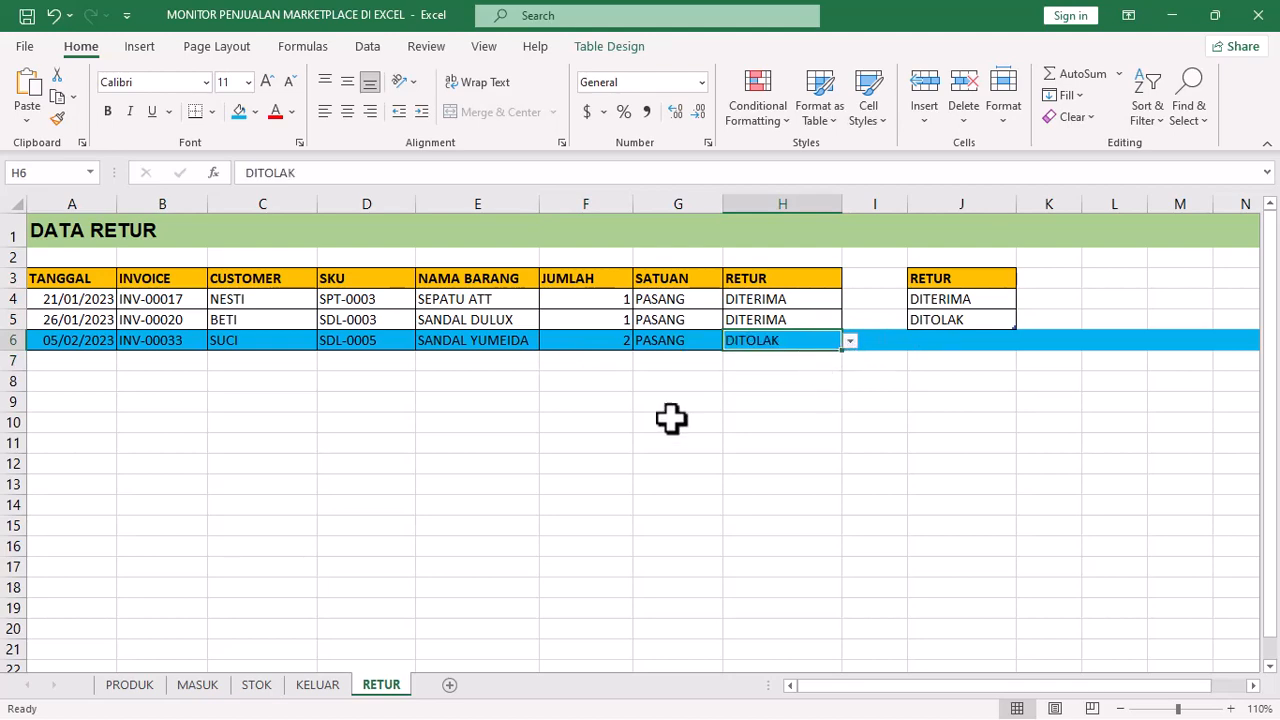
click(262, 689)
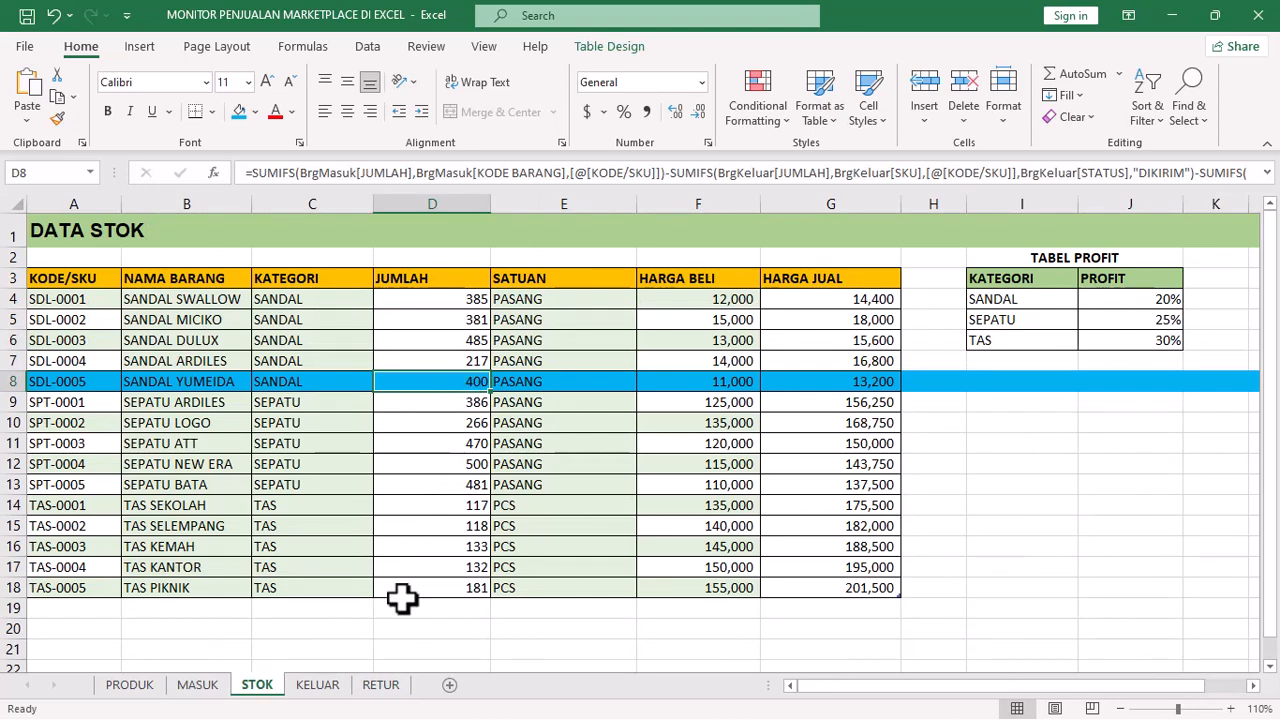
Step: Set the RETUR status in H6 to DITERIMA and check the SDL-0005 quantity in D8 on STOK
click(388, 686)
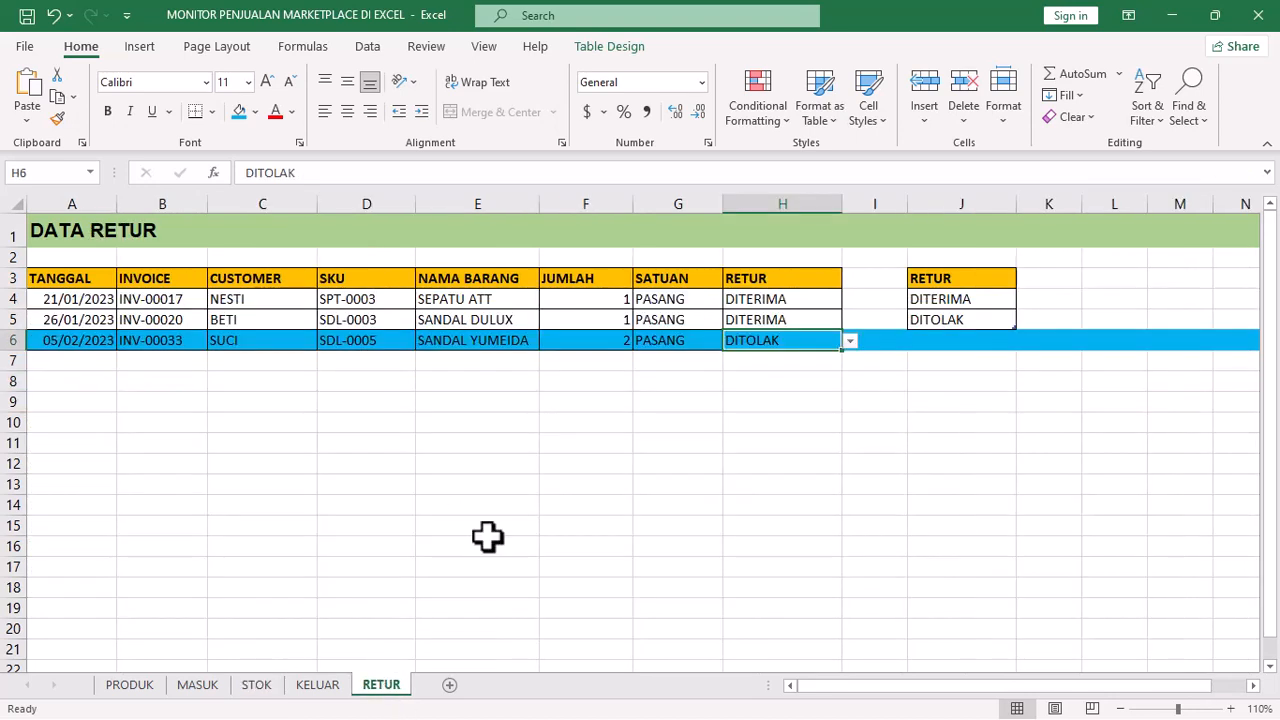
click(849, 341)
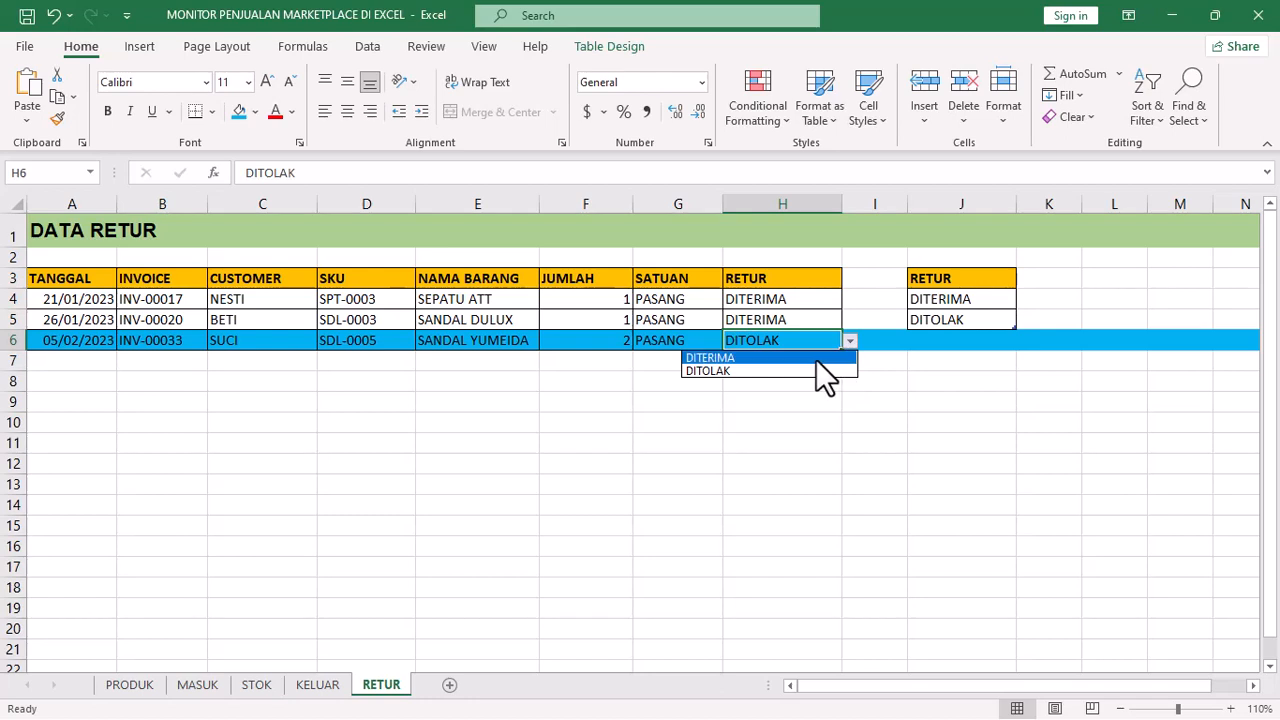
click(816, 359)
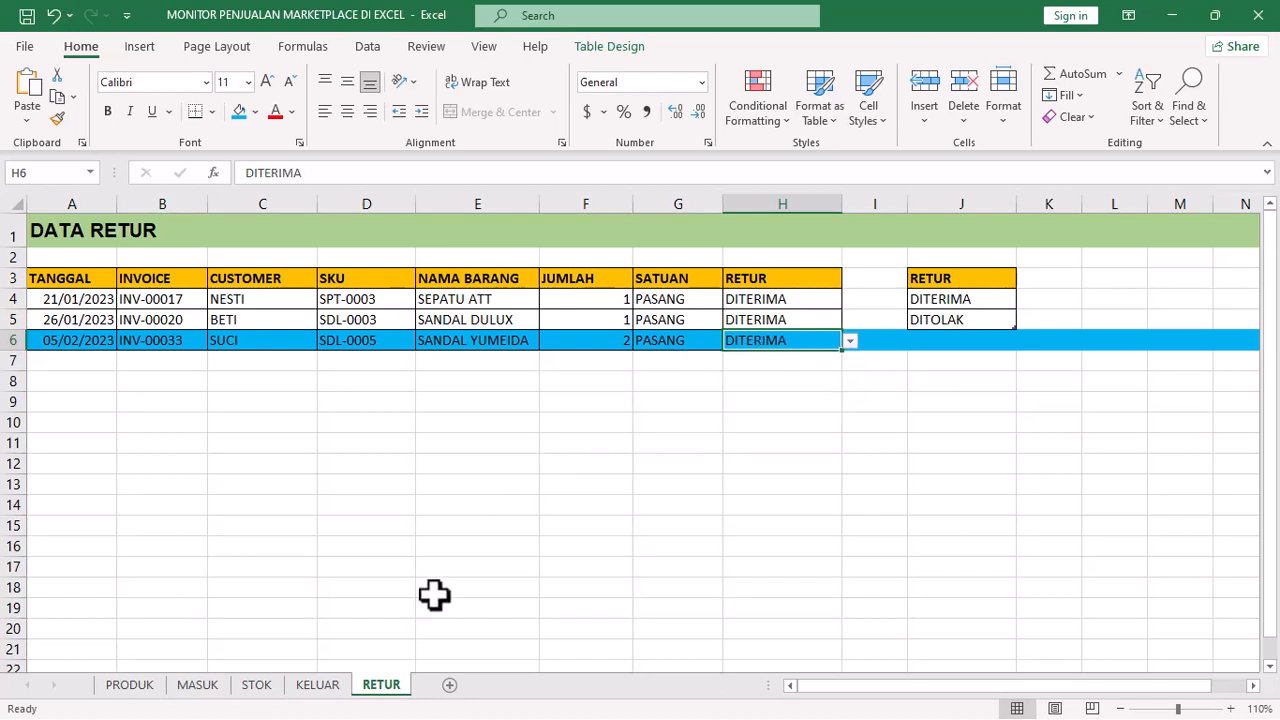
click(272, 687)
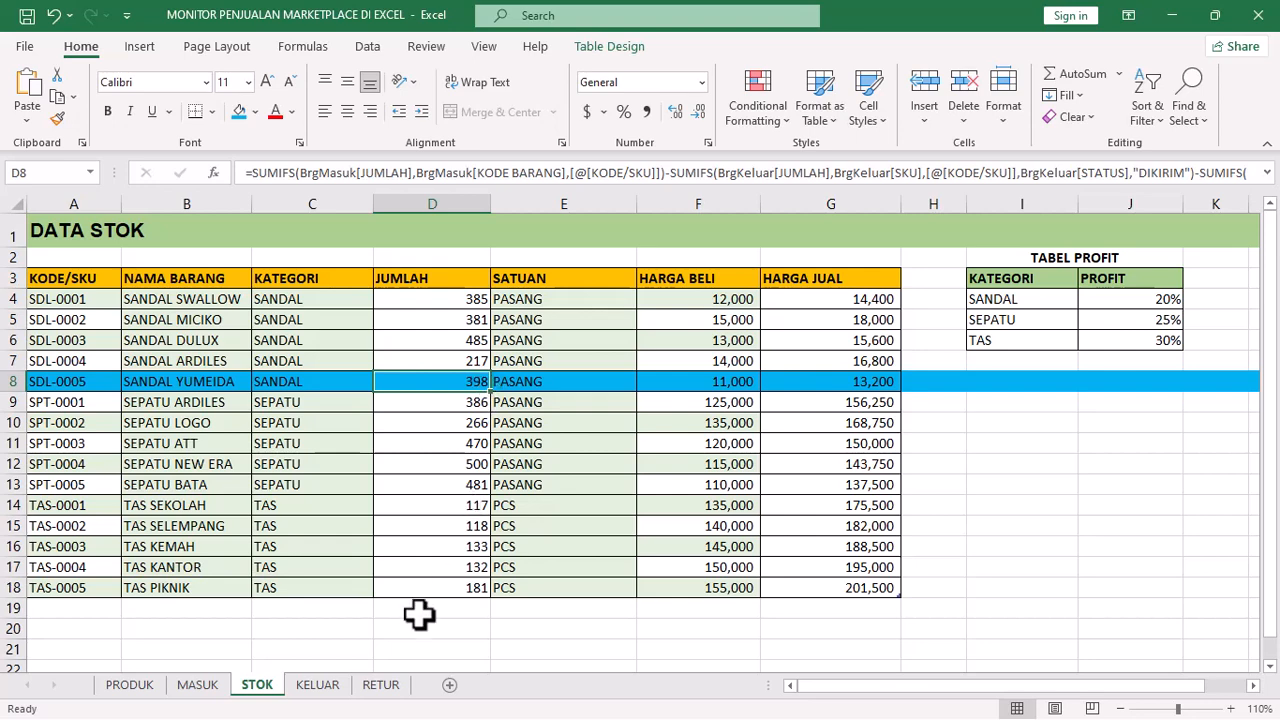
Step: Review the RETUR status column, the KELUAR, MASUK and PRODUK sheets, and the SDL-0005 row on STOK
click(386, 688)
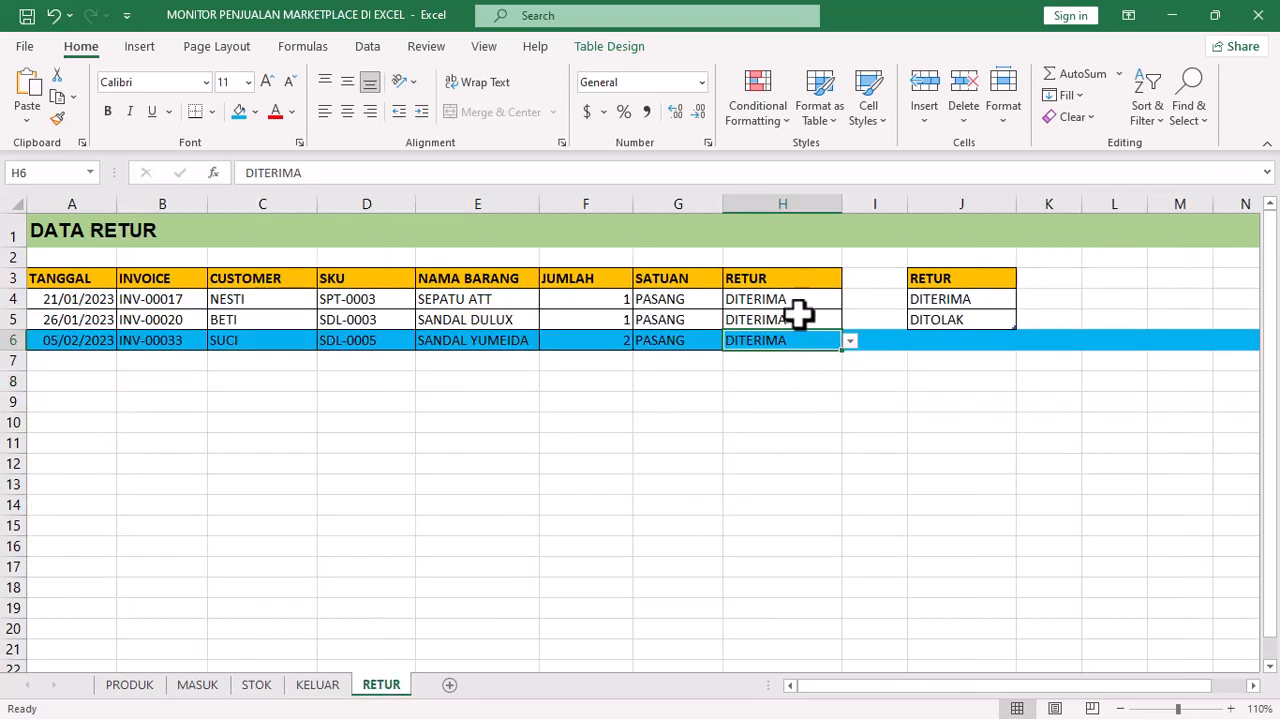
click(789, 201)
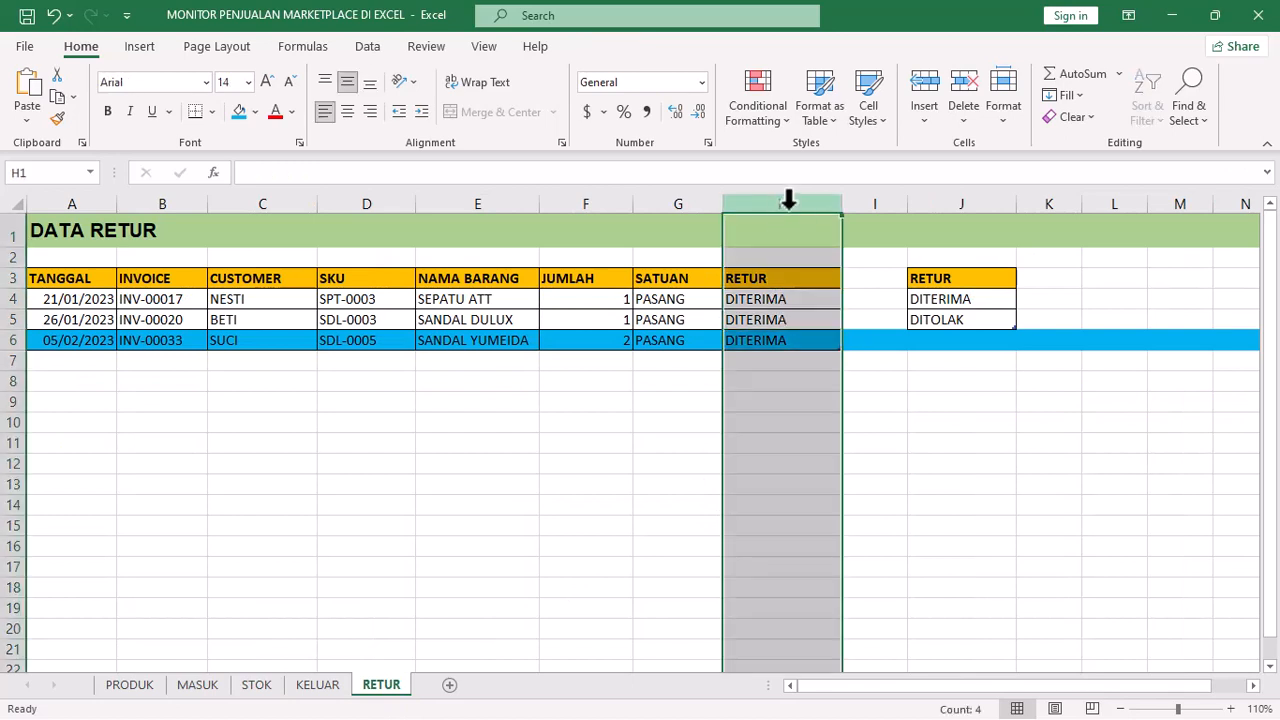
click(808, 340)
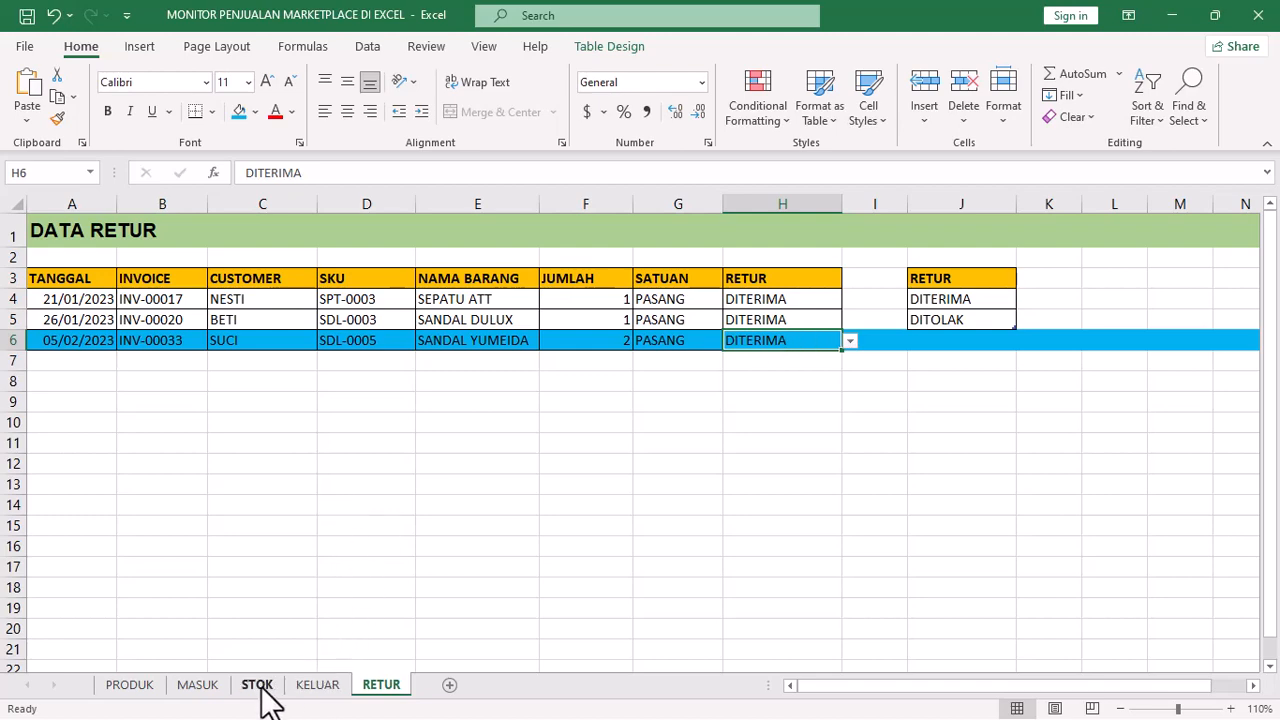
click(322, 690)
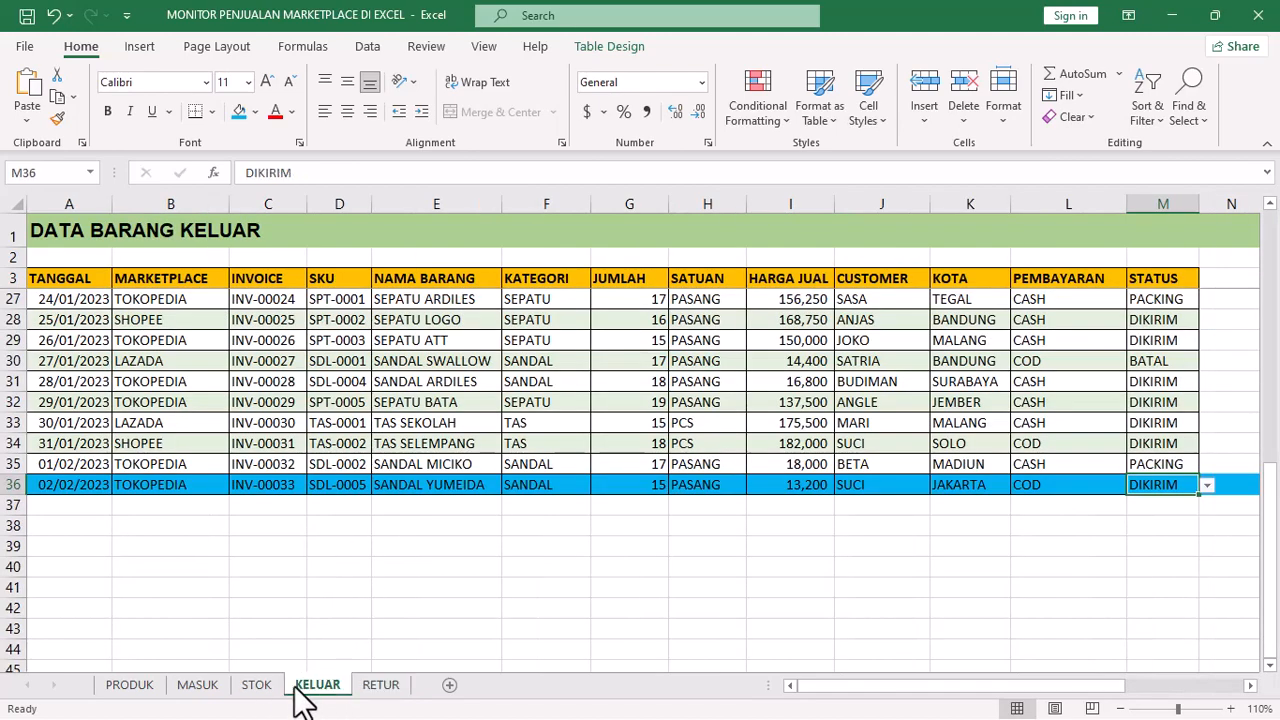
click(260, 690)
click(195, 690)
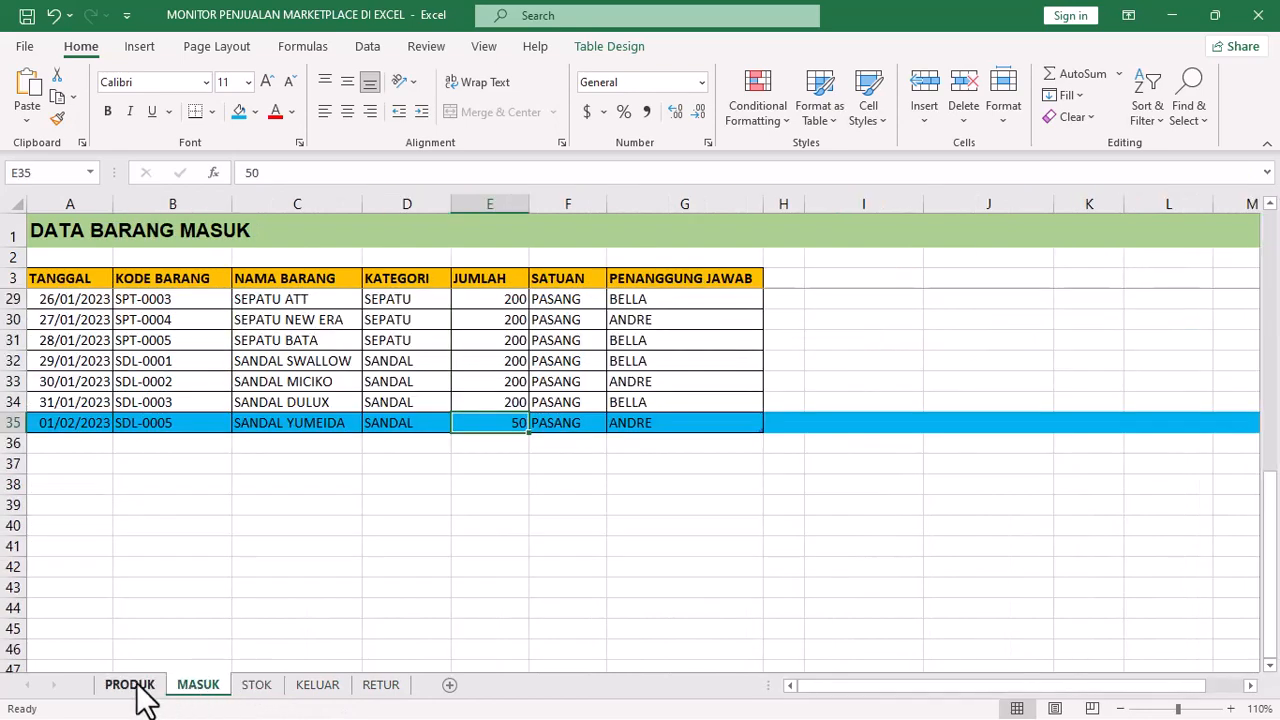
click(135, 690)
click(257, 690)
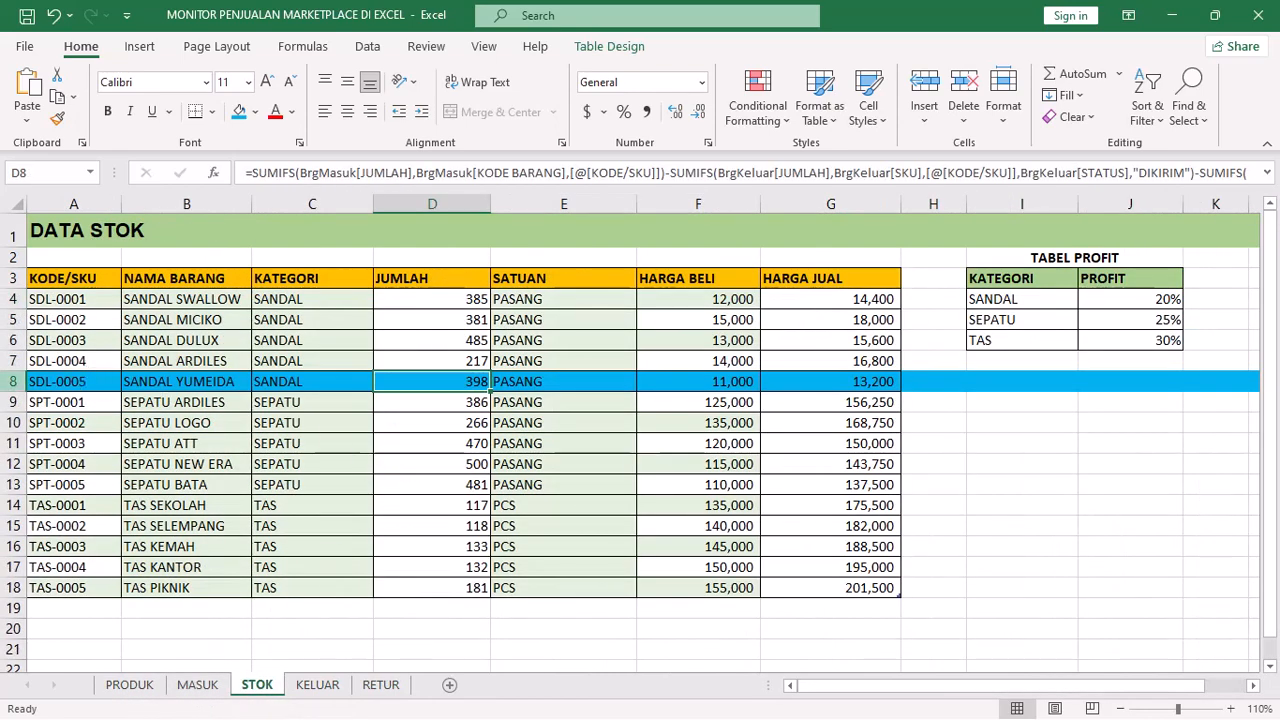
click(12, 381)
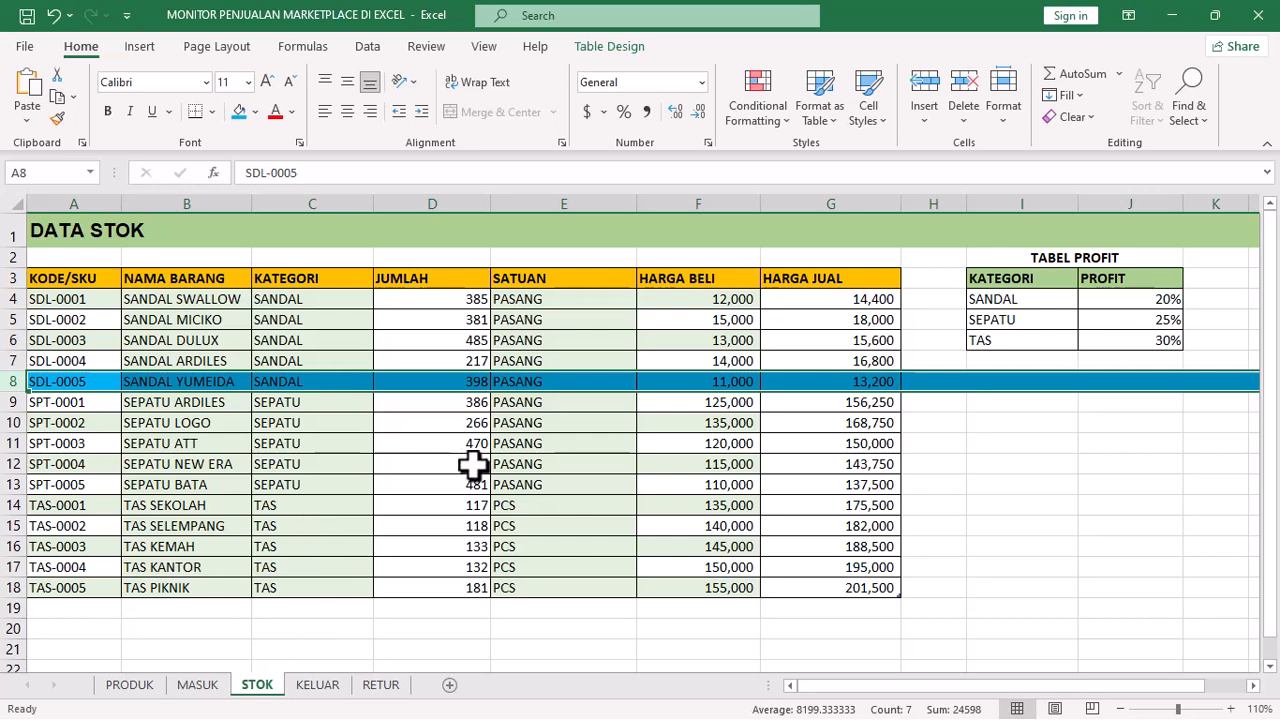
click(435, 406)
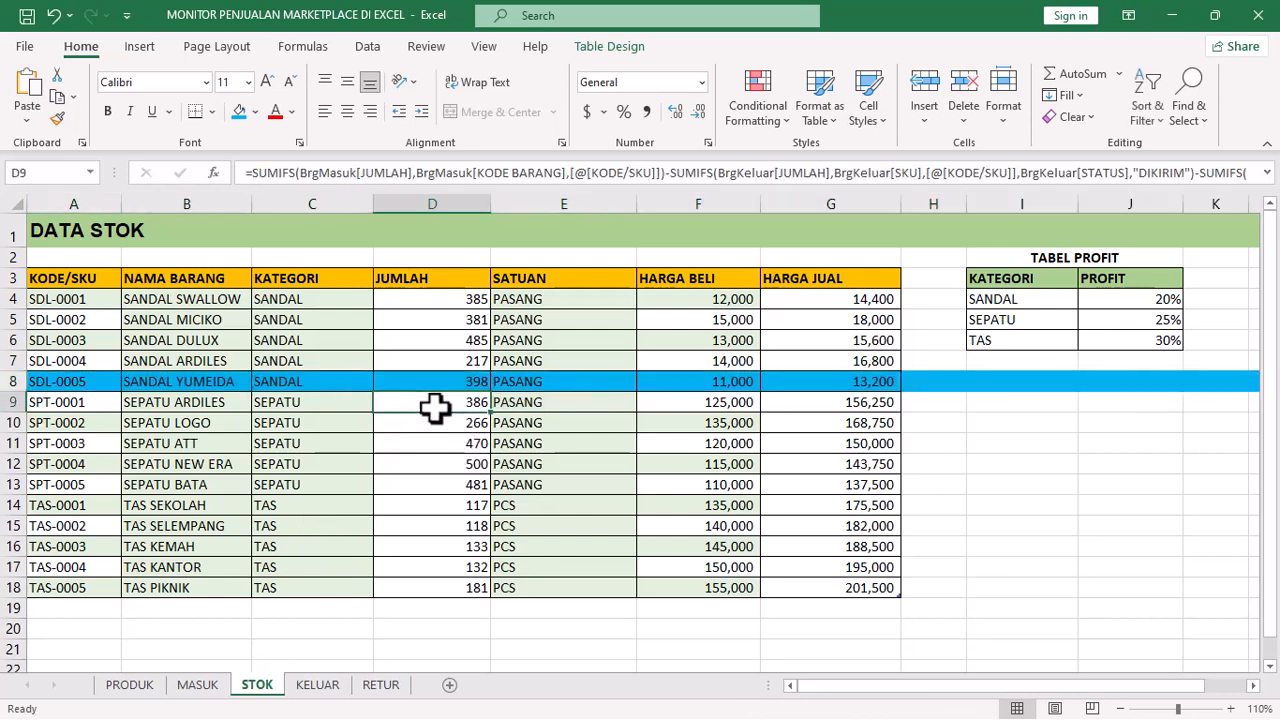